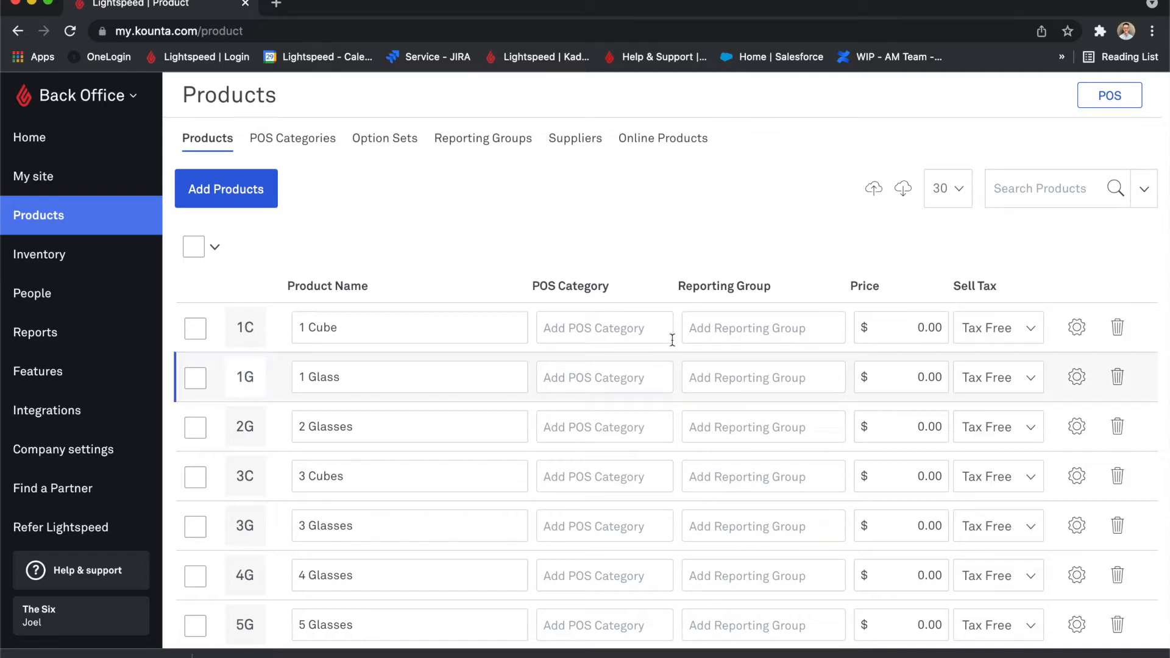
Export all products as a CSV file and open the file upload in Google Sheets in a new browser tab.
click(903, 190)
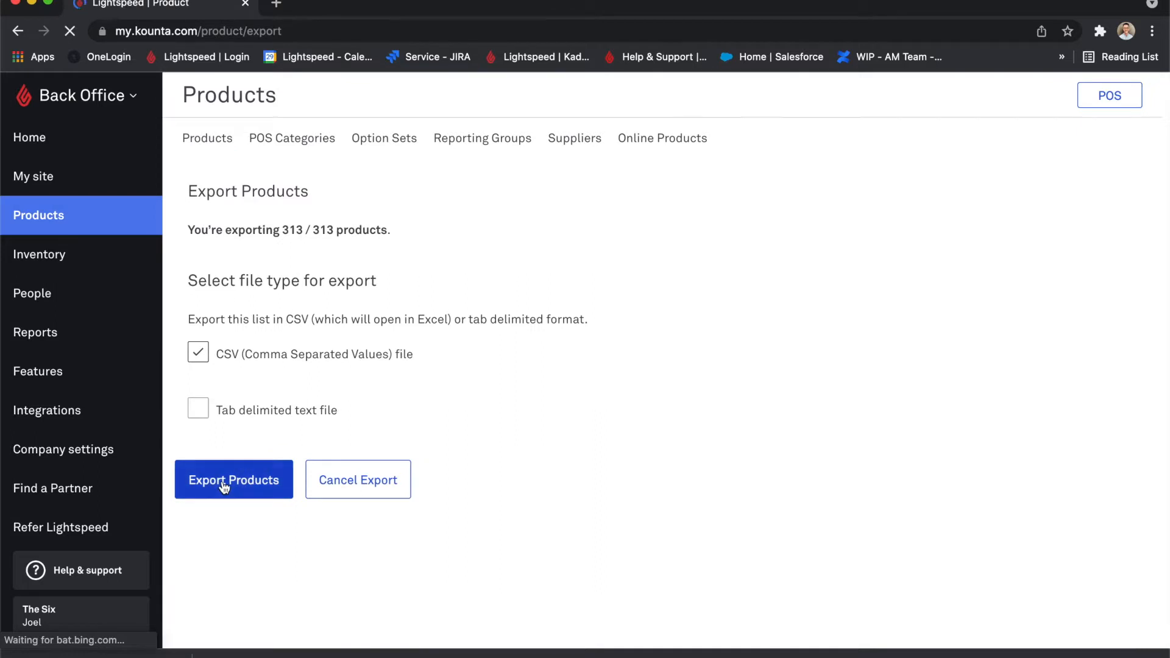
click(224, 485)
key(super+t)
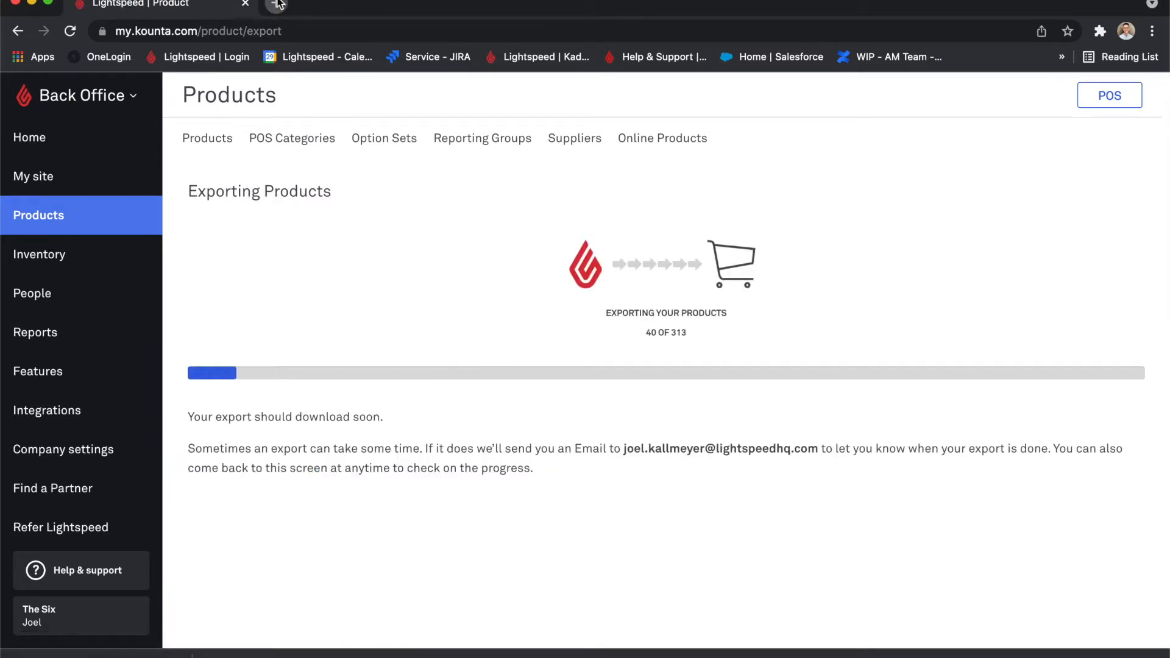
click(1101, 97)
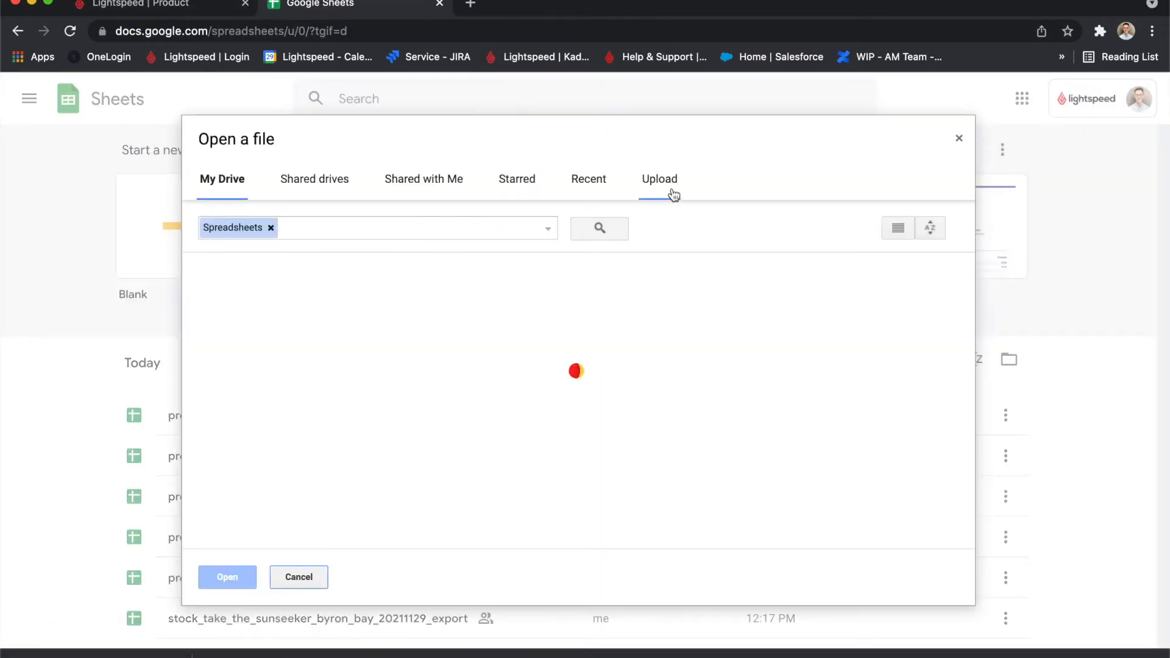
click(665, 184)
Download the product export from Lightspeed Back Office and upload the file to Google Sheets.
click(183, 6)
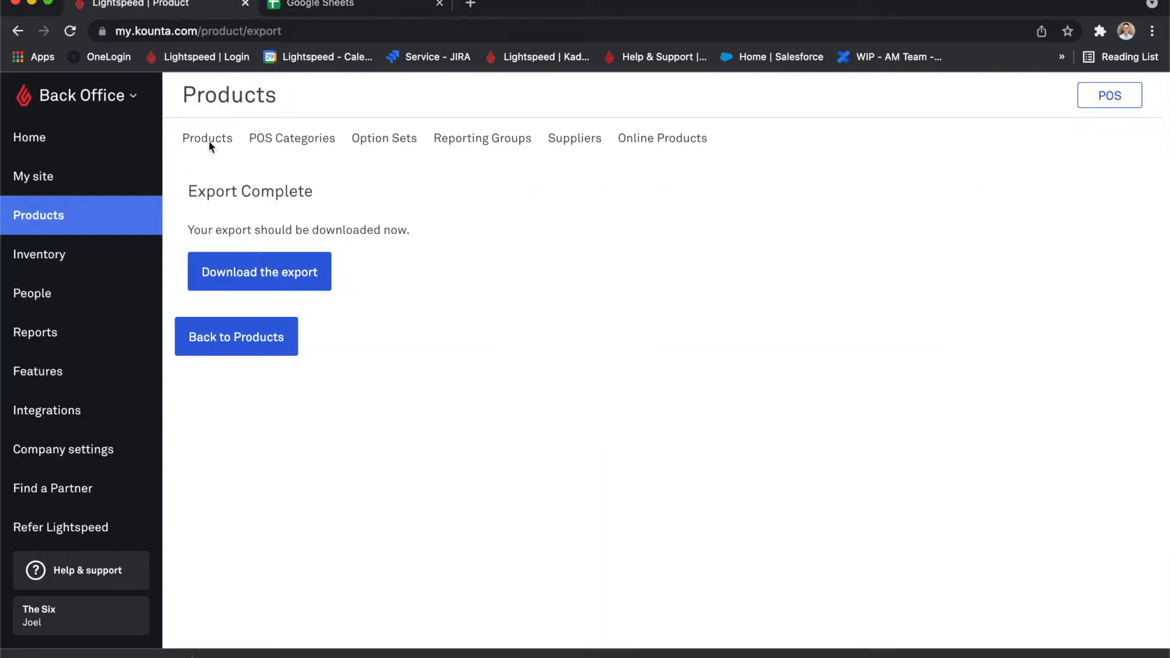
click(268, 259)
click(360, 8)
drag(97, 653, 336, 428)
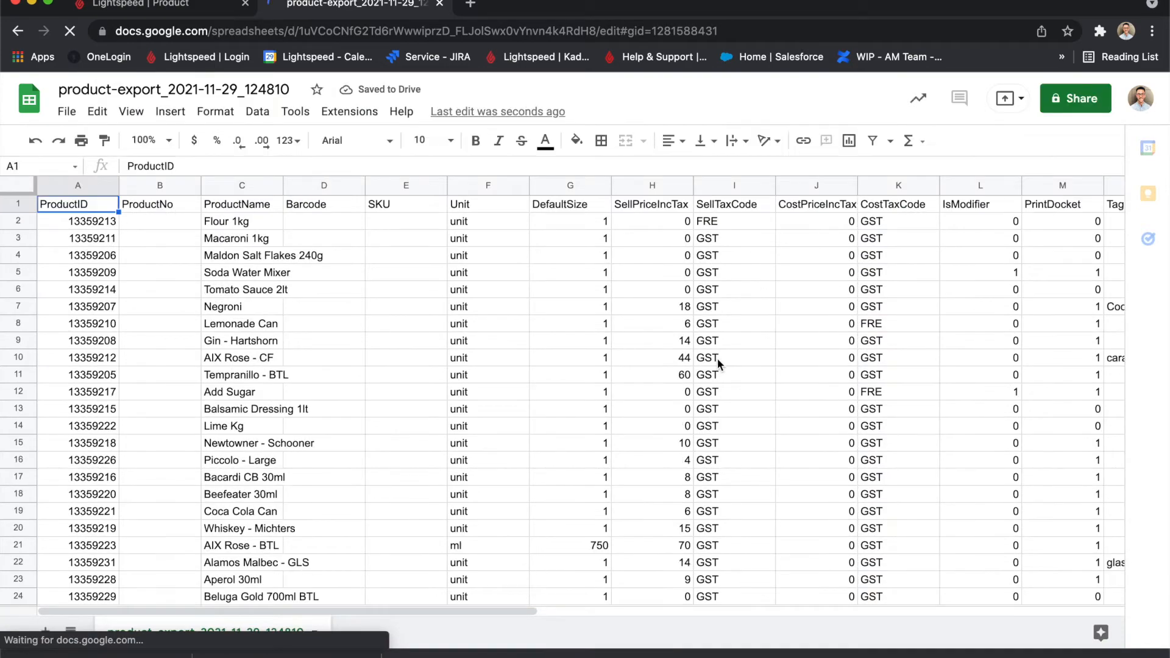
Create a filter across the whole product export sheet.
scroll(718, 359, right, 15)
scroll(718, 358, left, 15)
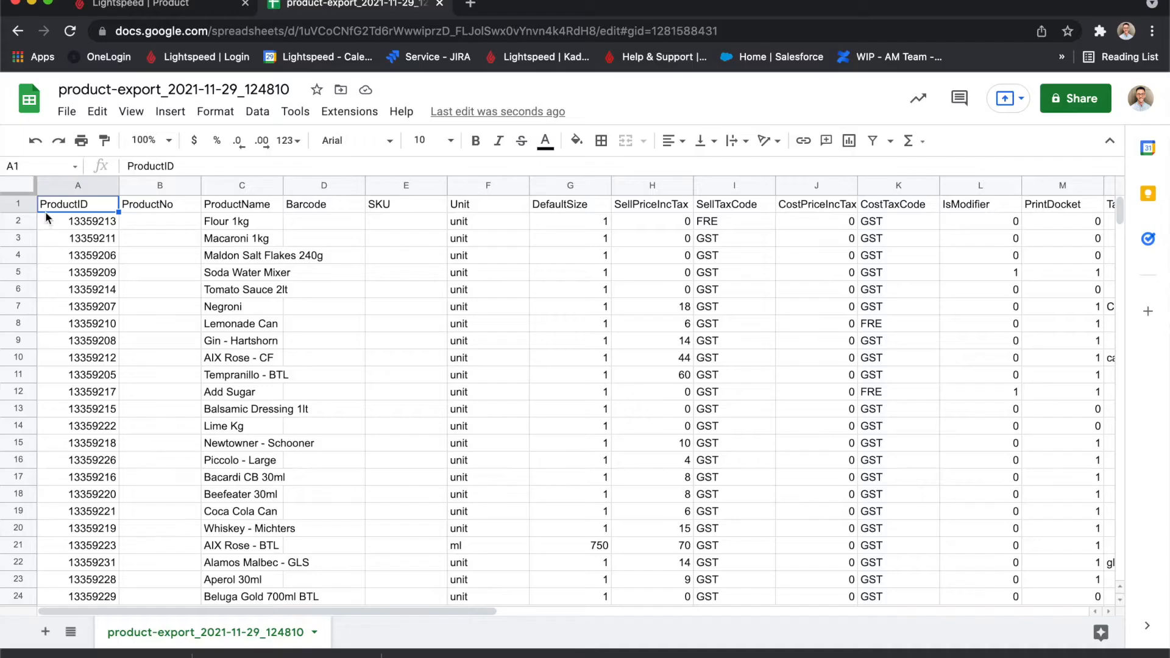
click(19, 185)
click(257, 111)
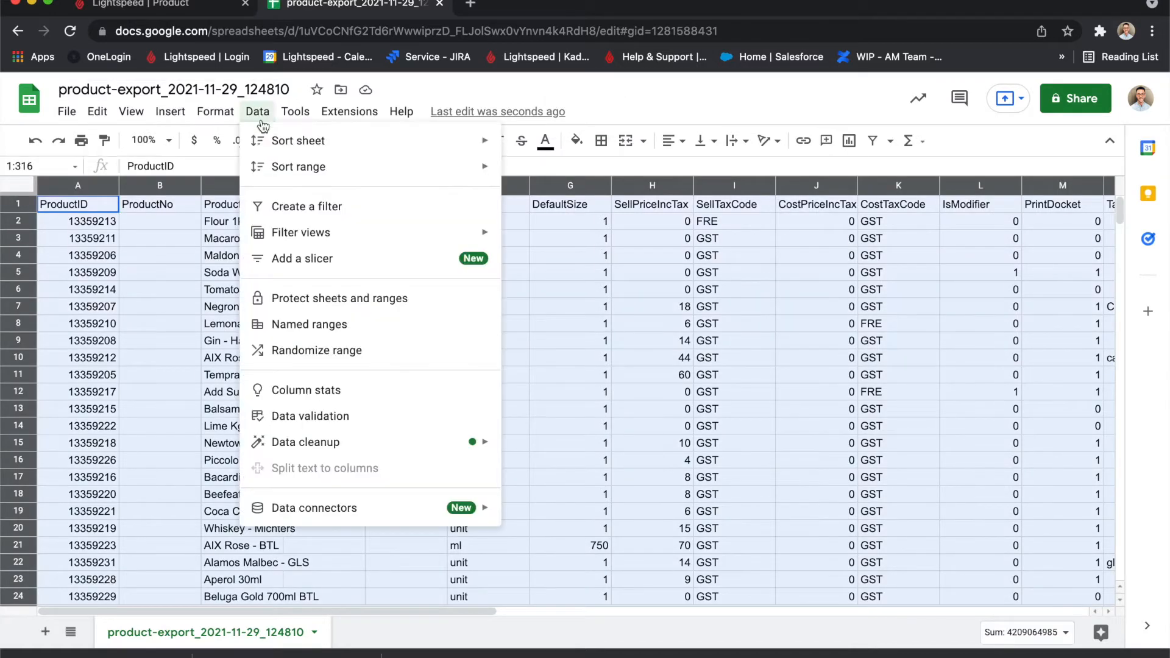
click(261, 204)
Sort the sheet by CategoryNames from A to Z and look over the sorted products.
scroll(829, 328, right, 5)
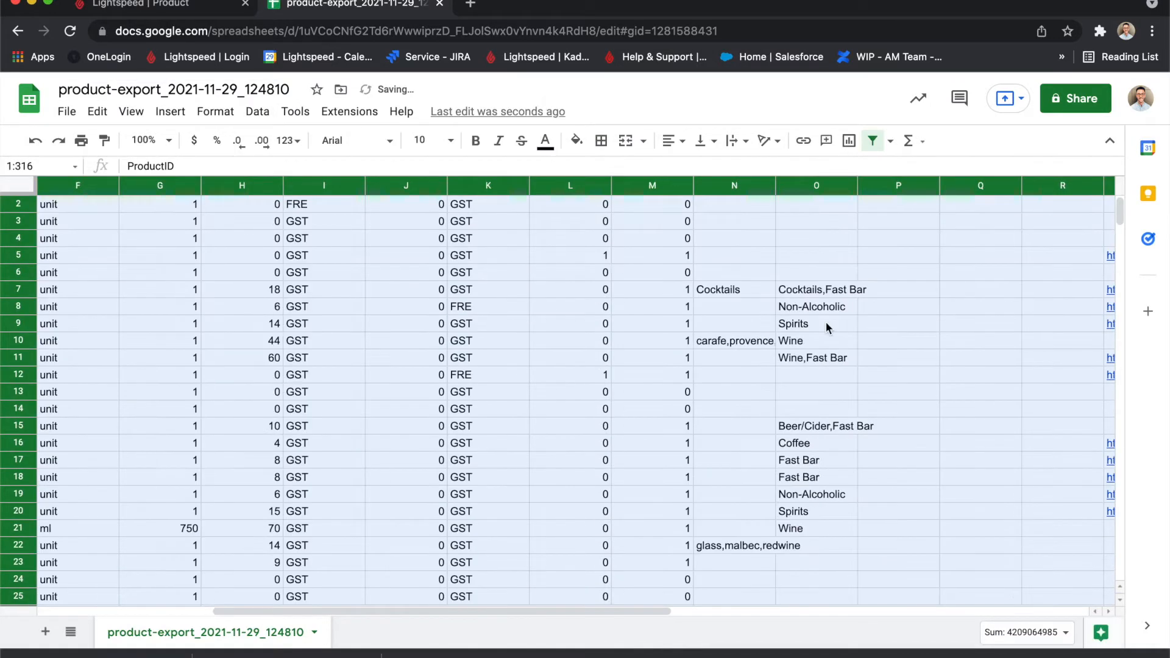
scroll(810, 287, up, 1)
click(848, 205)
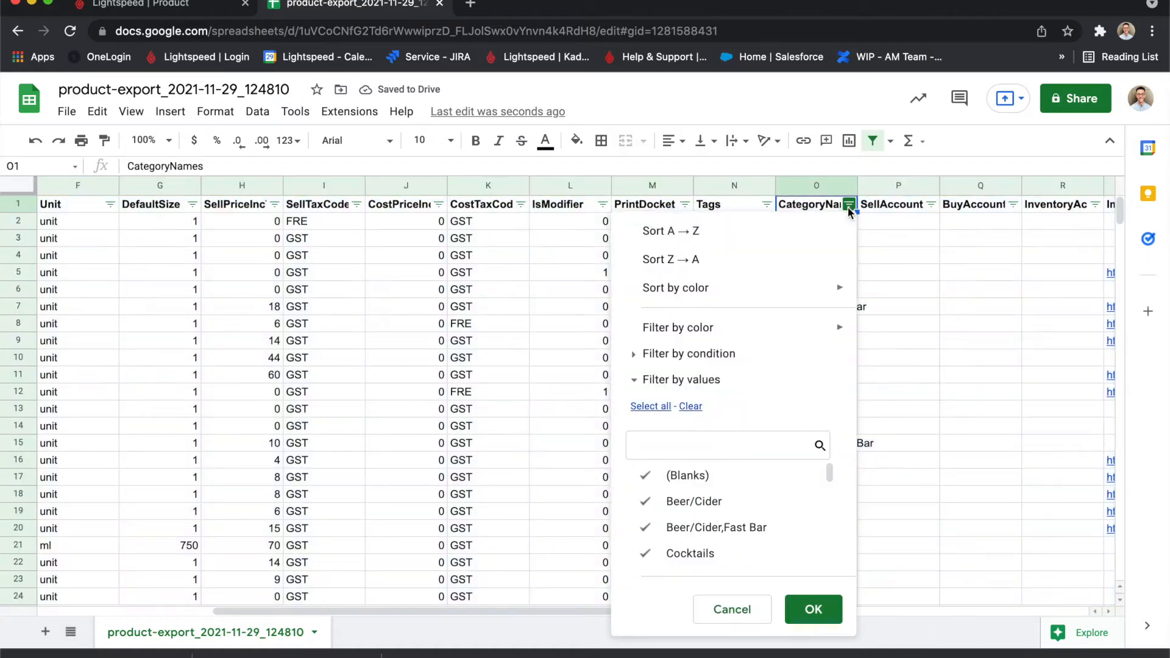
click(810, 231)
scroll(813, 427, down, 10)
scroll(814, 458, down, 10)
scroll(814, 458, up, 20)
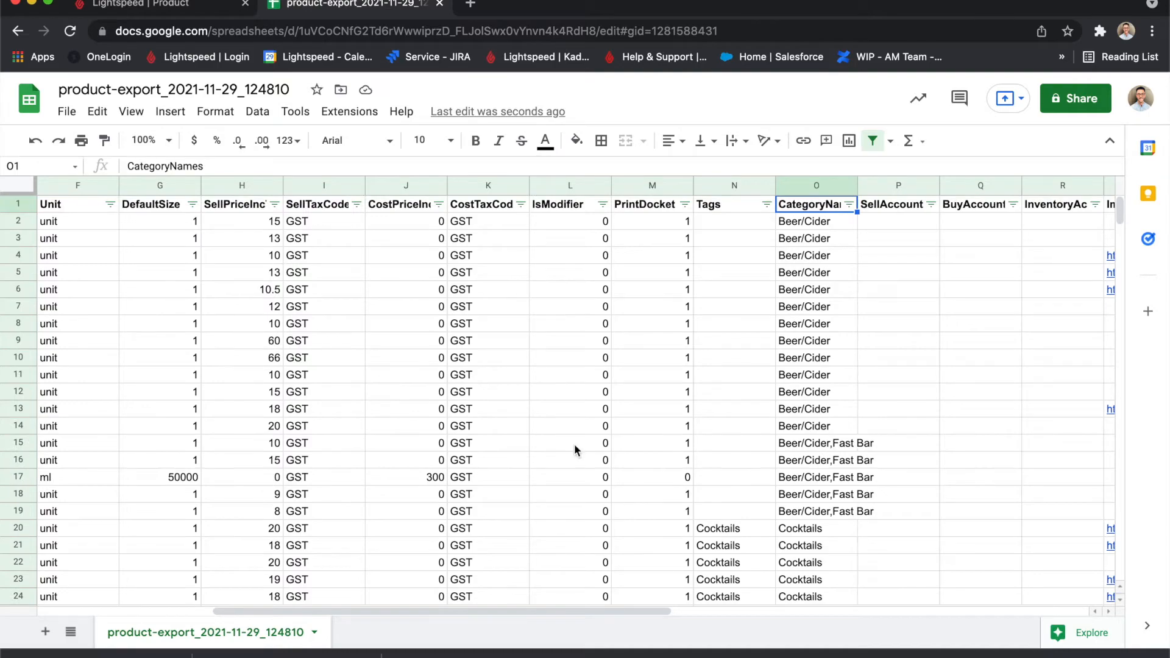
scroll(574, 444, left, 4)
scroll(555, 391, right, 6)
scroll(555, 391, left, 7)
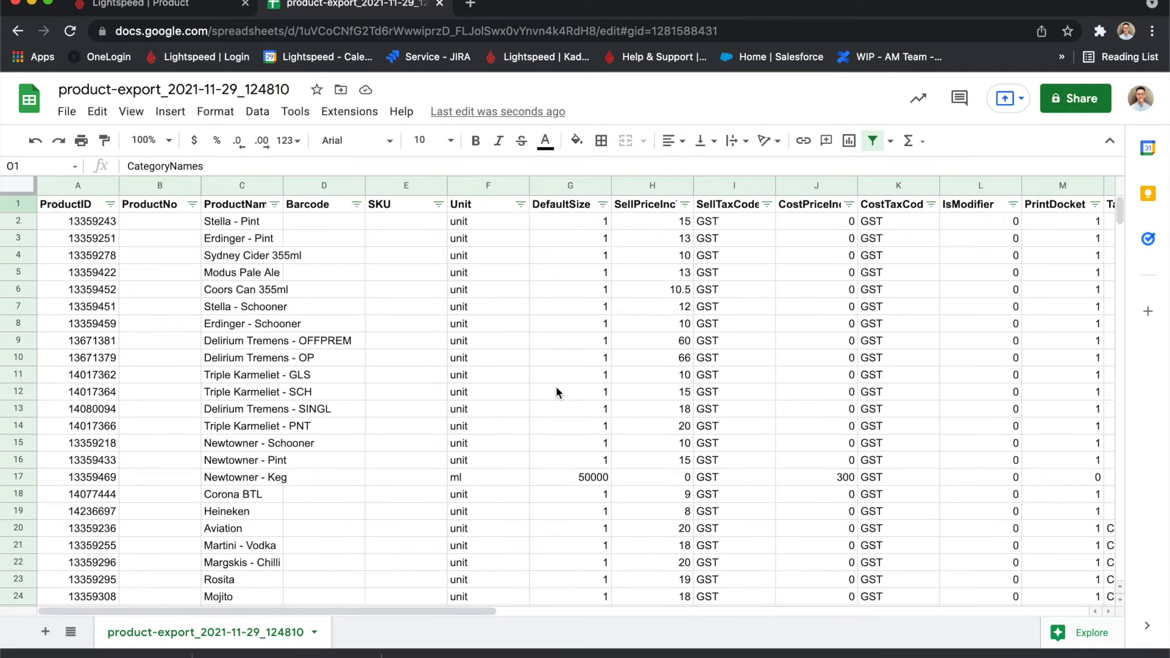
Return to Lightspeed Back Office and filter the product list with an advanced search using "z".
key(ctrl+o)
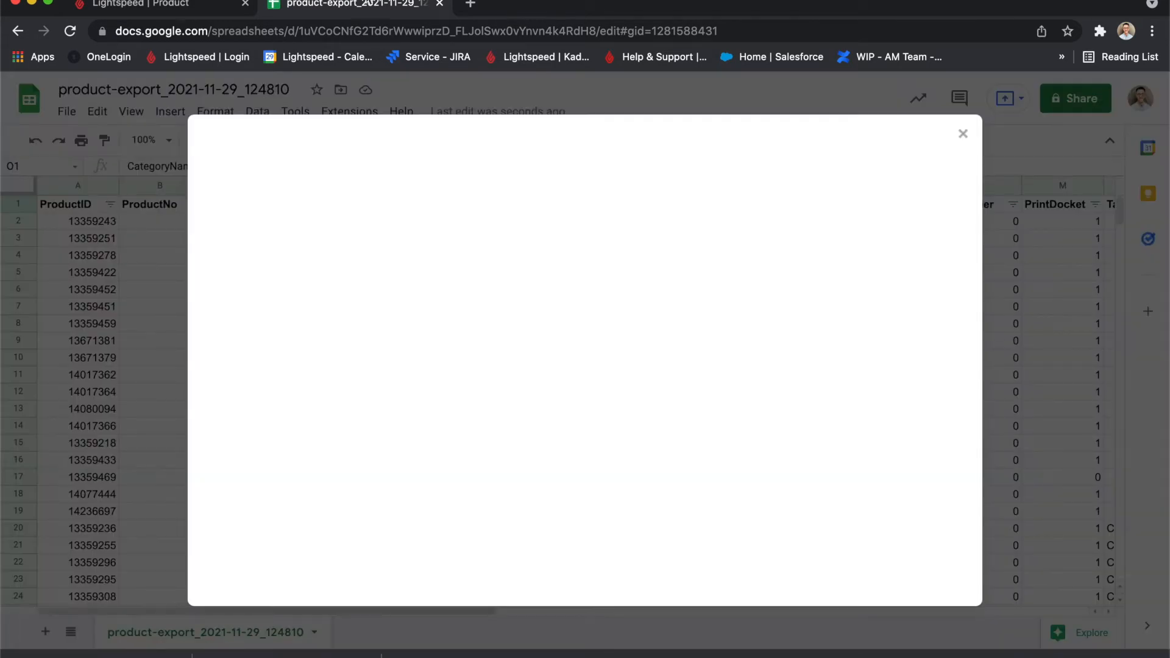
click(165, 7)
click(75, 229)
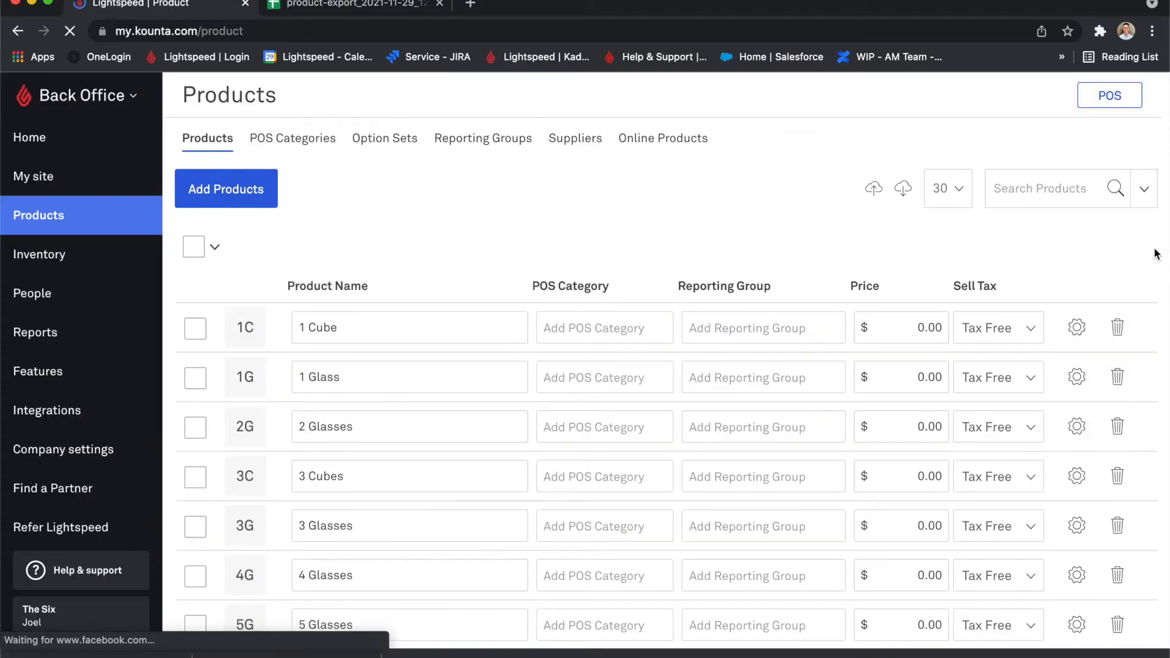
click(1145, 192)
click(911, 298)
text(z)
click(771, 393)
click(1019, 532)
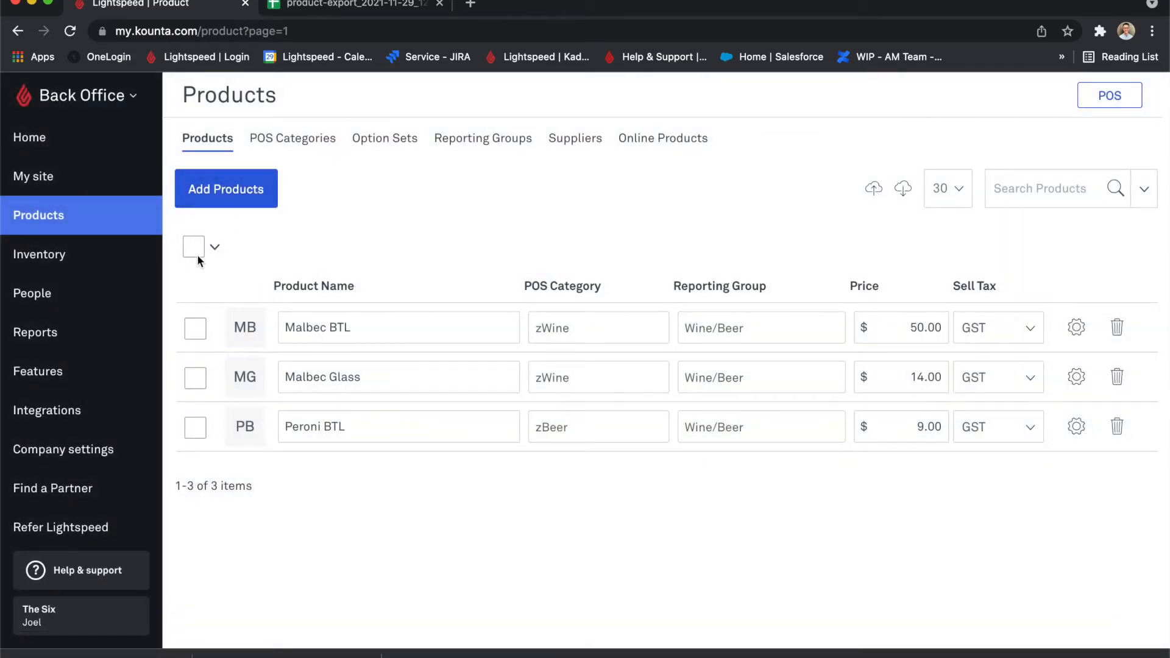
Select all the filtered products, bulk-export them as a CSV file and download the export.
click(195, 250)
click(268, 246)
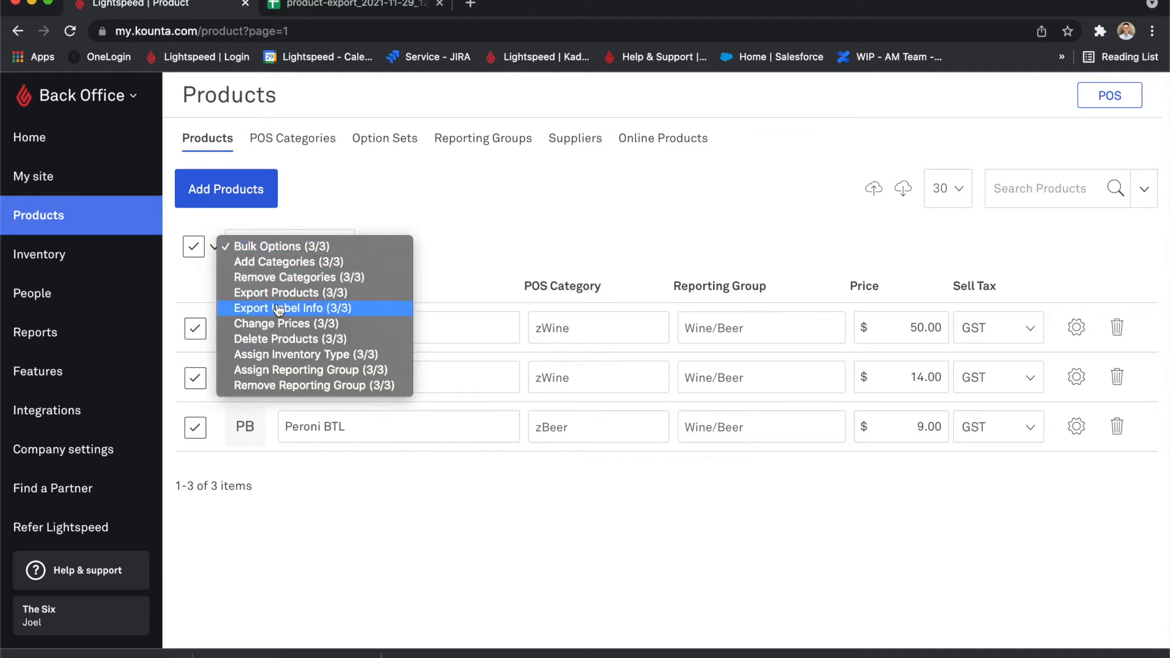
click(305, 293)
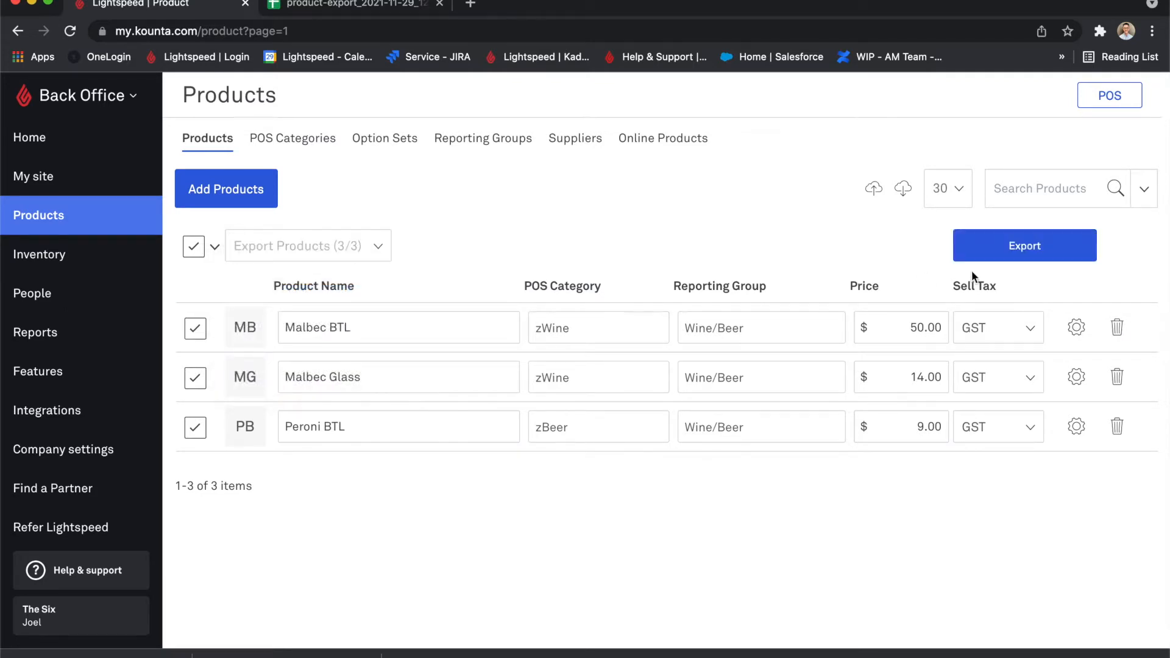
click(997, 259)
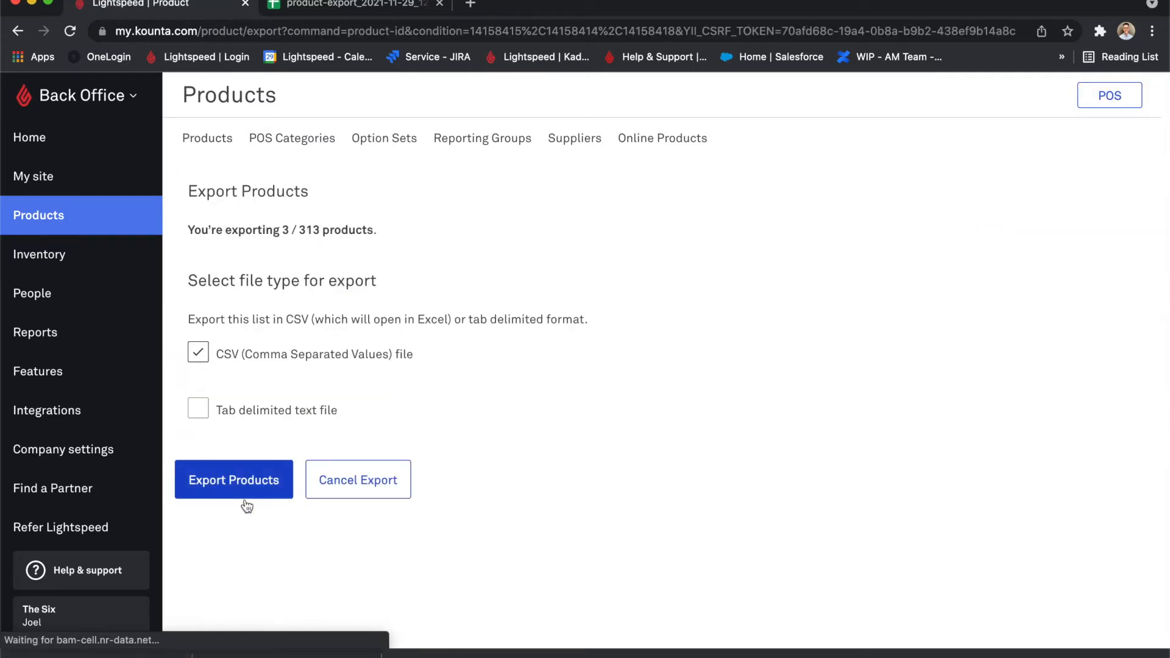
click(257, 486)
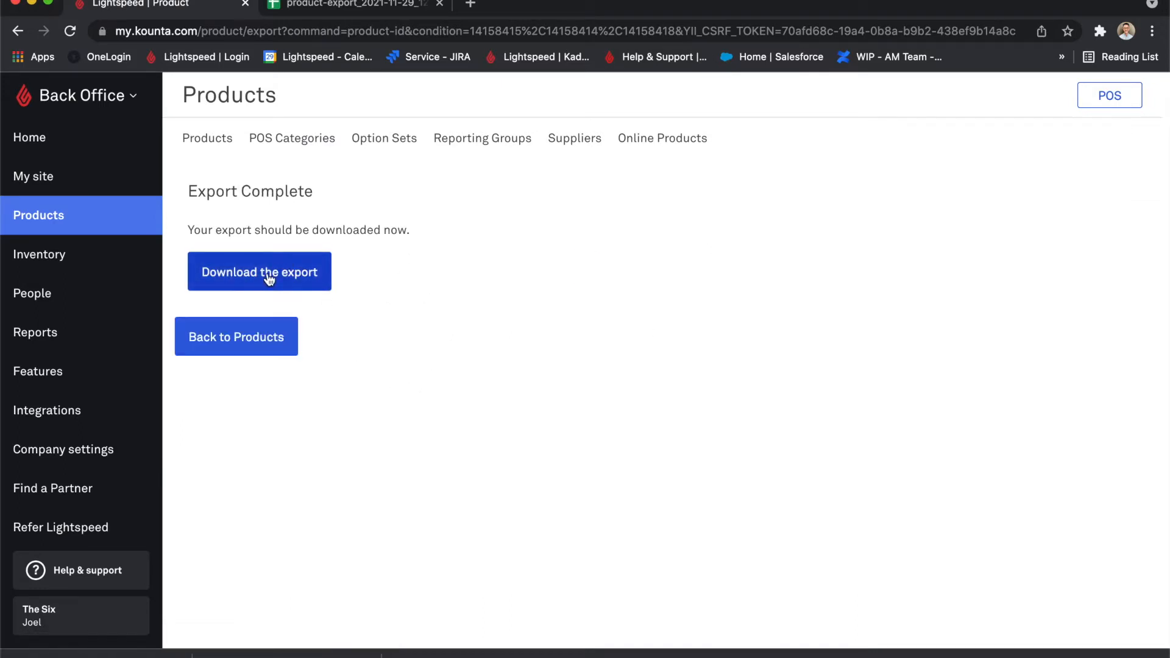
click(269, 276)
Upload the filtered product export to Google Sheets and close the tab with the full product export.
click(368, 14)
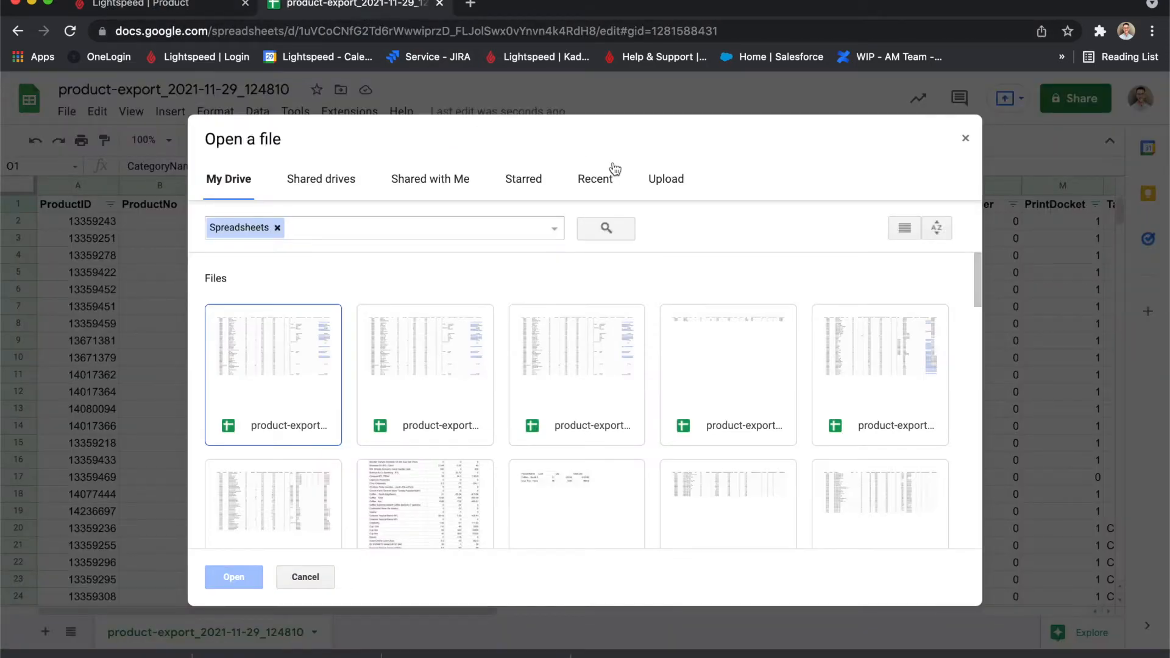
click(665, 179)
drag(119, 647, 379, 364)
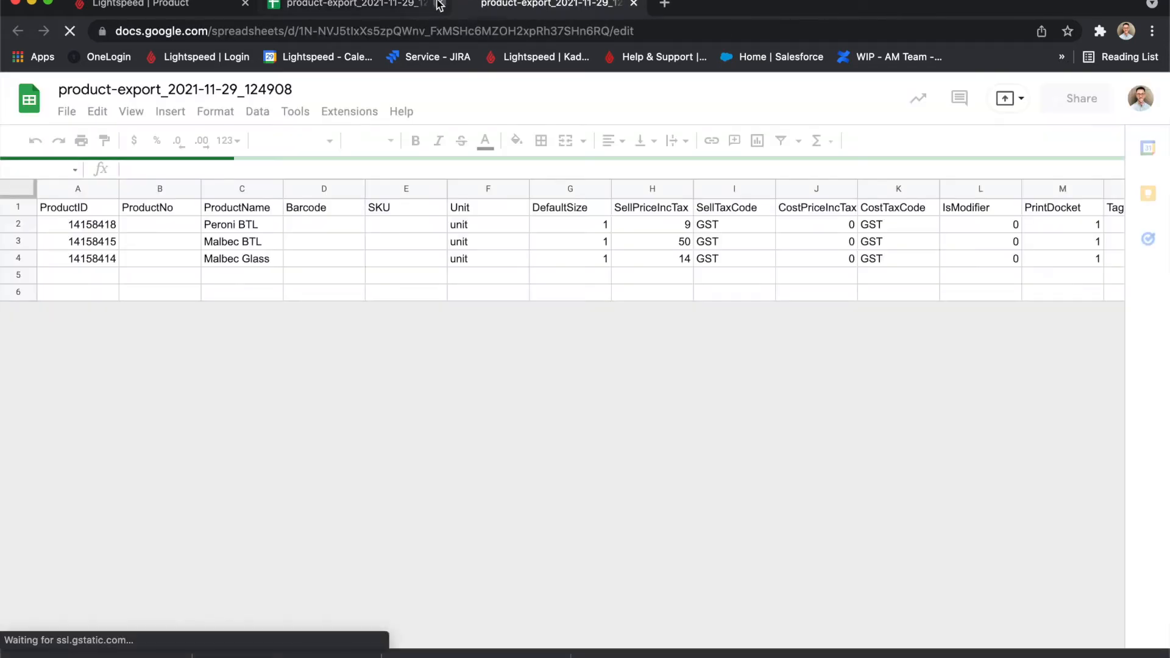
click(438, 4)
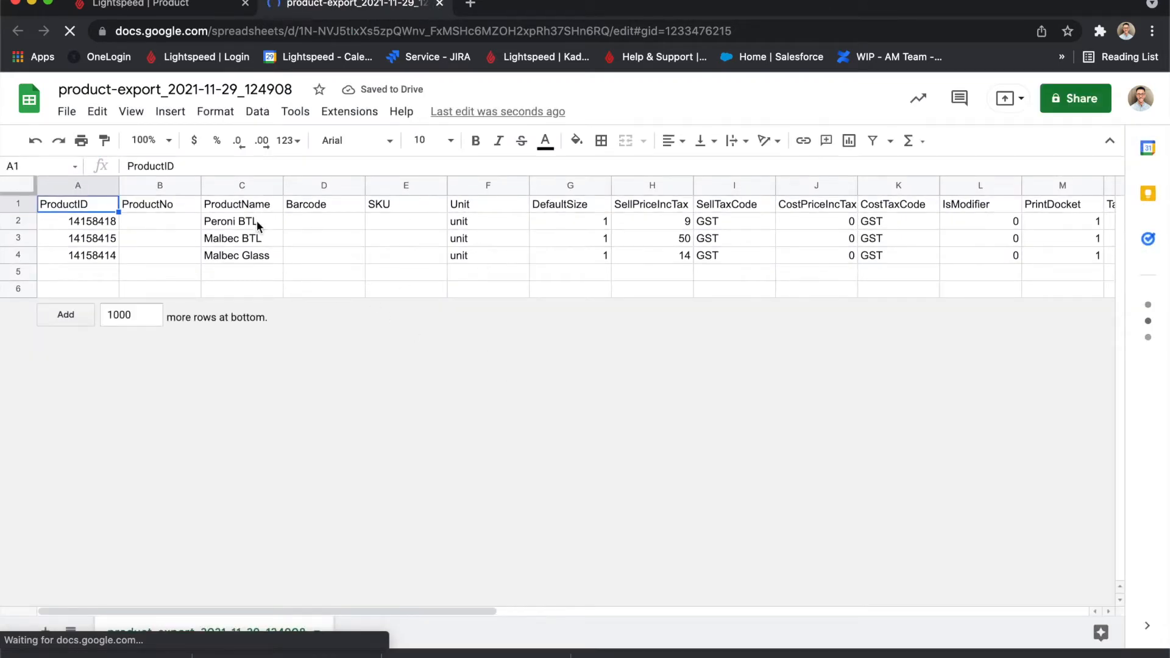
Check the exported product names, then copy "Peroni BTL" and search the Back Office product list for it.
click(257, 221)
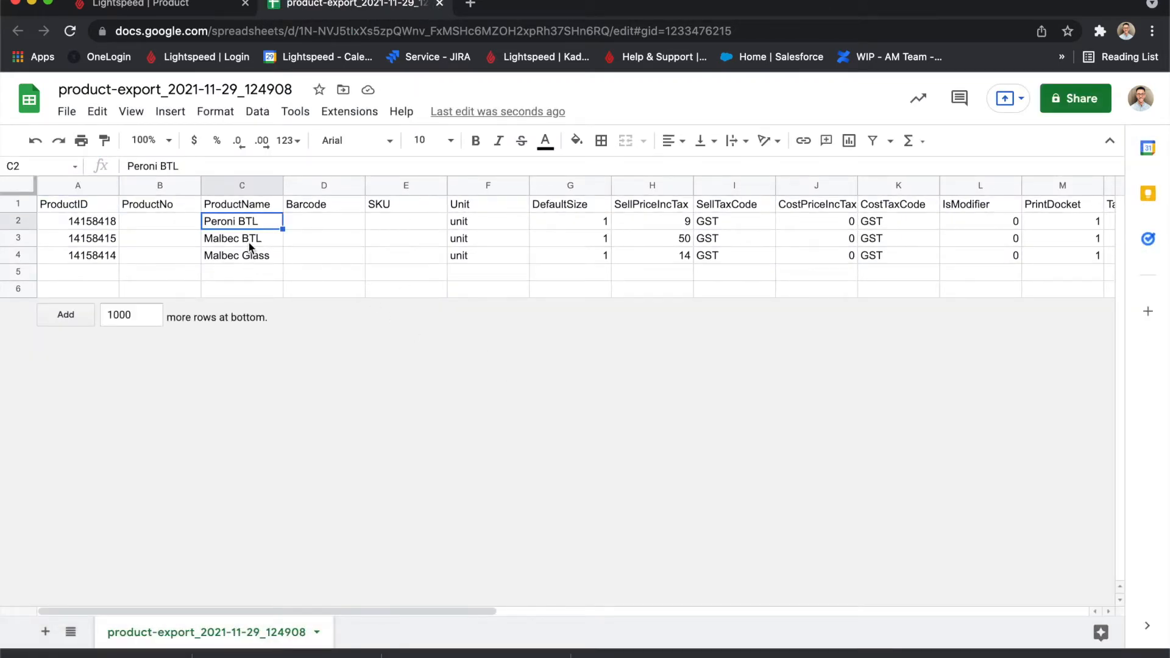
click(251, 244)
click(255, 260)
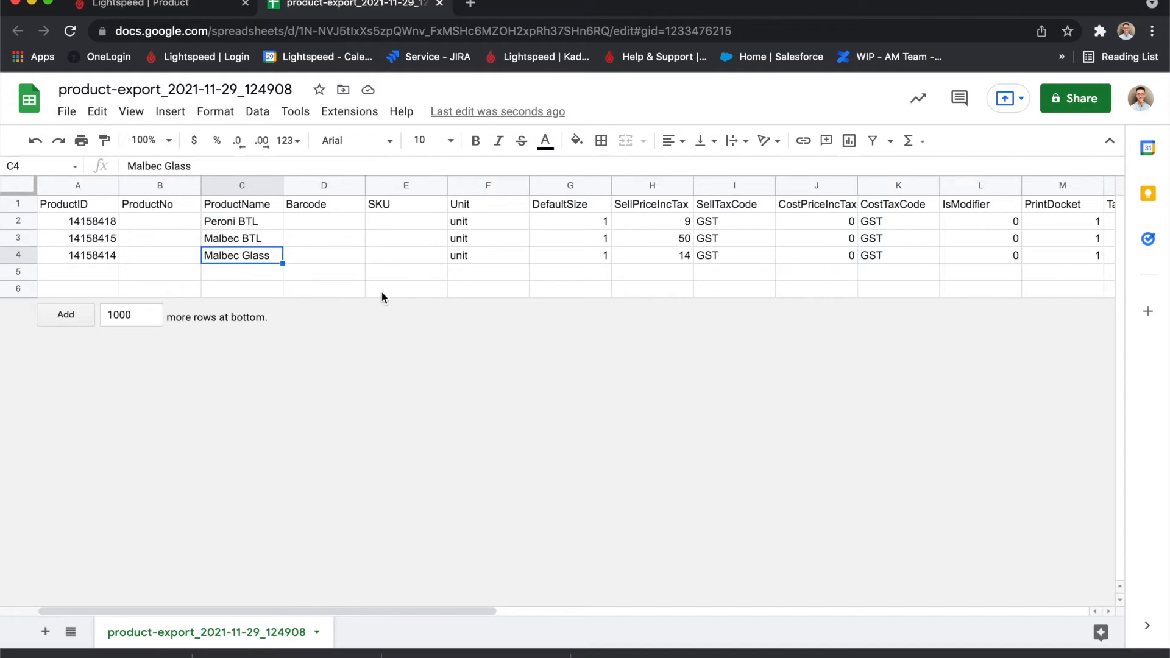
click(251, 222)
key(ctrl+c)
click(205, 13)
click(88, 215)
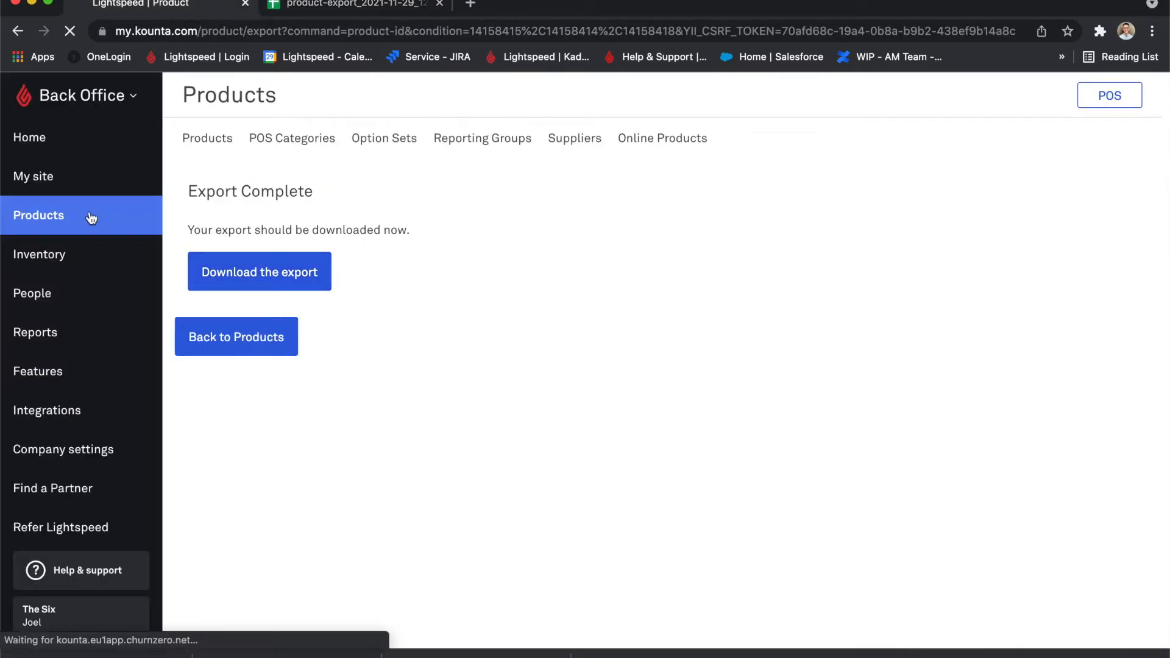
click(1034, 189)
key(ctrl+v)
key(Return)
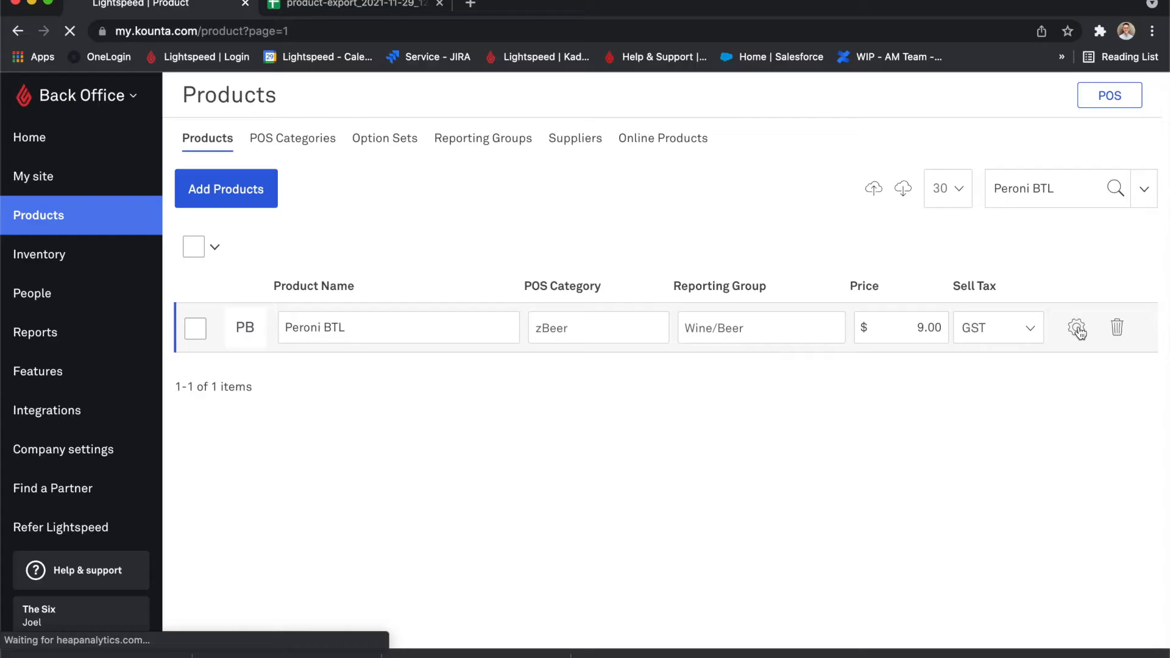
Open the Peroni BTL product's settings and examine its Product Info, Accounting and Inventory fields.
click(1075, 328)
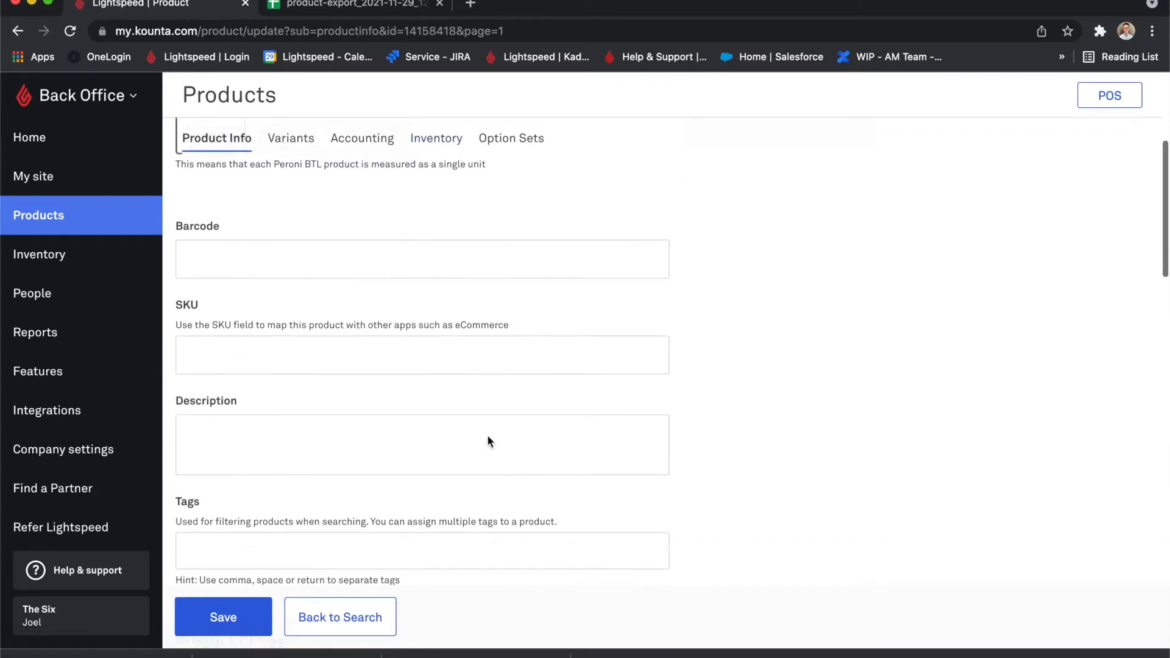
drag(240, 213, 193, 217)
drag(260, 297, 213, 296)
drag(252, 503, 195, 503)
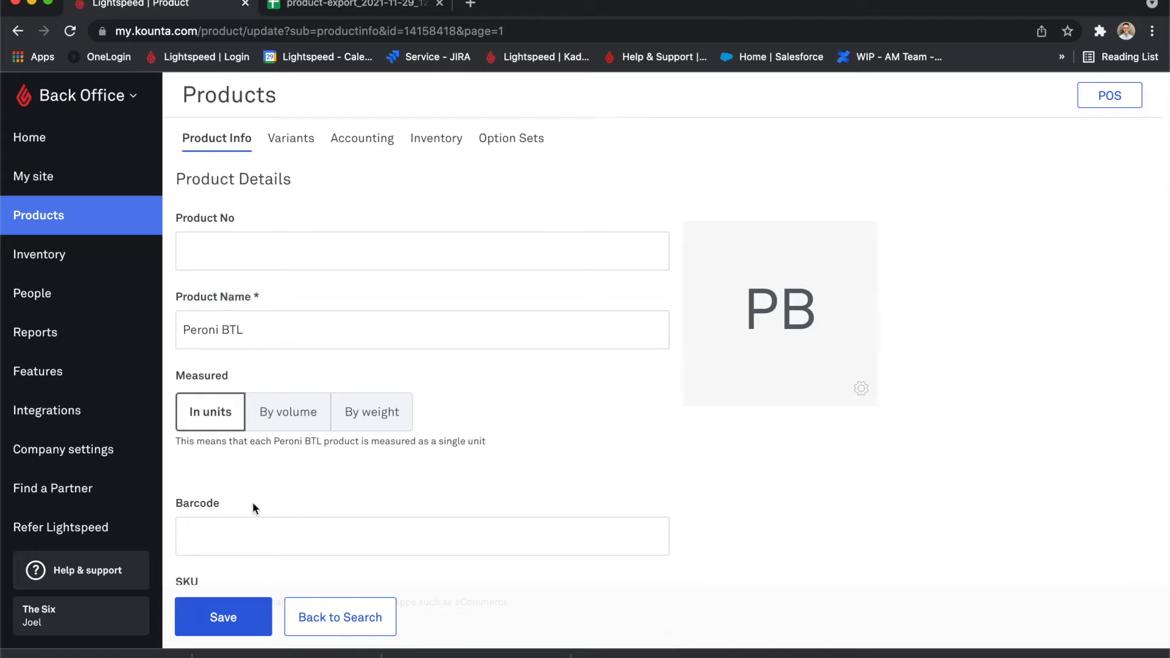
click(250, 510)
click(375, 139)
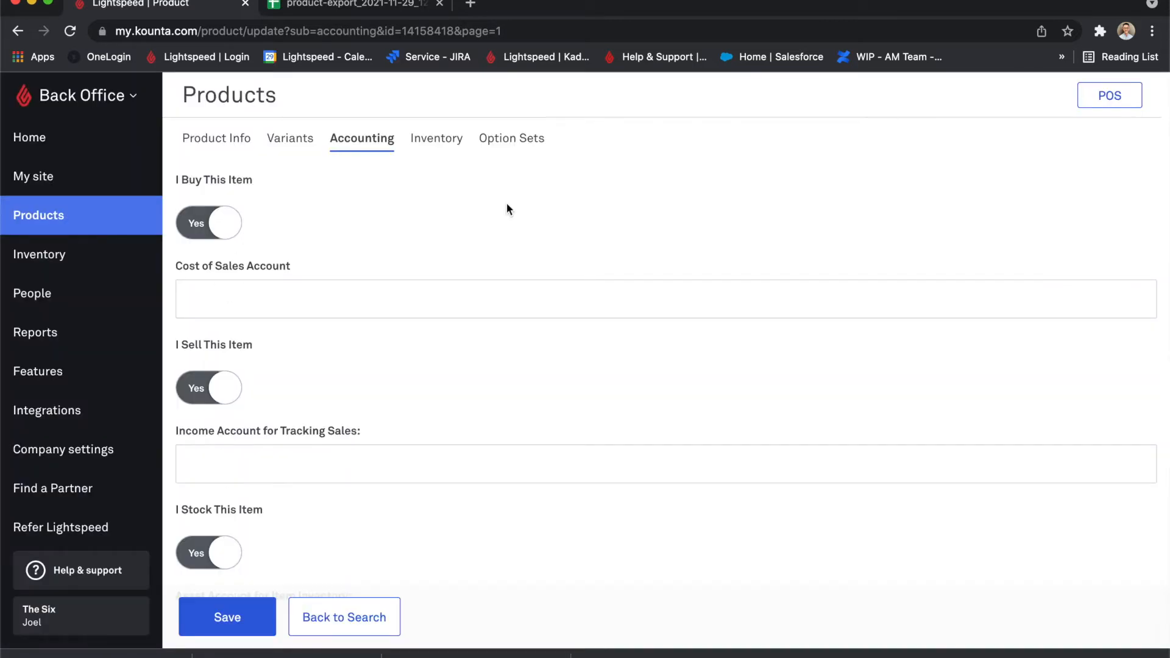
click(431, 140)
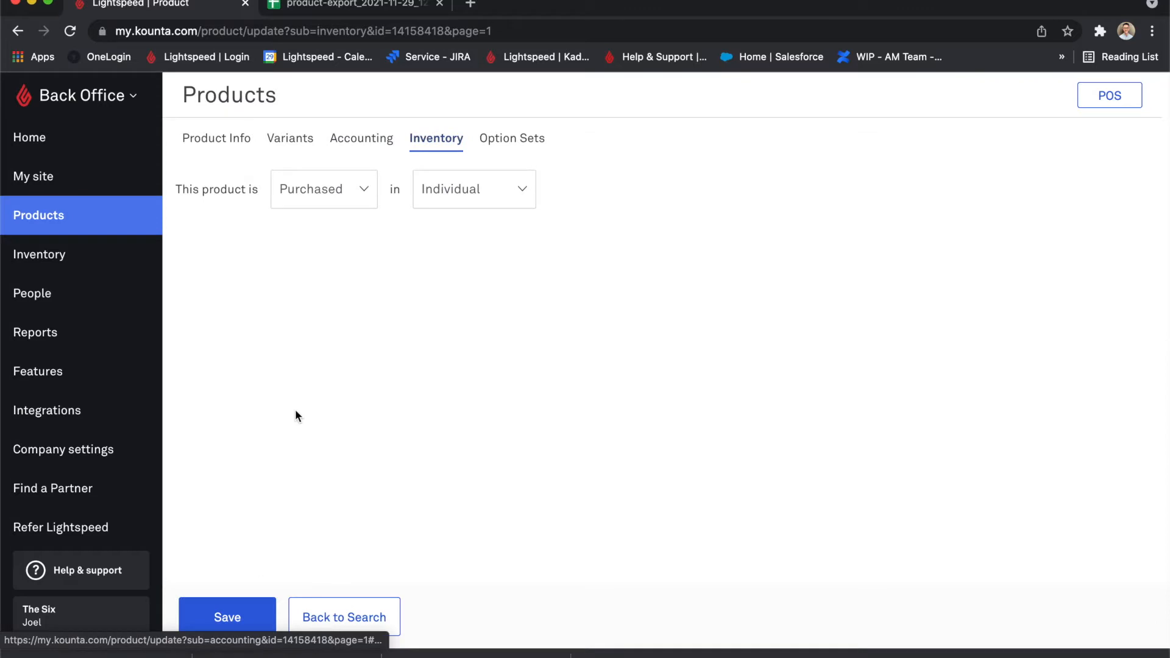
click(217, 137)
scroll(299, 272, down, 2)
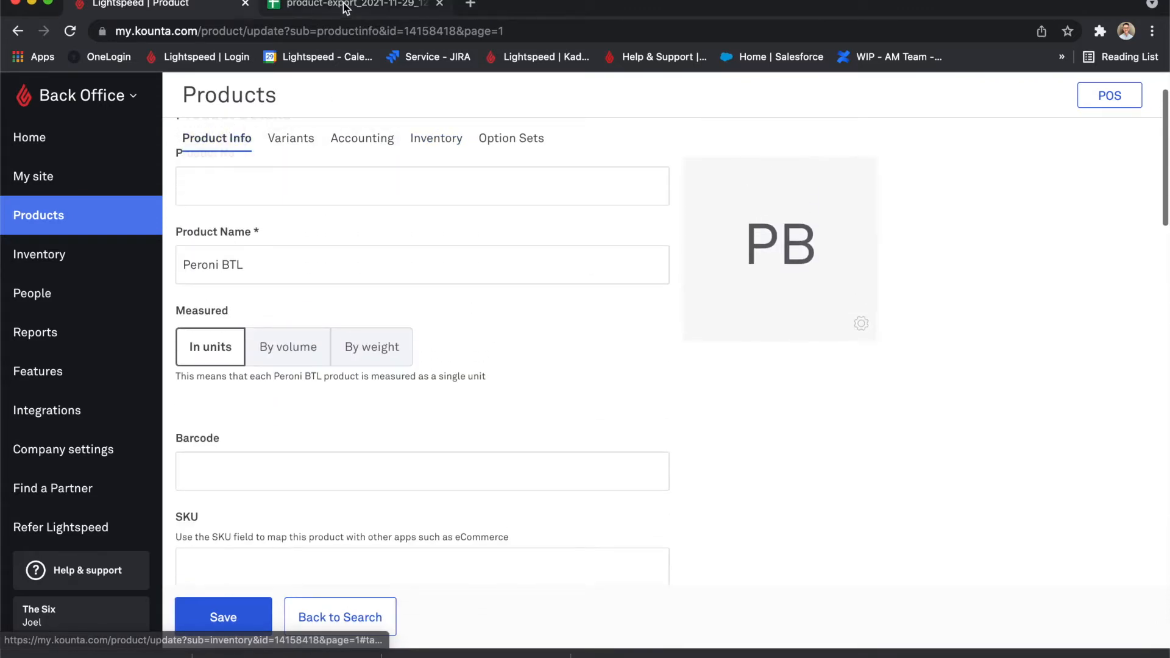
Switch to Google Sheets and examine the ProductID, ProductName, Barcode and SKU columns of the filtered export.
click(354, 5)
click(84, 209)
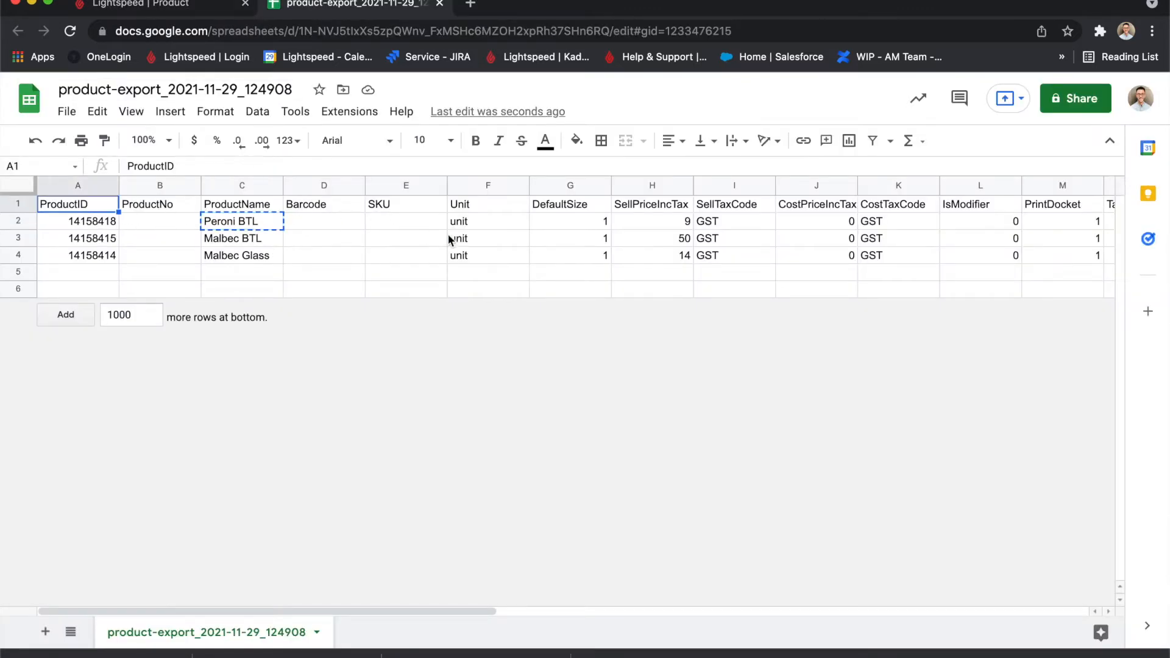
click(331, 253)
key(ctrl+v)
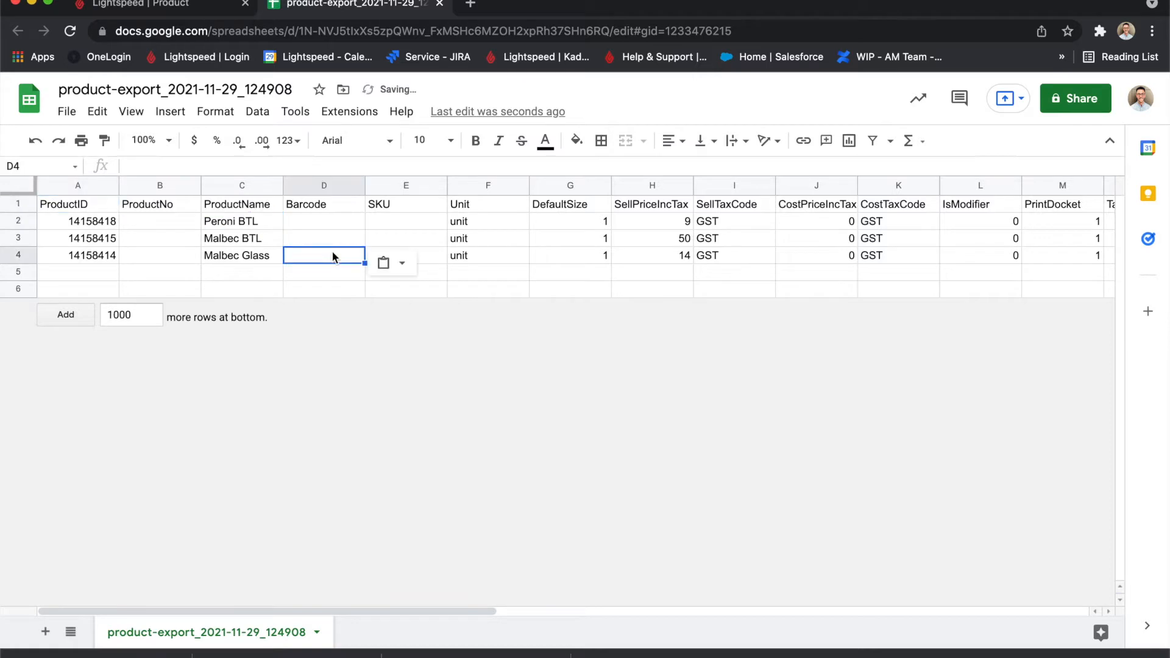
click(331, 216)
click(91, 206)
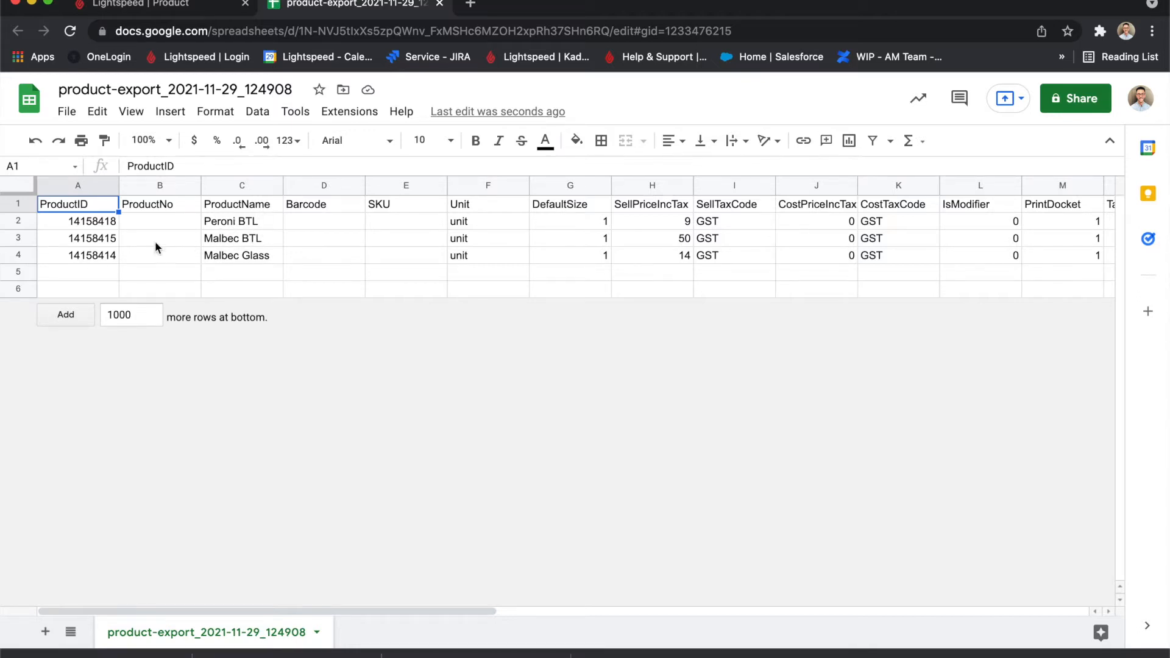
click(72, 220)
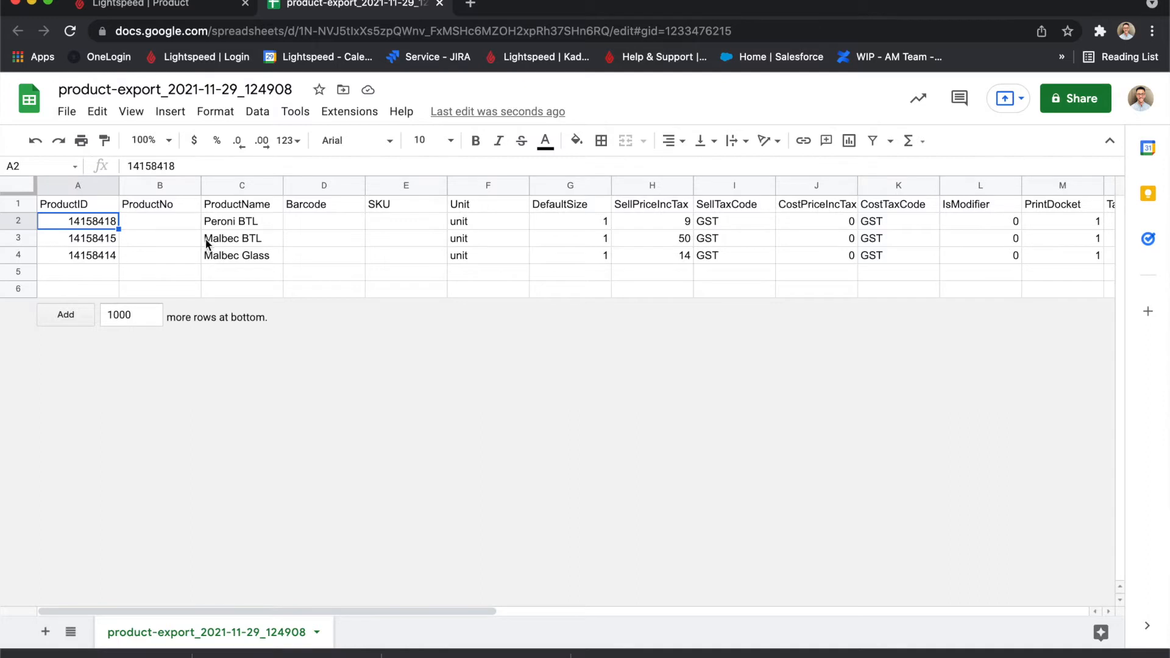
click(248, 208)
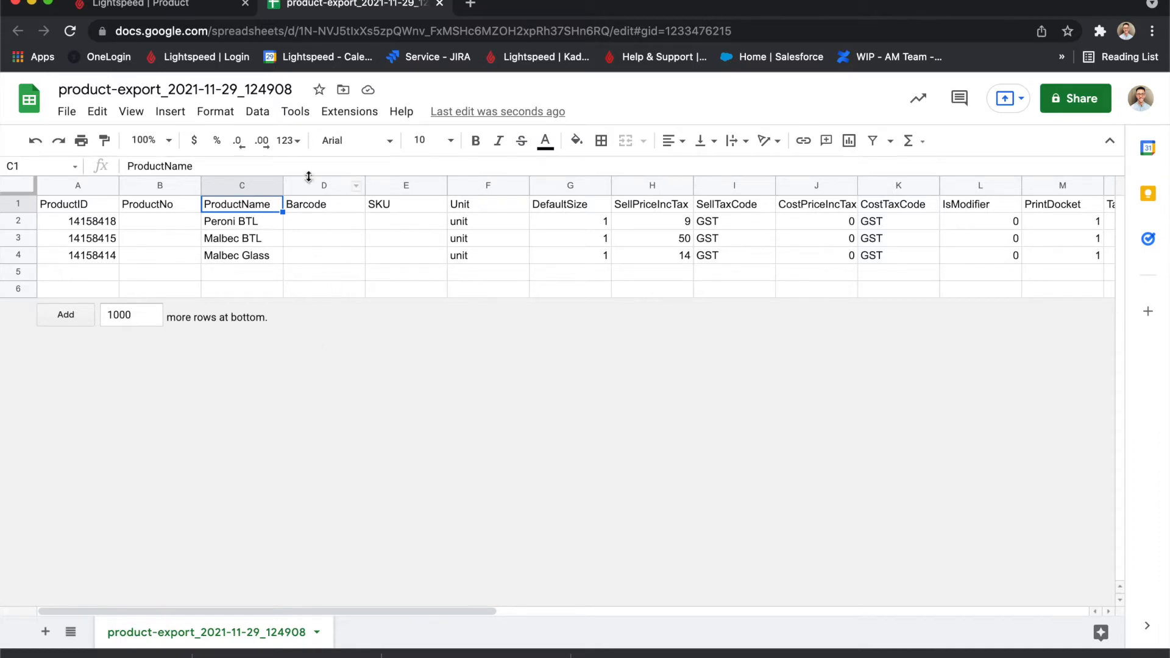
click(406, 207)
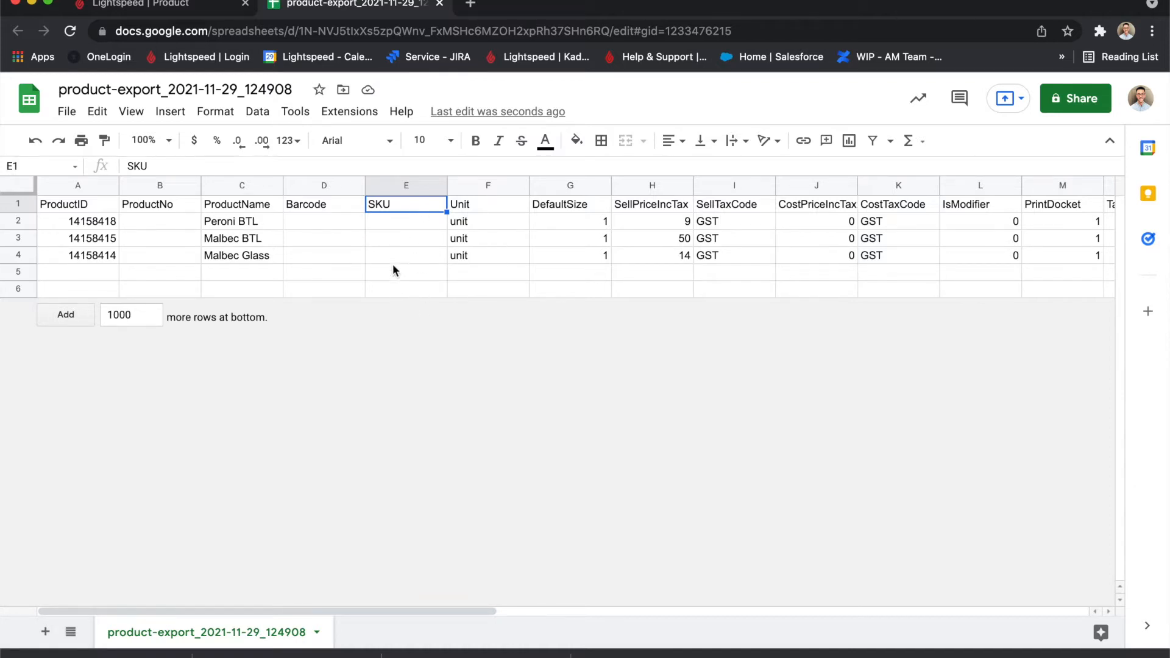
Set the Malbec BTL product's Unit to ml and its DefaultSize to 750.
click(480, 208)
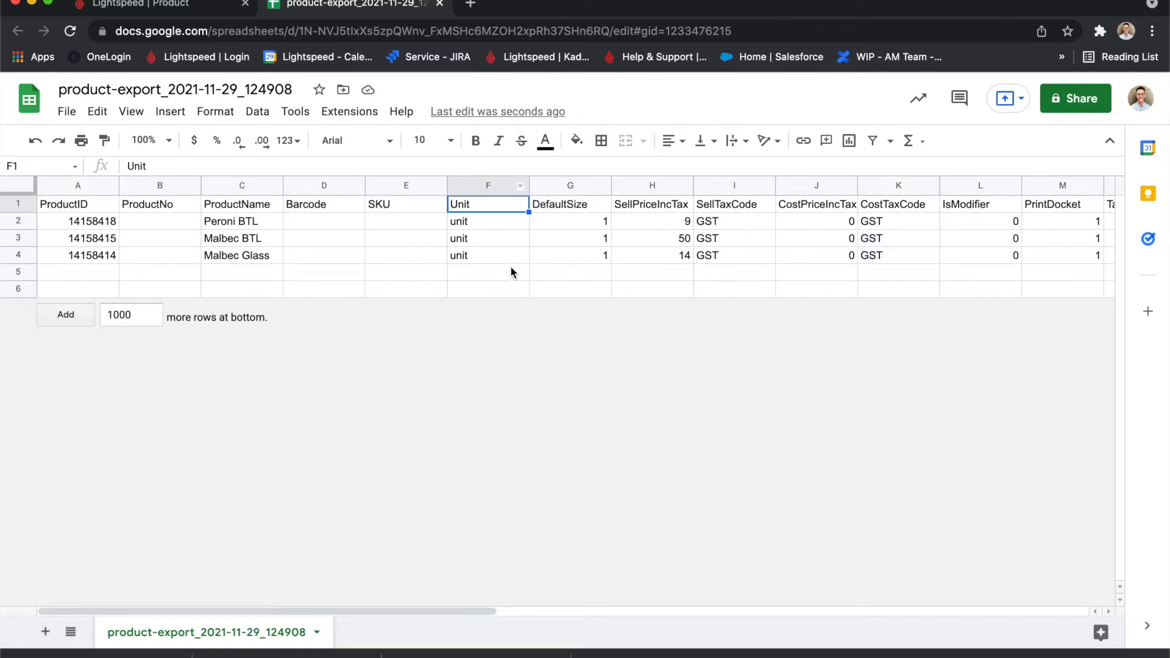
click(484, 224)
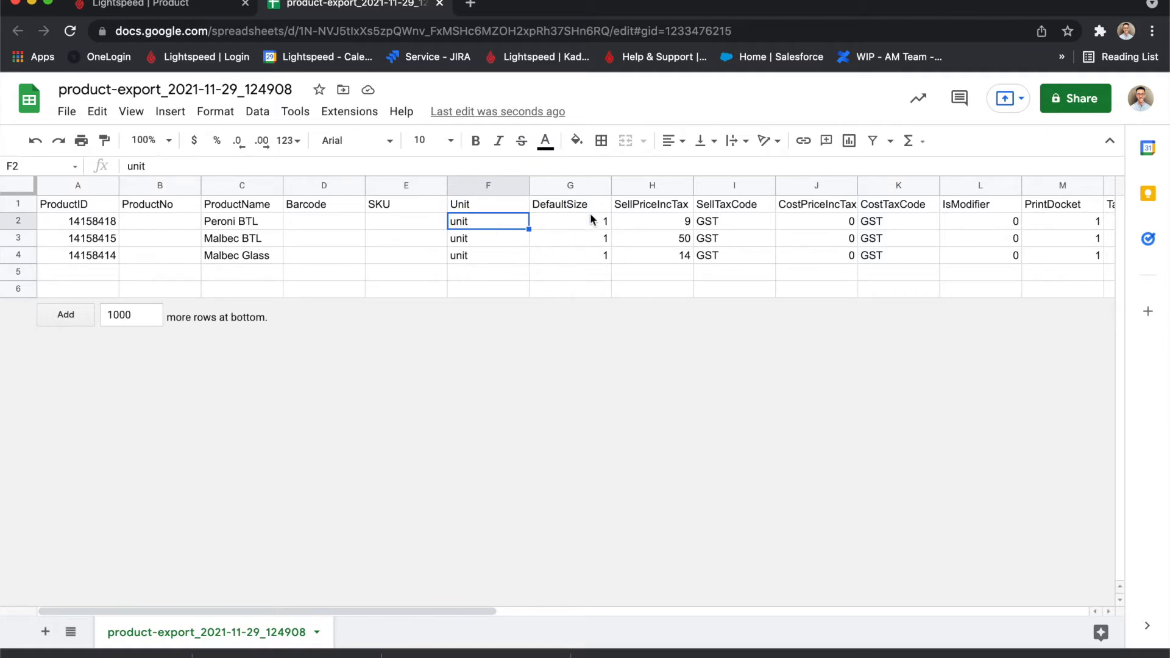
click(252, 226)
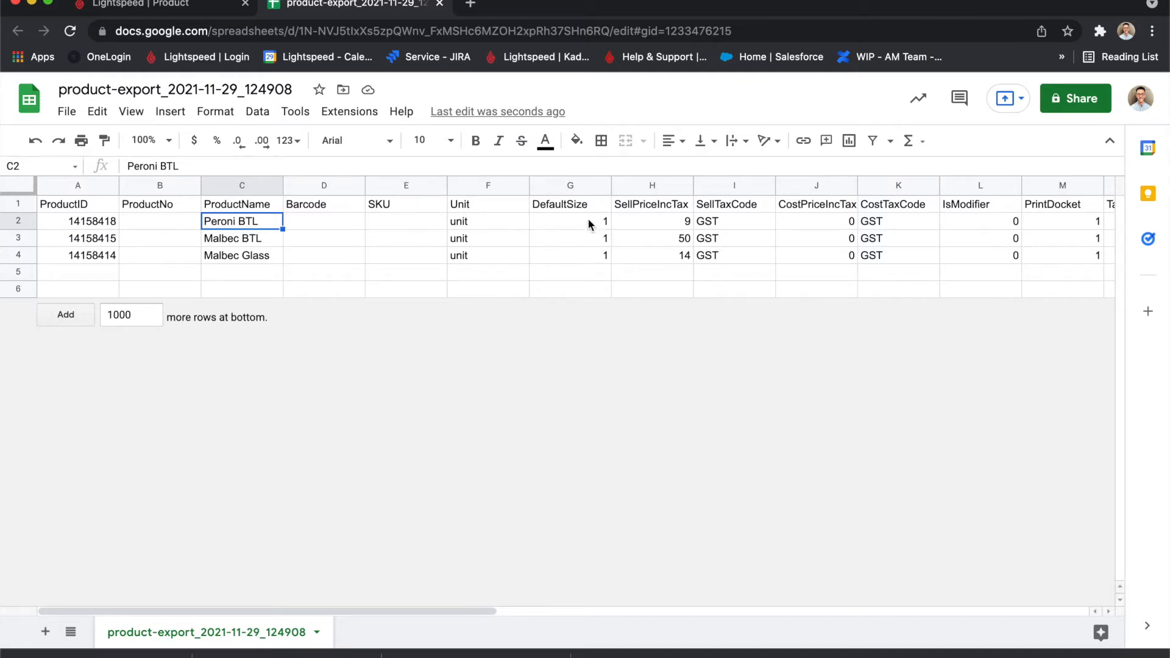
click(476, 241)
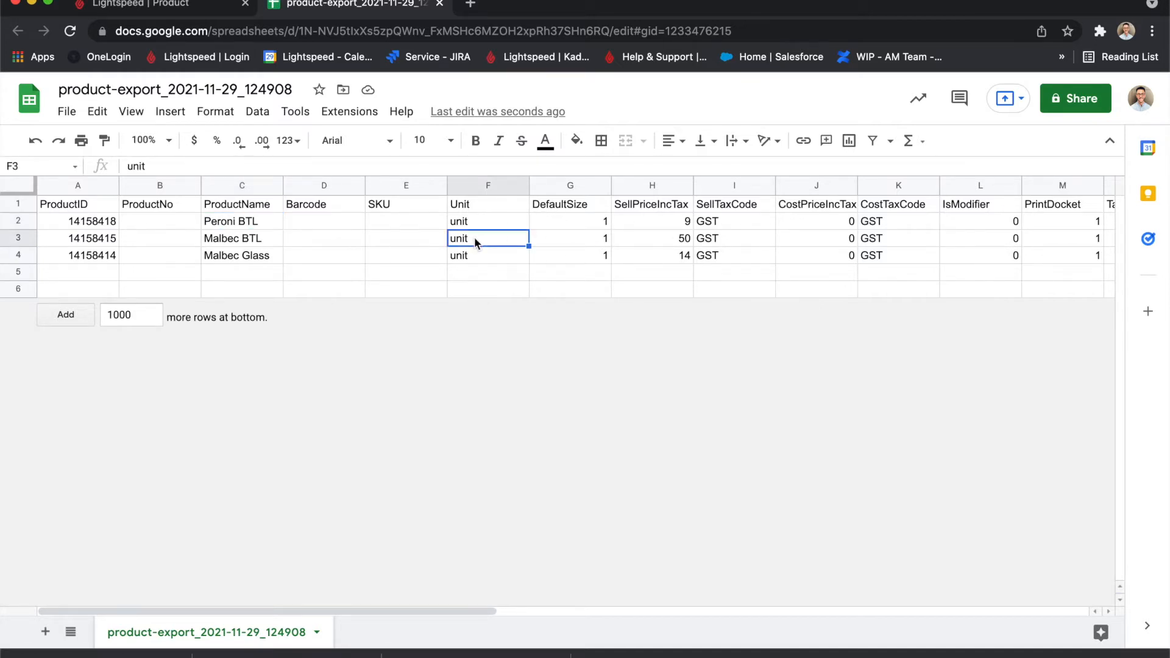
text(ml)
click(470, 251)
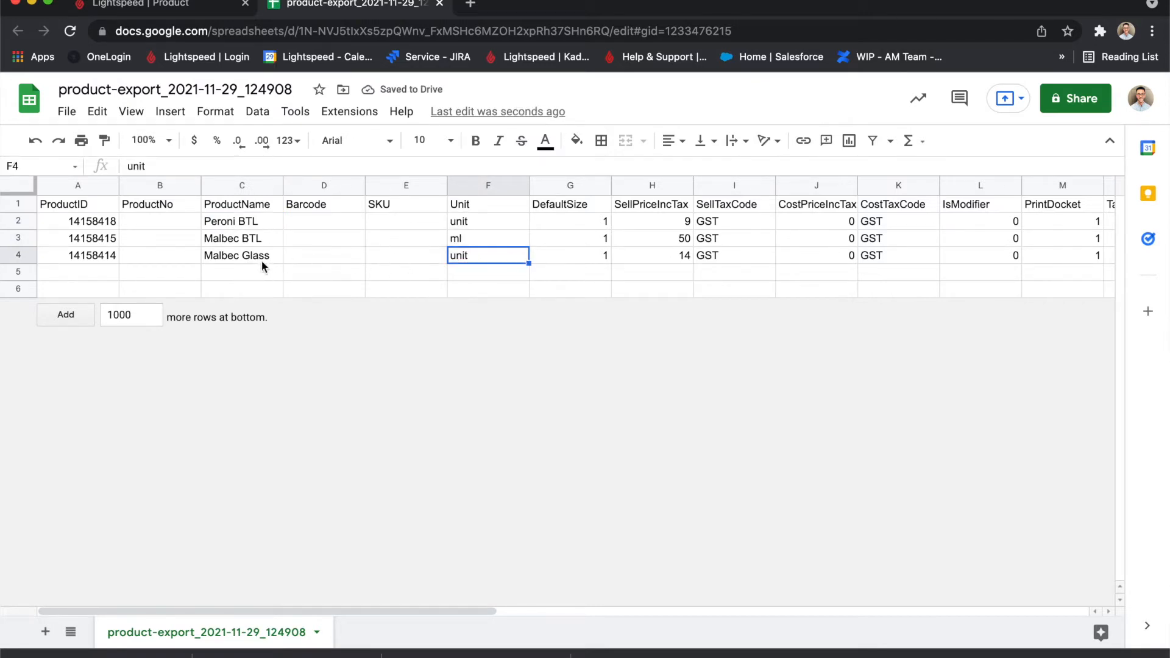
click(561, 242)
text(750)
click(532, 292)
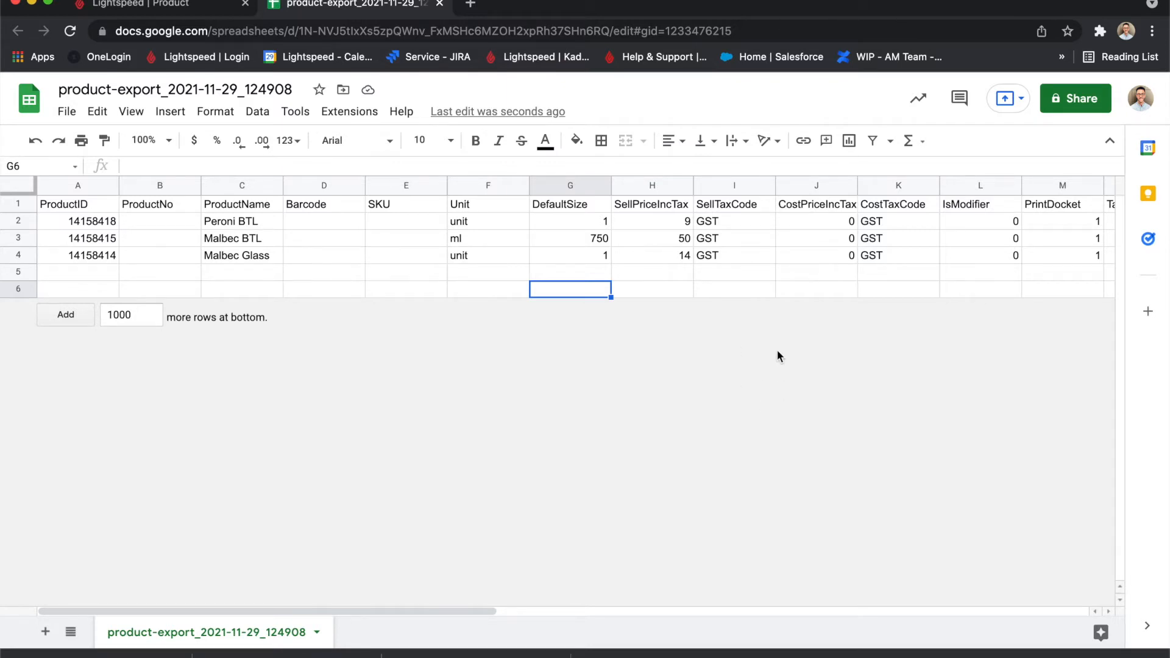
Examine the columns from CostPriceIncTax to CategoryNames, including the IsModifier values.
click(784, 203)
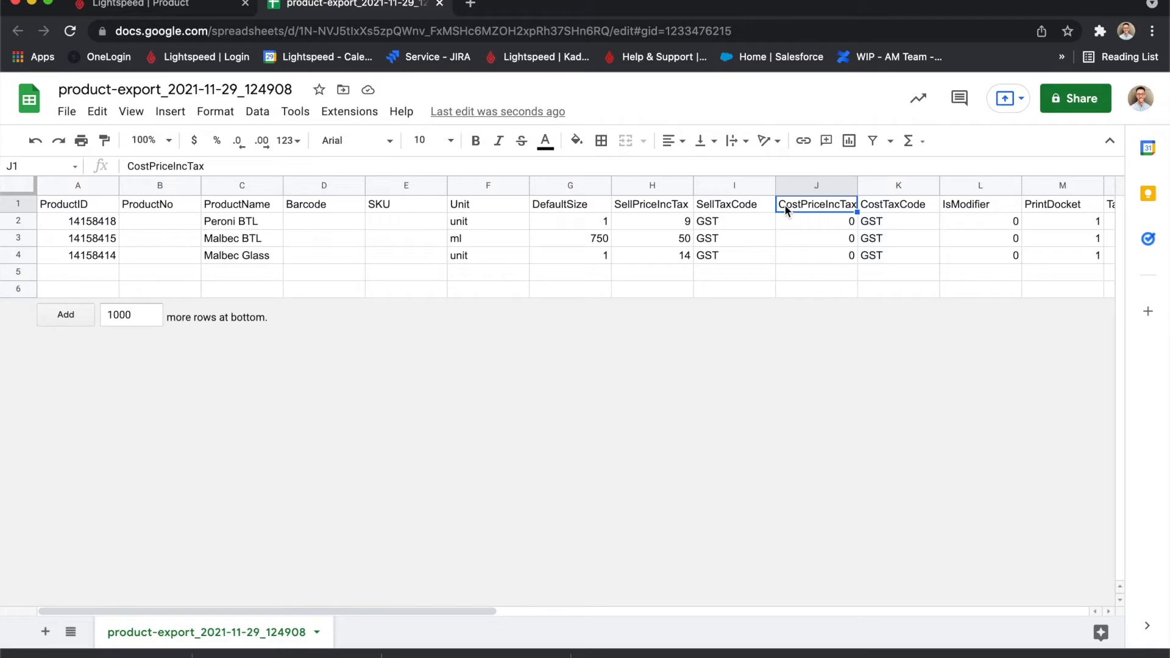
key(Right)
key(Right)
key(Right)
key(Right)
key(Right)
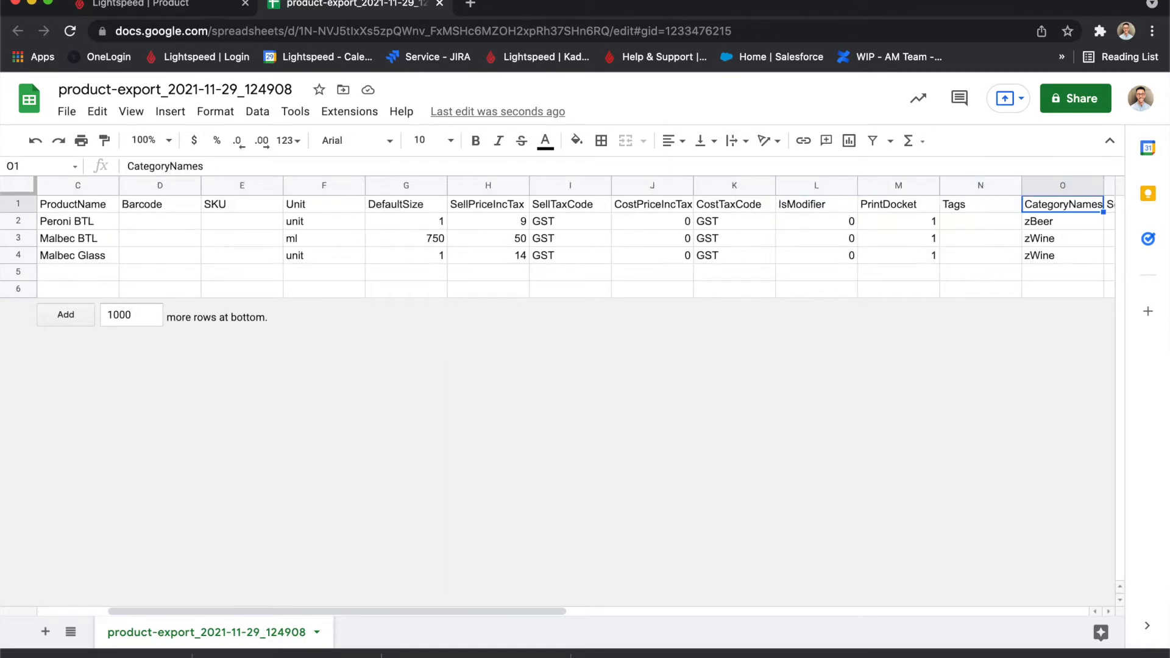
key(Left)
key(Left)
key(Left)
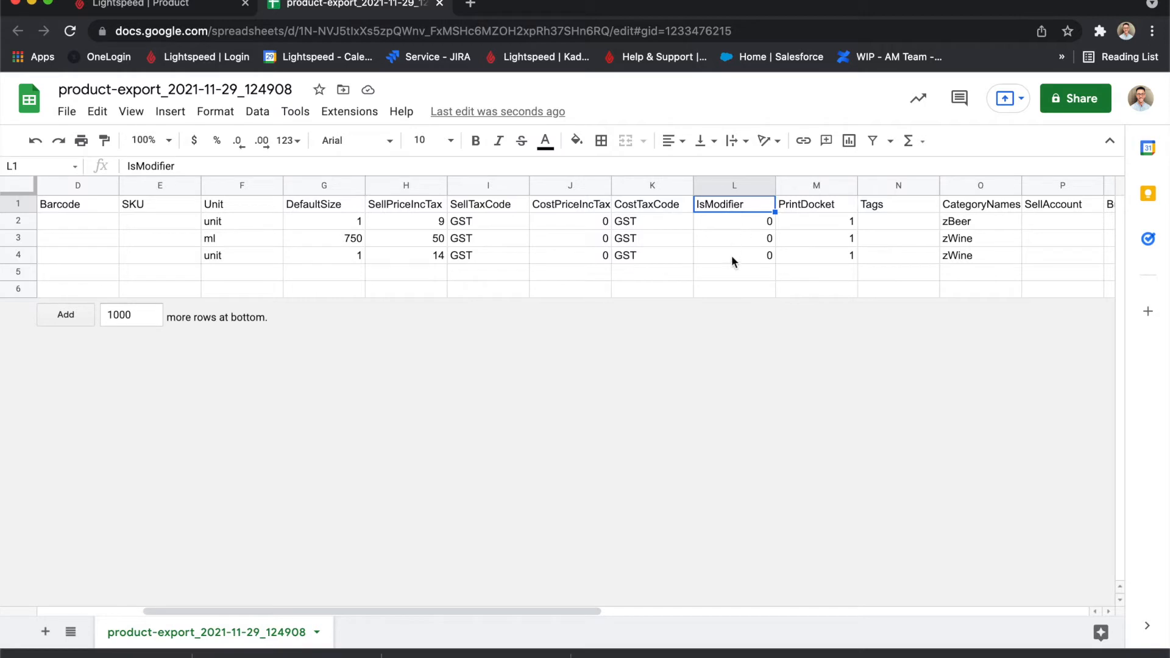
Enter the example modifier "Add Tonic" in K6 with 1 under IsModifier, and clear both example cells.
click(627, 288)
text(Add )
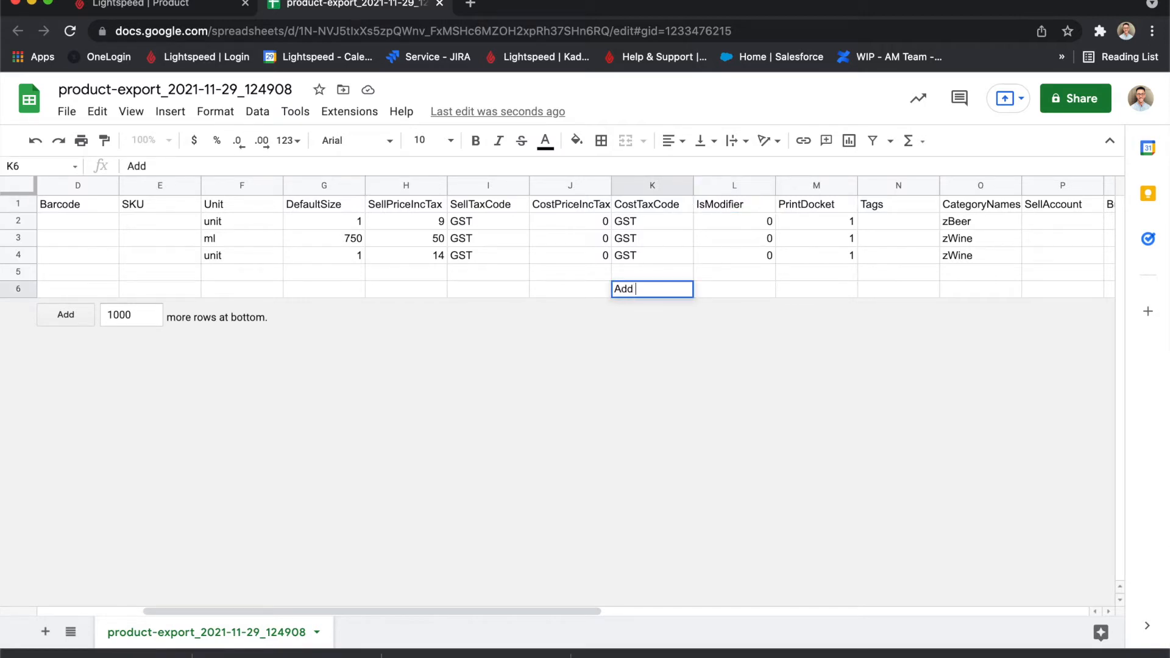
text(Tonic)
click(736, 290)
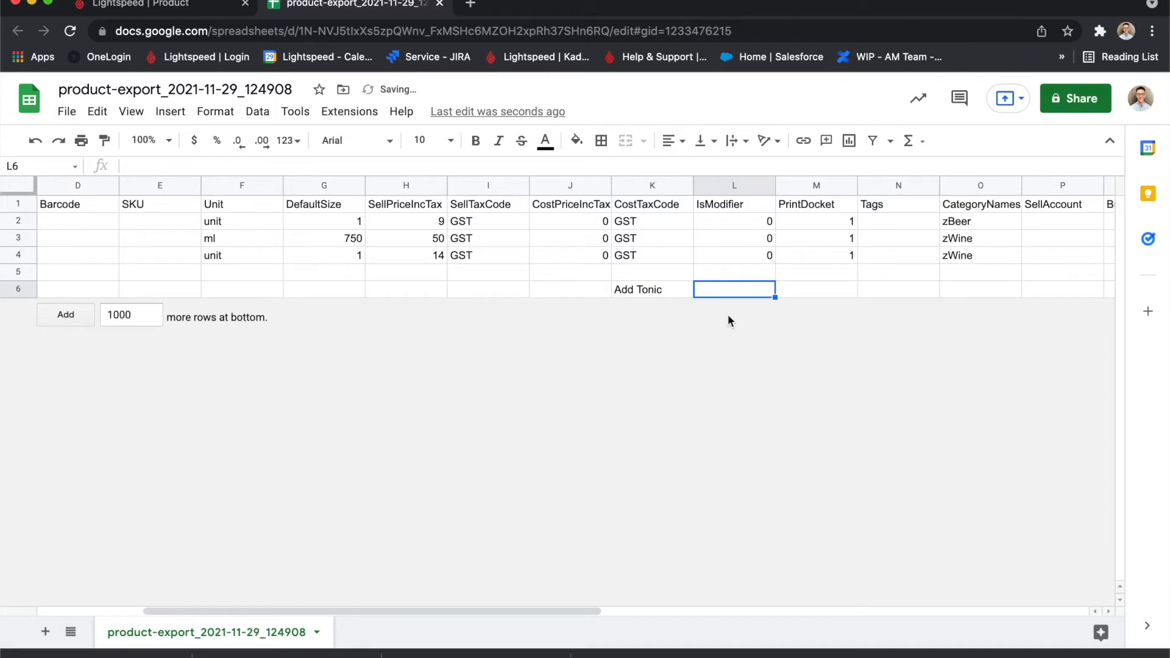
text(1)
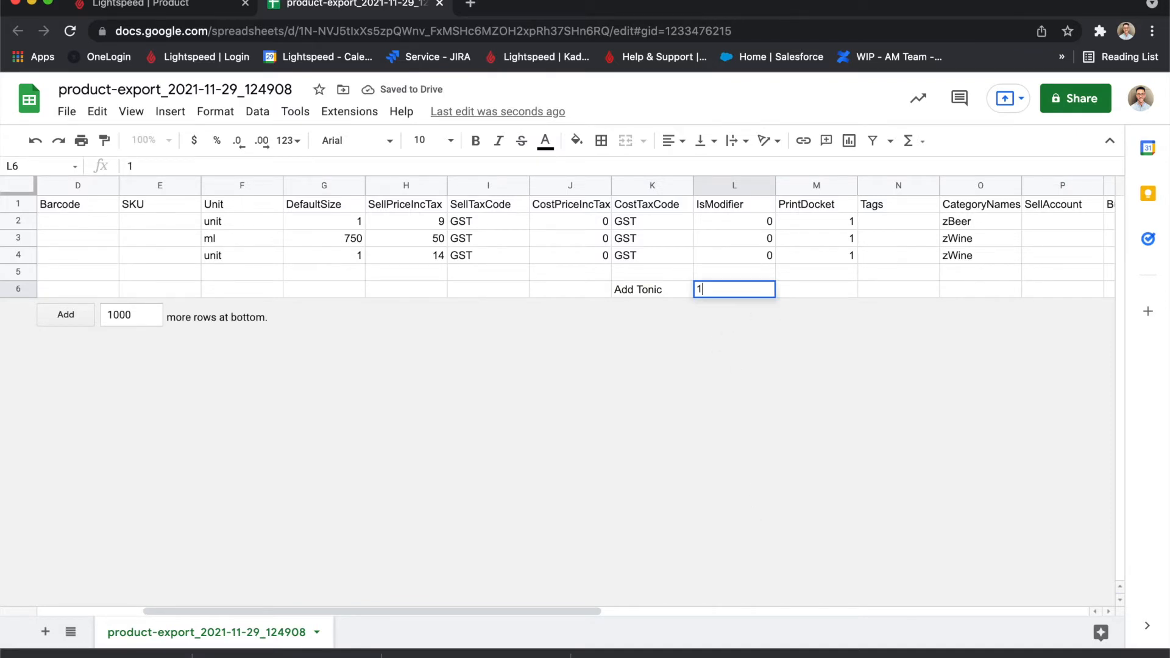
key(Up)
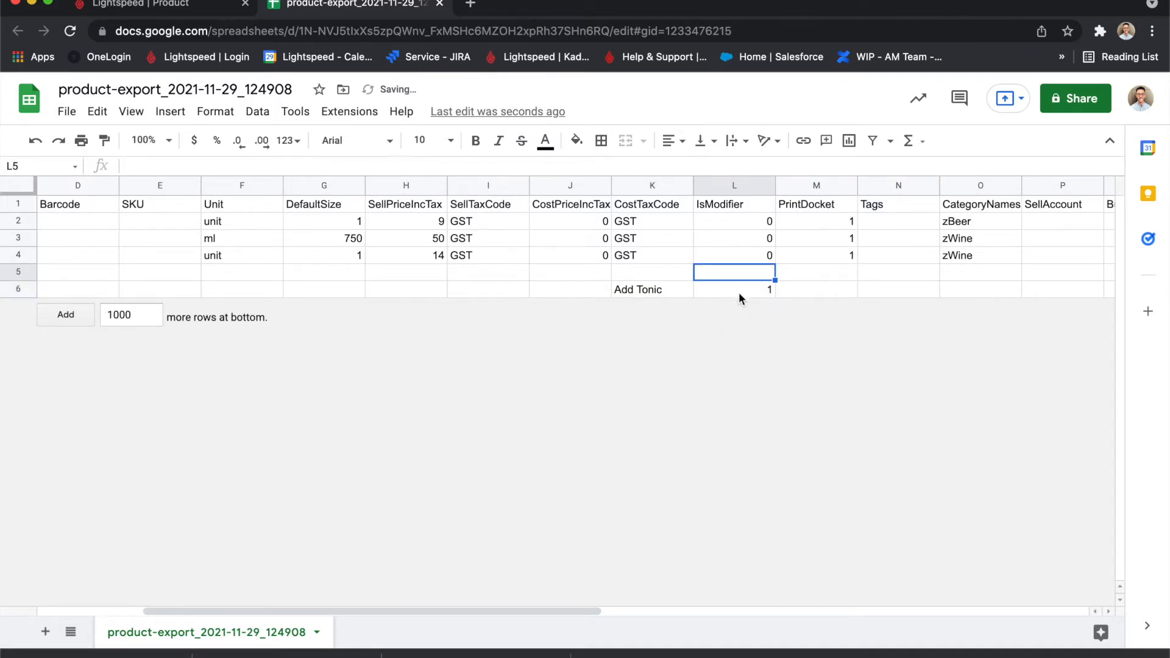
click(654, 293)
shift+click(716, 287)
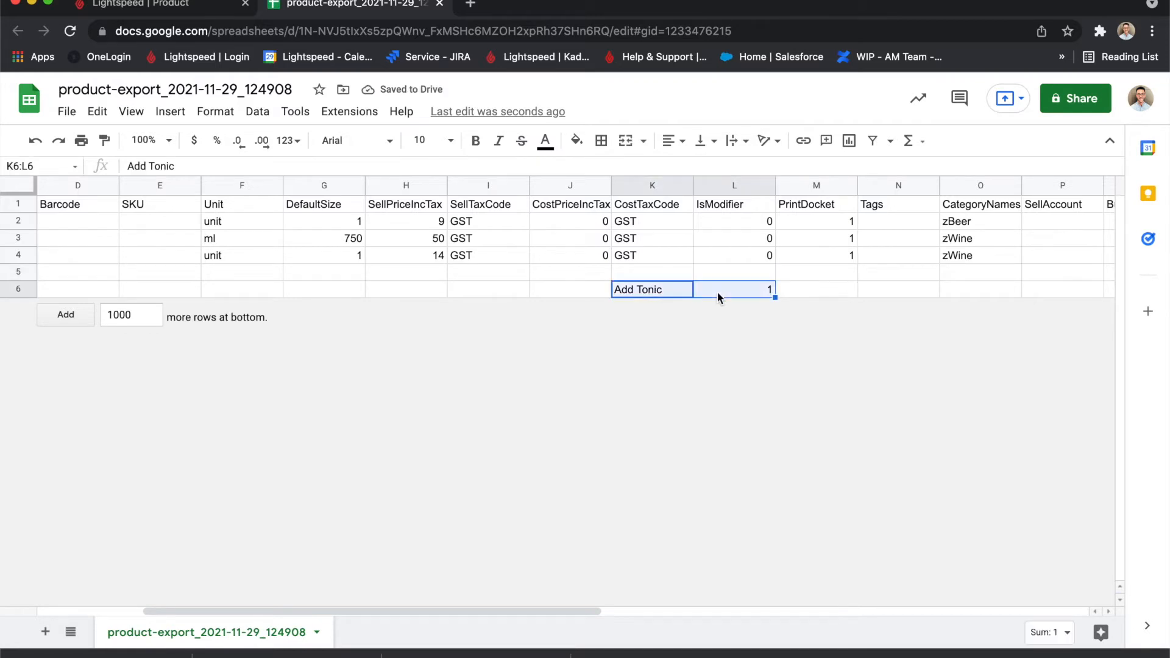
key(Delete)
Check the PrintDocket and Tags columns, and enter "lager,beer" as the tags for Peroni BTL.
click(818, 209)
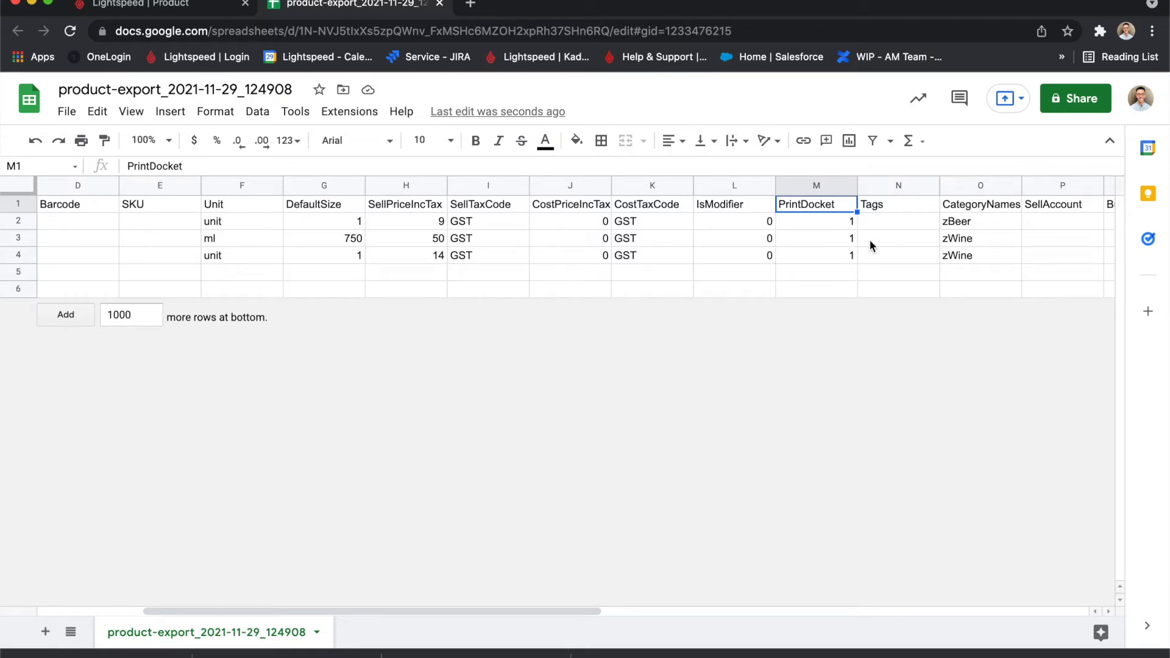
click(902, 207)
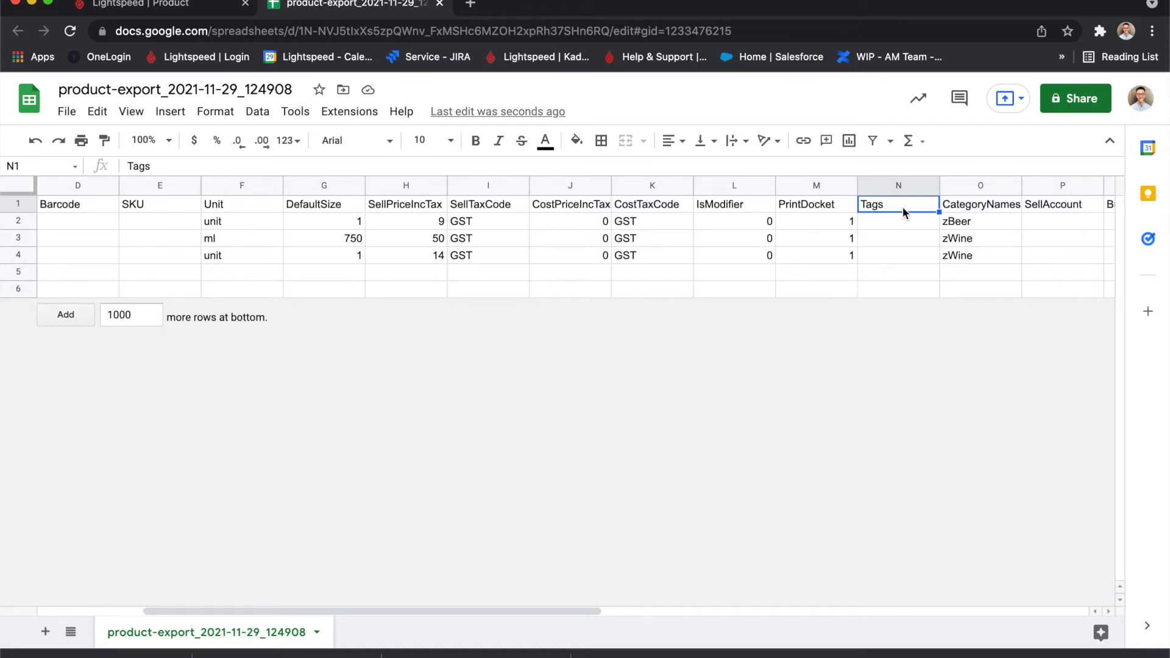
click(887, 220)
text(lager)
text(,)
text(beer)
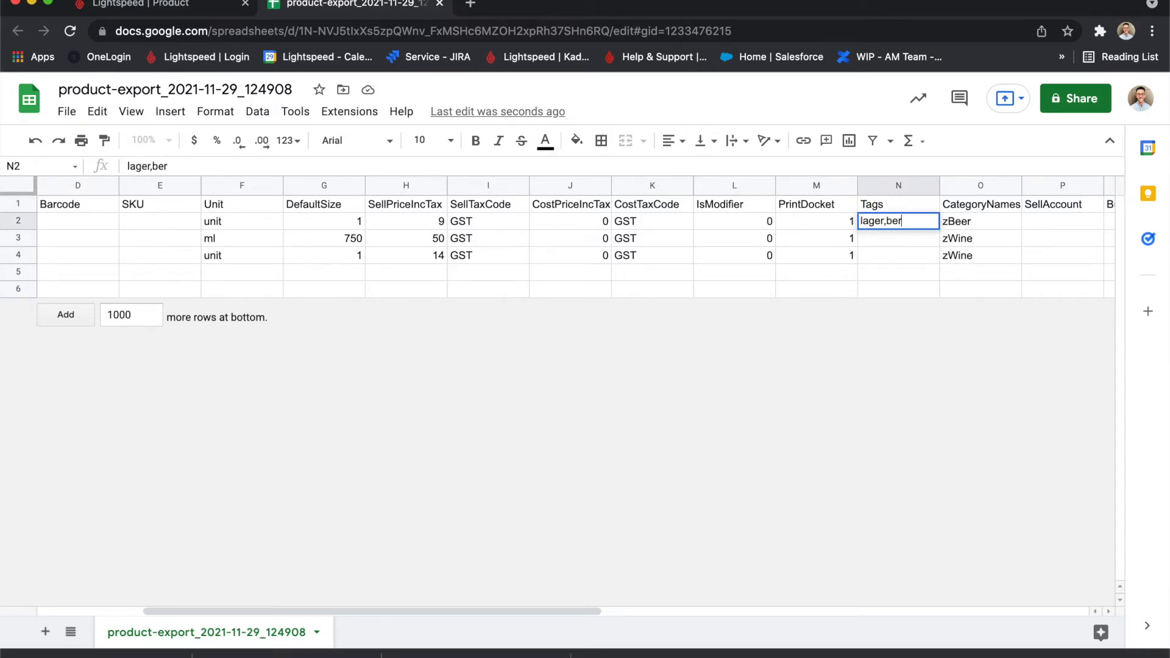
click(885, 255)
Enter the tag "redwine" for Malbec BTL and fill it down to Malbec Glass.
click(890, 239)
text(redwine)
click(891, 257)
click(903, 235)
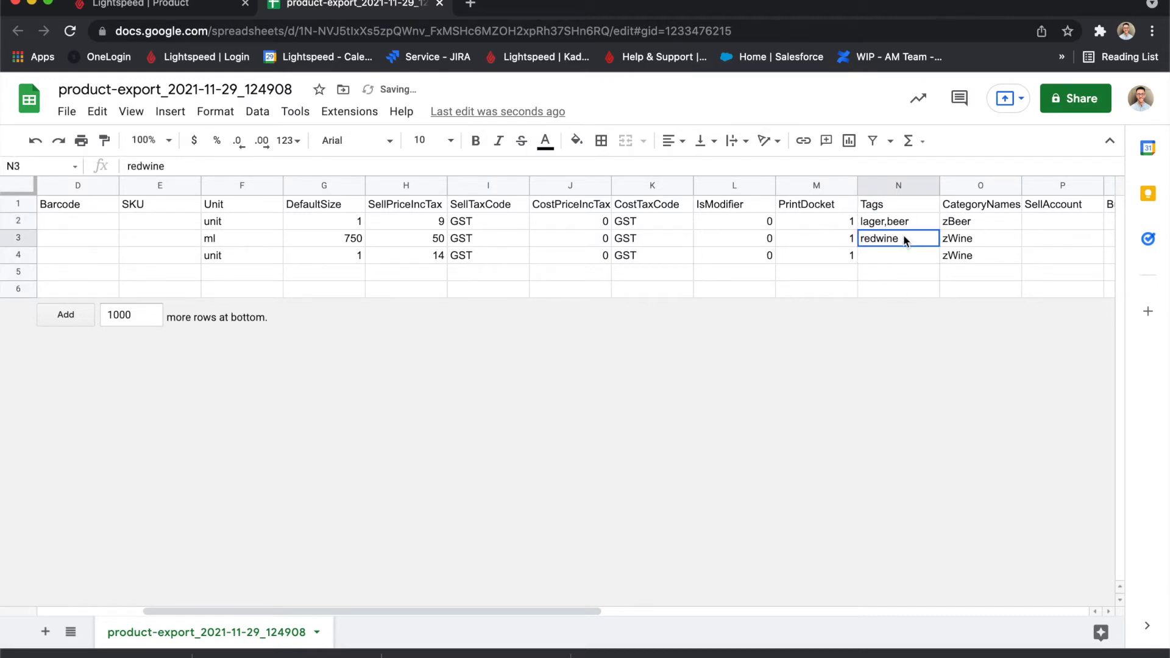
drag(938, 246, 933, 262)
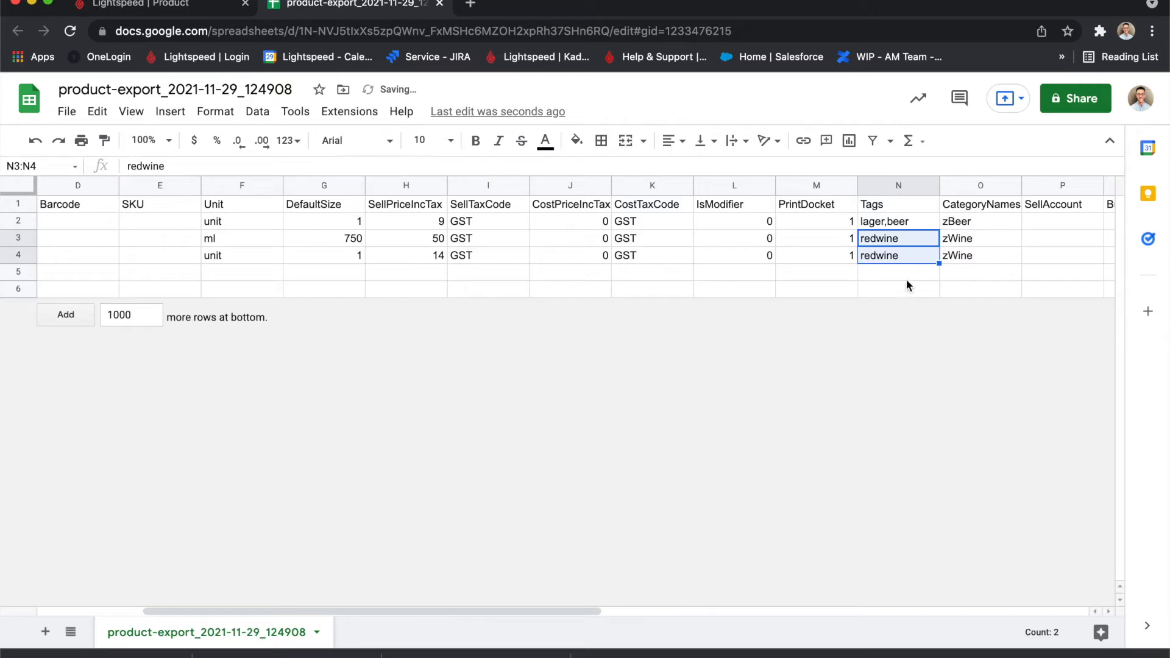
click(906, 276)
click(893, 235)
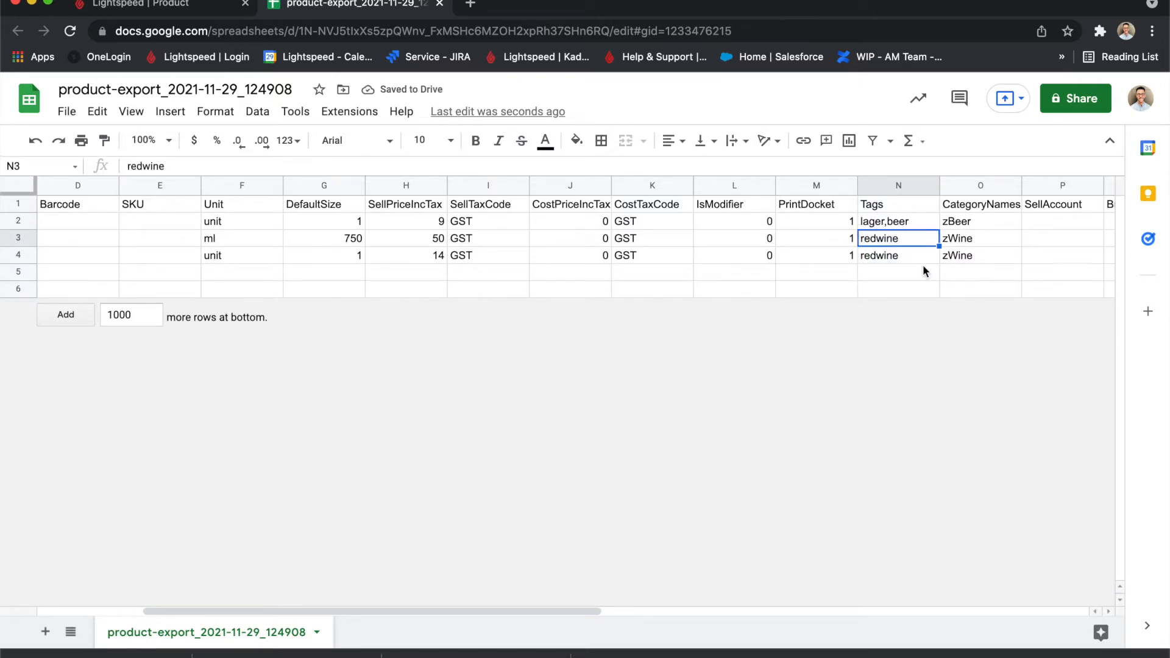
Examine the CategoryNames, SellAccount, BuyAccount and InventoryAccount columns, and compare them with Peroni BTL's Accounting settings in Back Office.
click(978, 205)
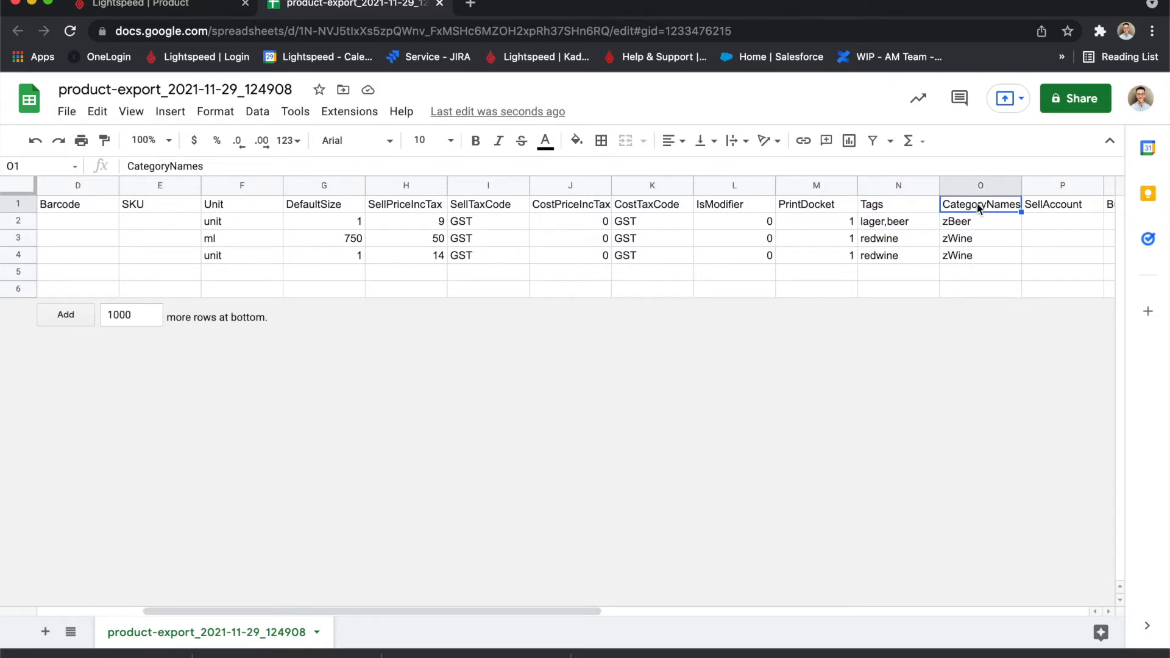
scroll(987, 262, right, 4)
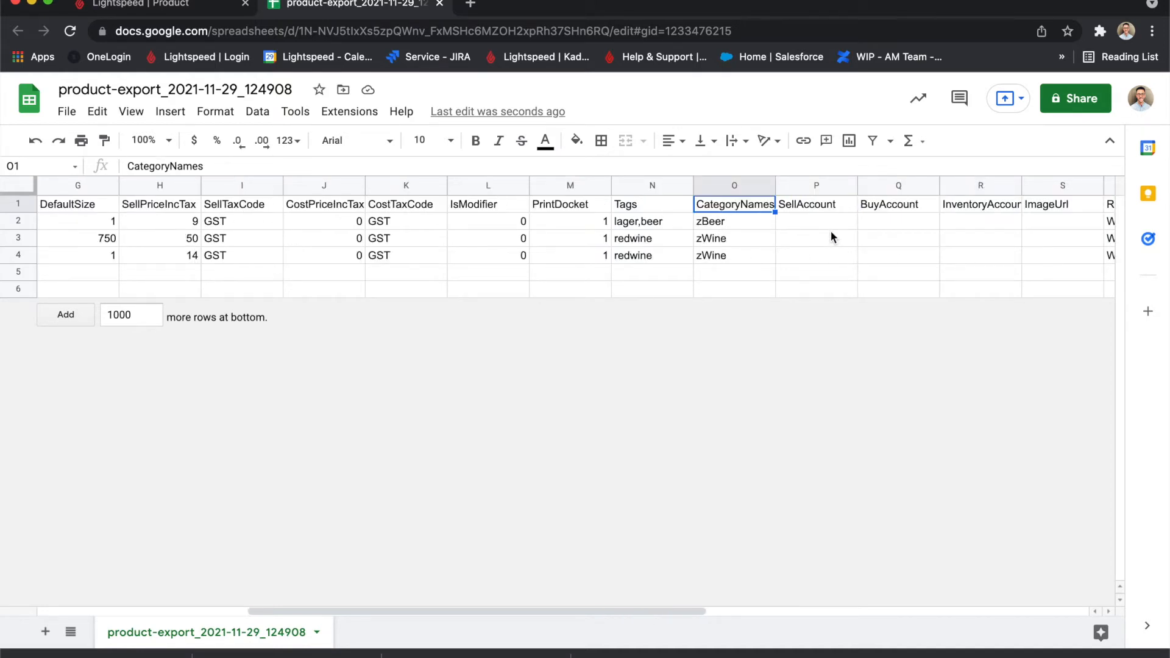
click(828, 204)
click(887, 207)
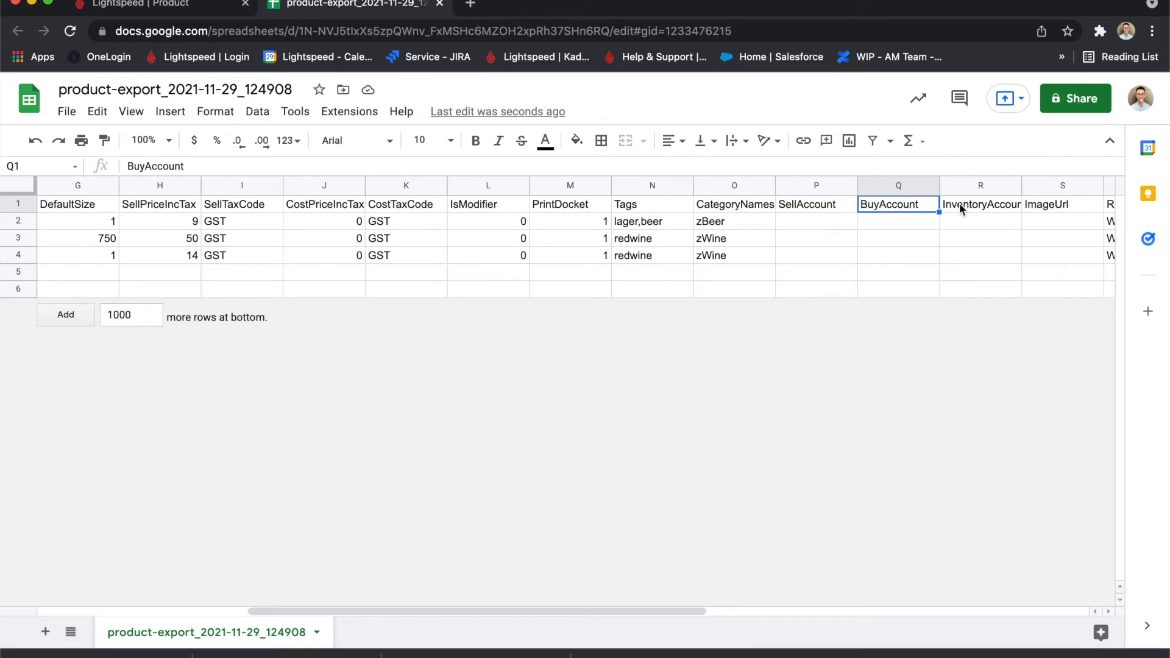
click(959, 204)
click(183, 5)
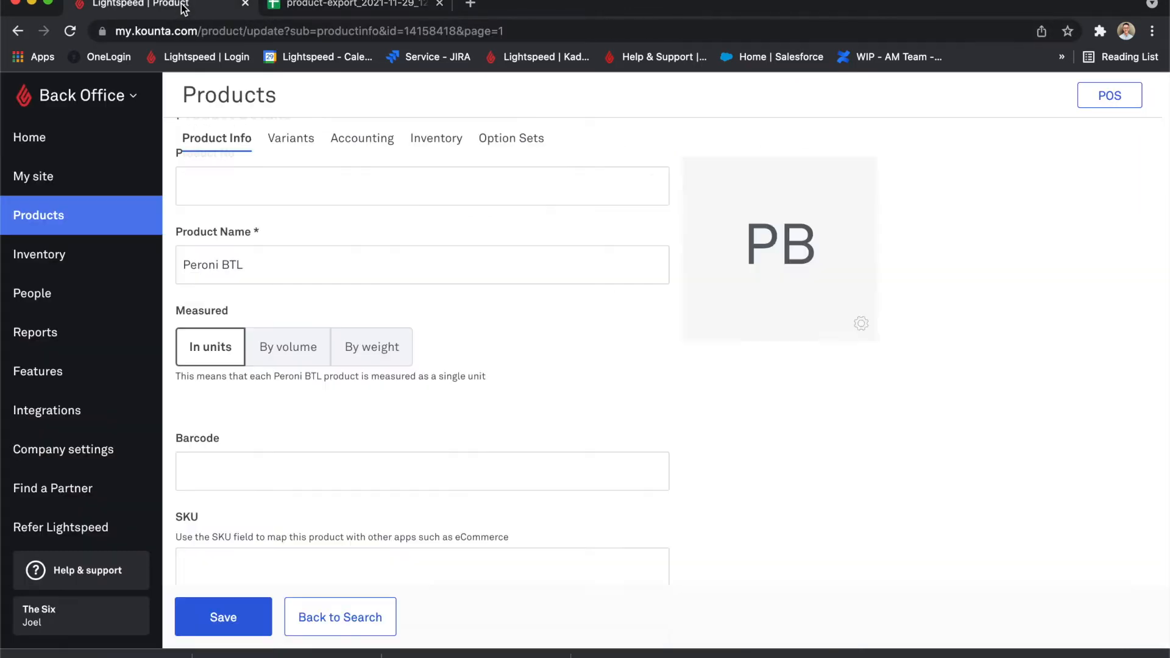
click(378, 144)
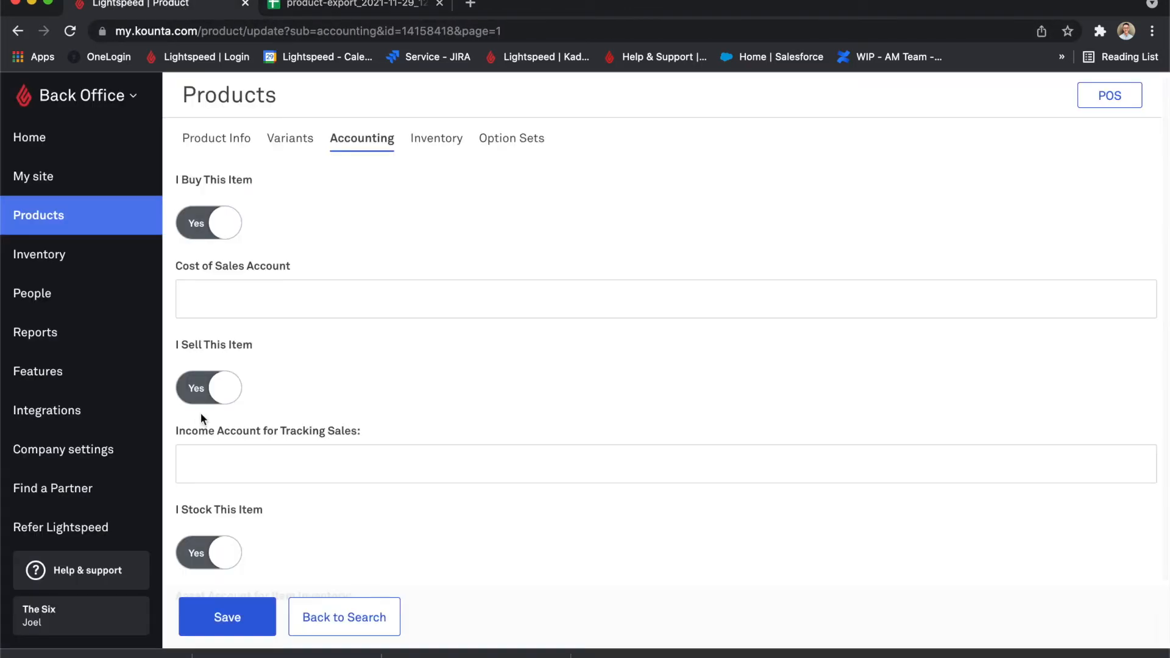
Switch to Google Sheets and set SellAccount to 1 for all three products.
click(330, 4)
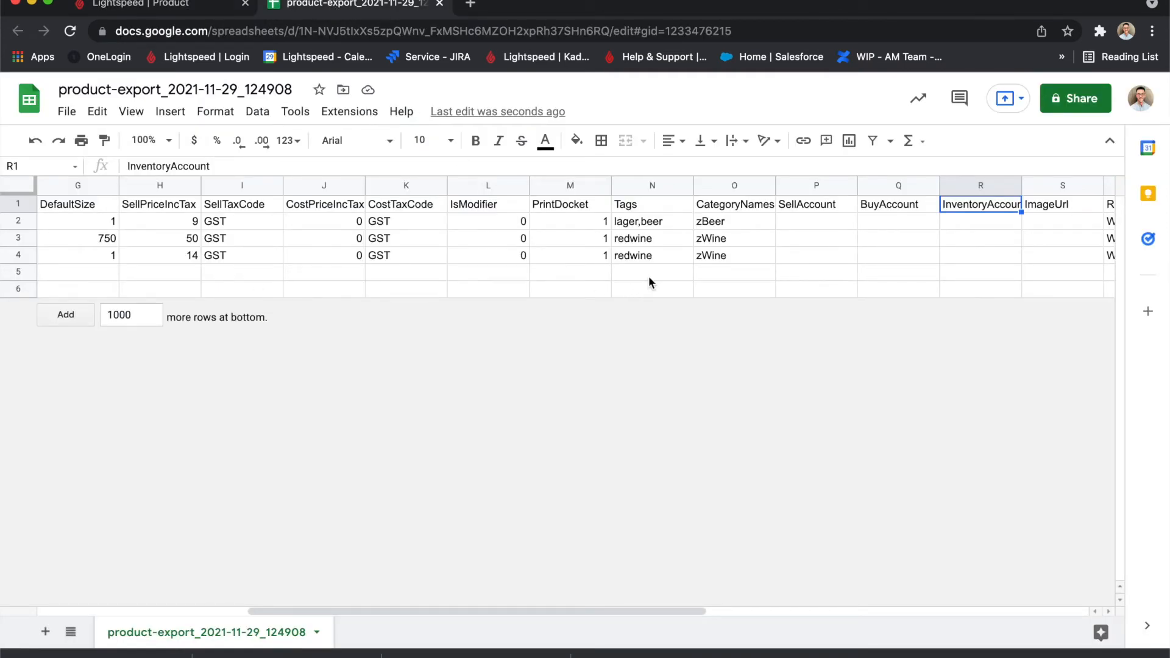
click(824, 223)
text(1)
key(Return)
text(1)
key(Return)
text(1)
key(Tab)
Set BuyAccount to 1 for Peroni BTL and Malbec BTL, and to 0 for Malbec Glass.
key(Up)
key(Up)
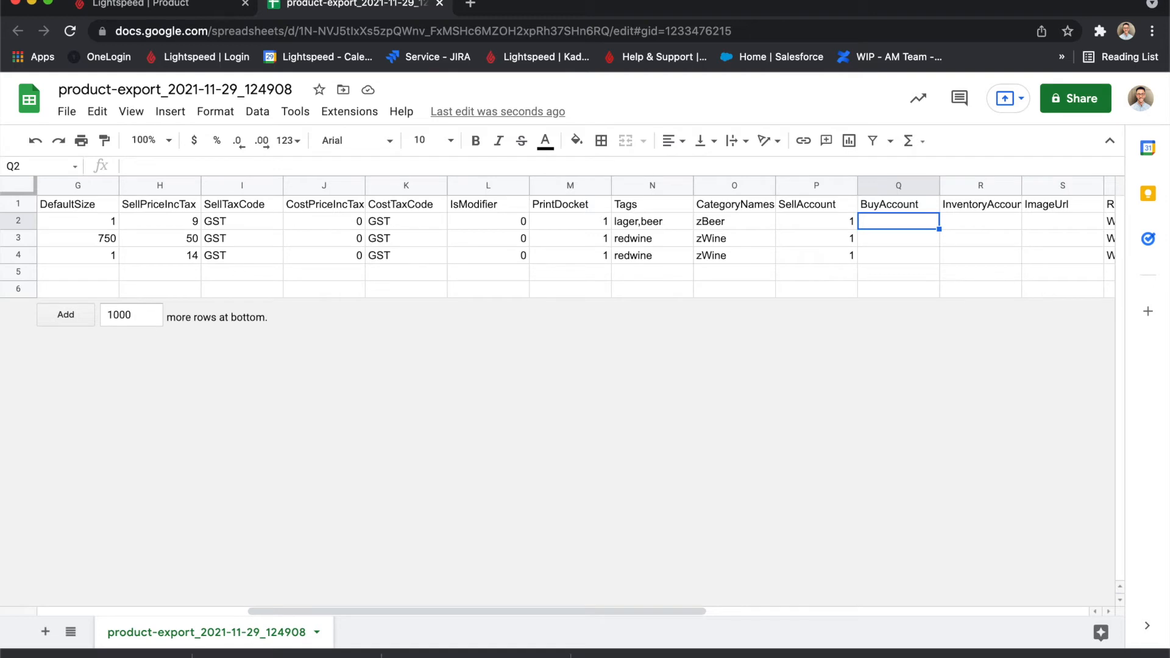
text(1)
key(Return)
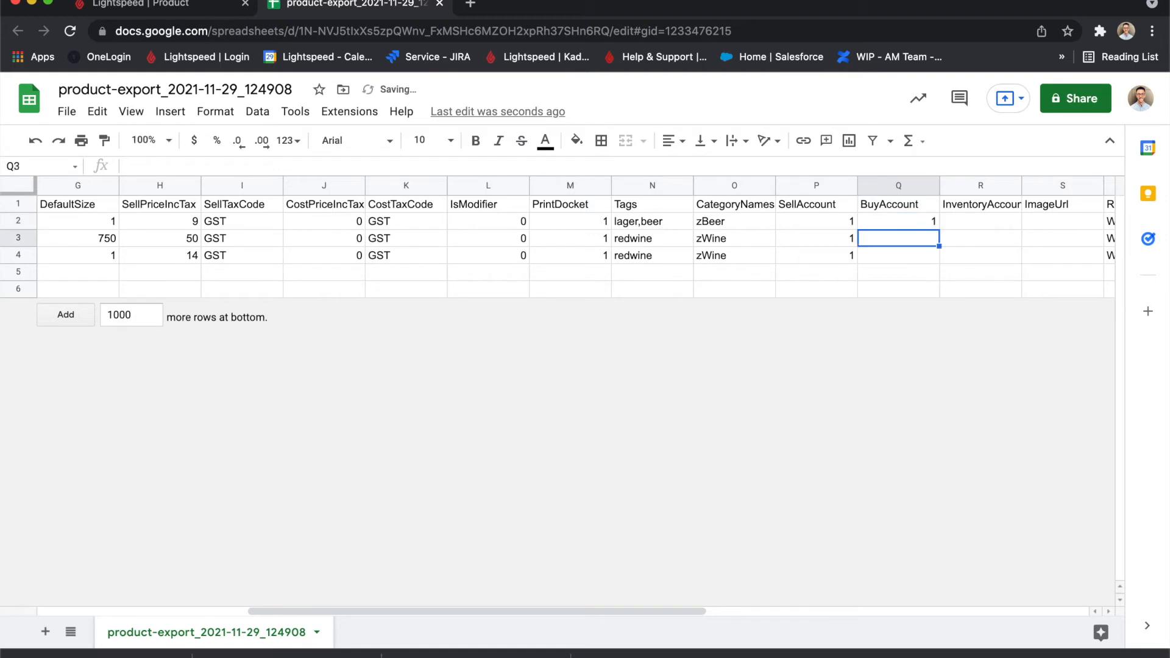
text(1)
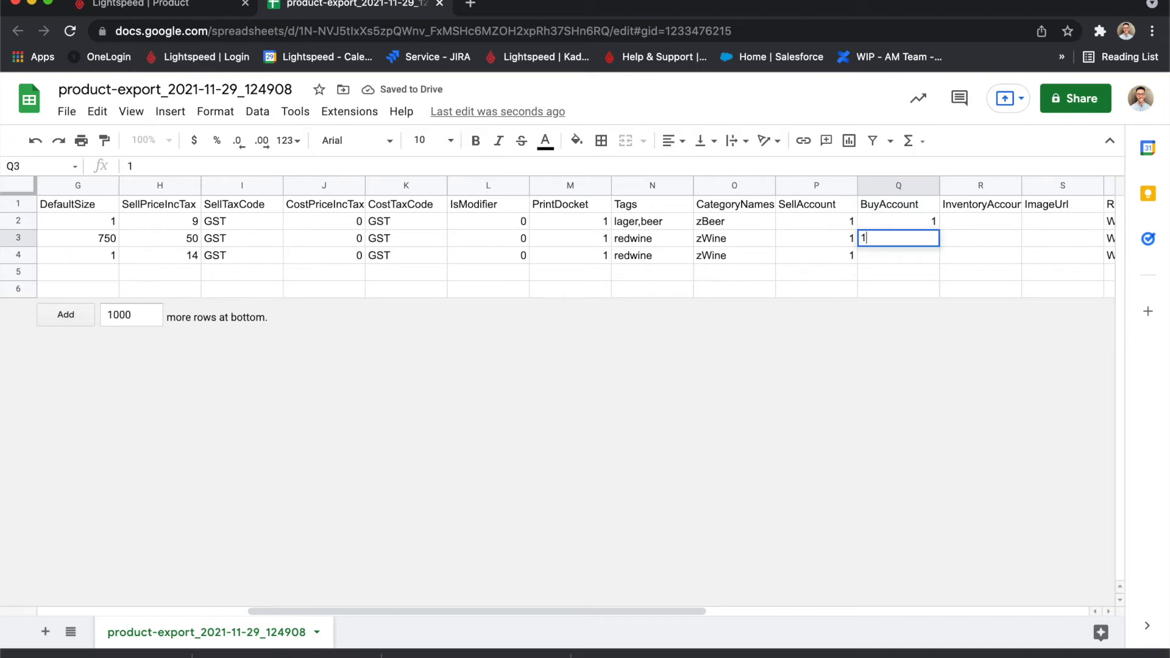
key(Return)
text(0)
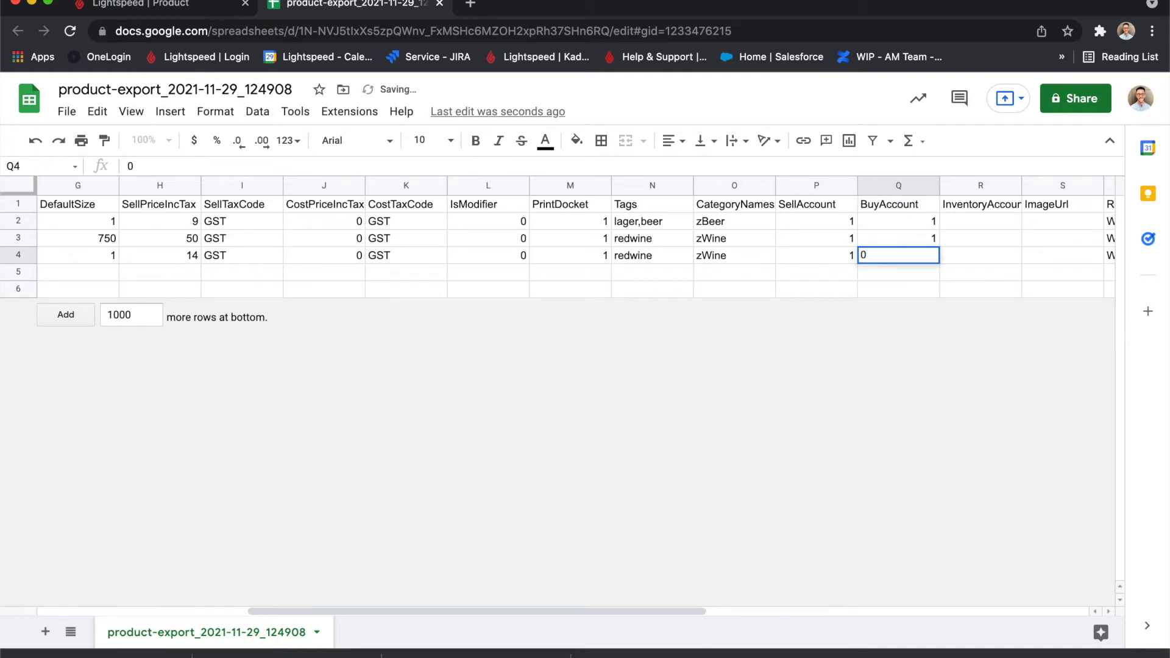
key(Up)
Set InventoryAccount to 1 for Peroni BTL and Malbec BTL, and to 0 for Malbec Glass.
key(Down)
key(Up)
key(Right)
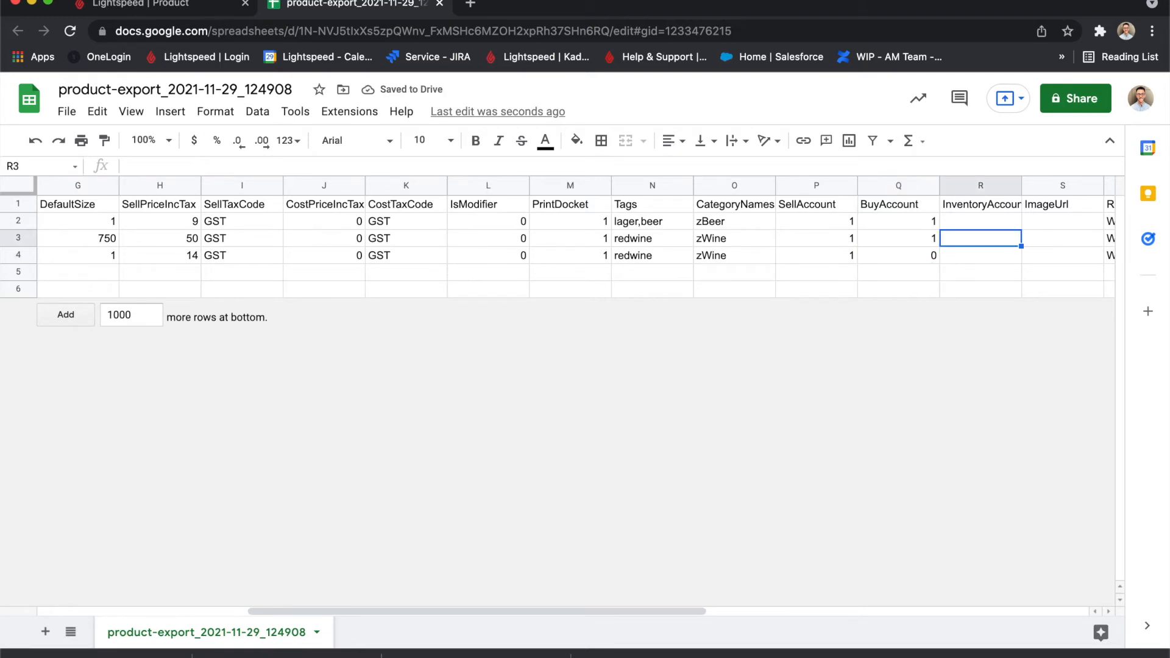
key(Up)
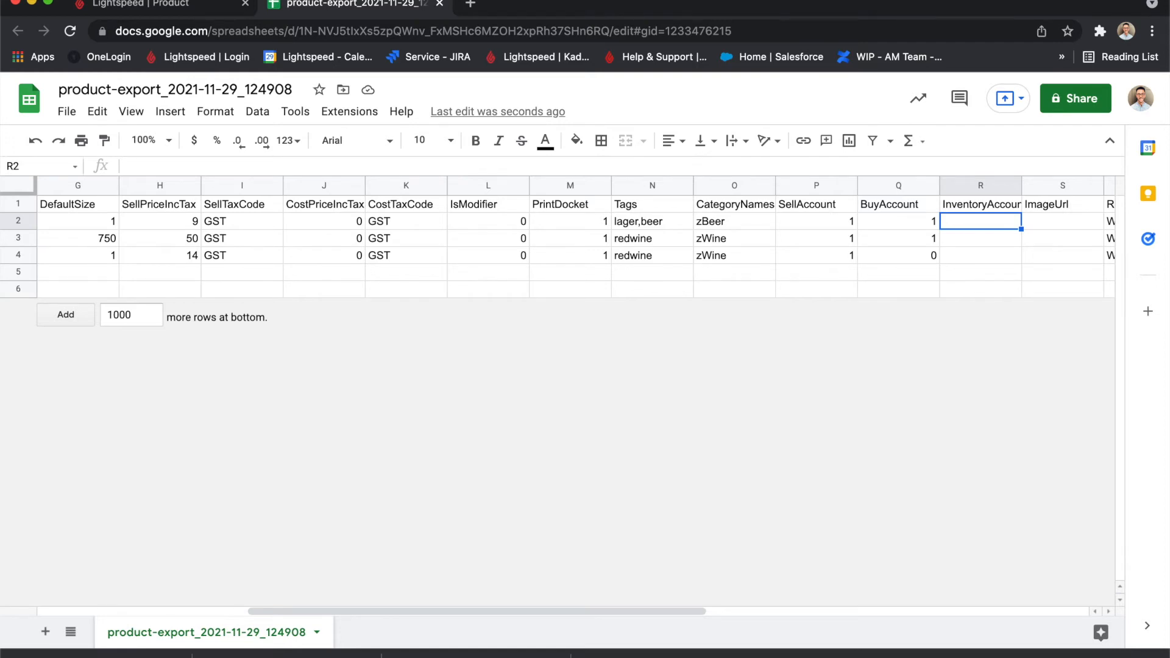
text(1)
key(Return)
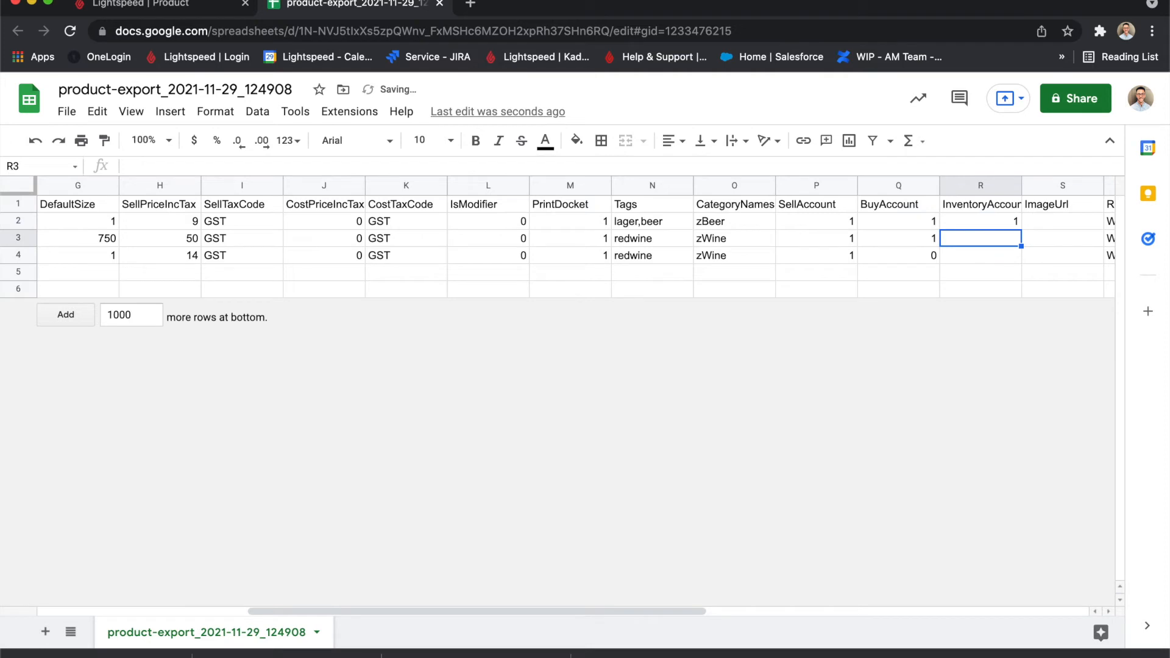
key(Up)
key(Down)
text(1)
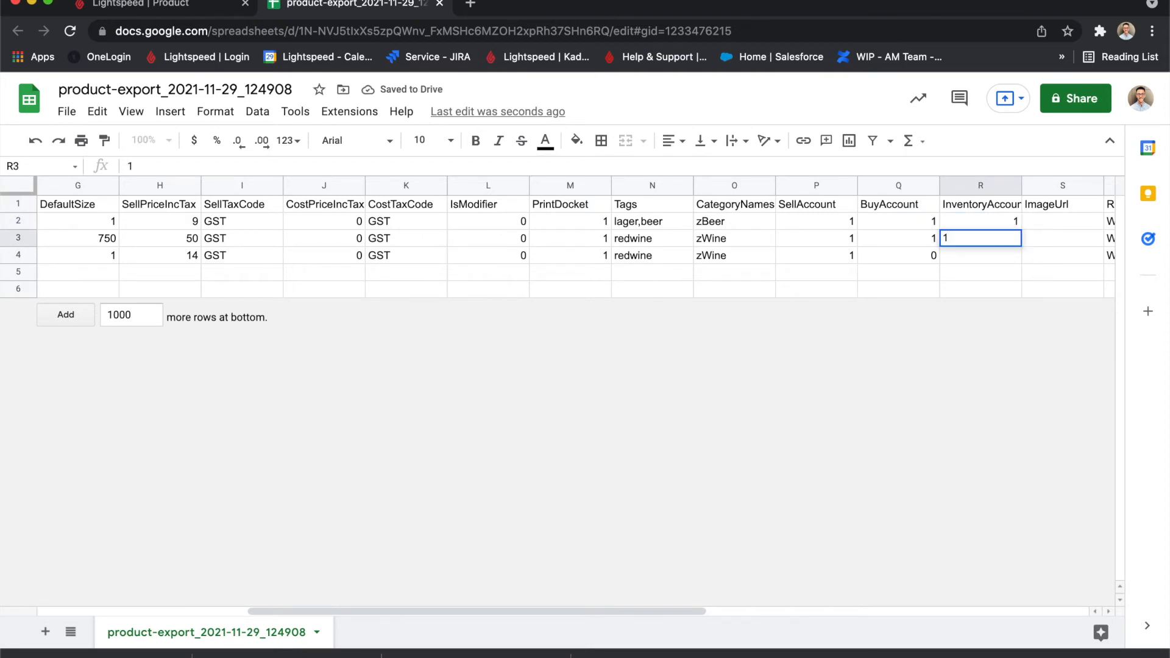
key(Return)
text(0)
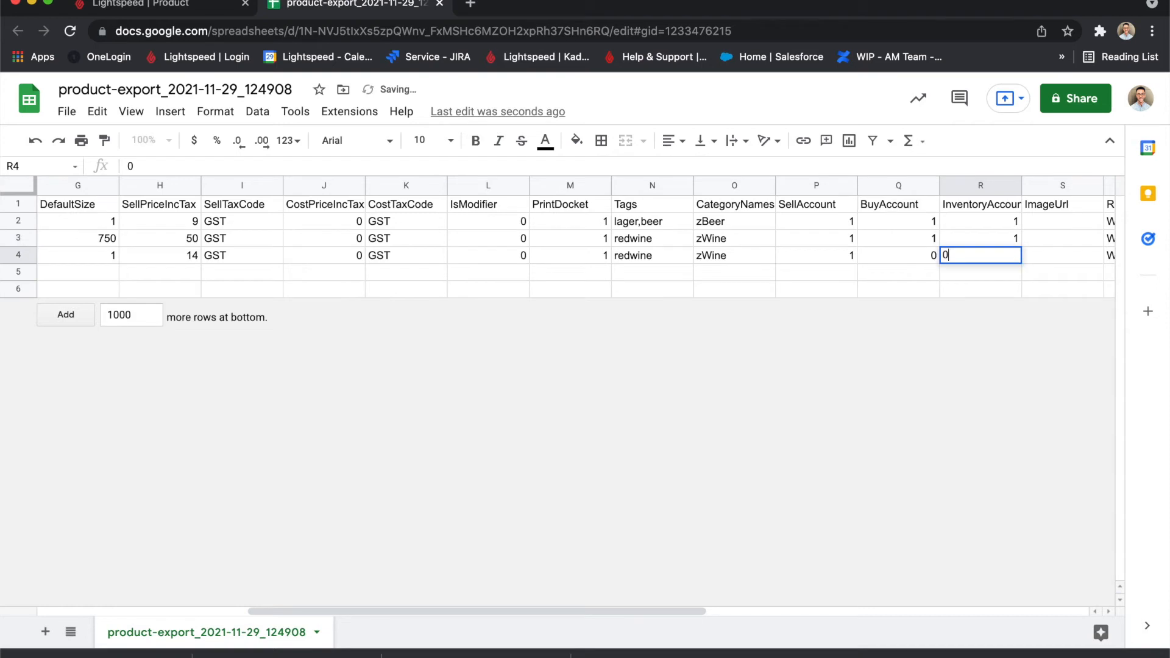
Examine the ImageUrl, ReportingGroup, FriendlyName, ShowOnline and OnlineDescription columns.
key(Up)
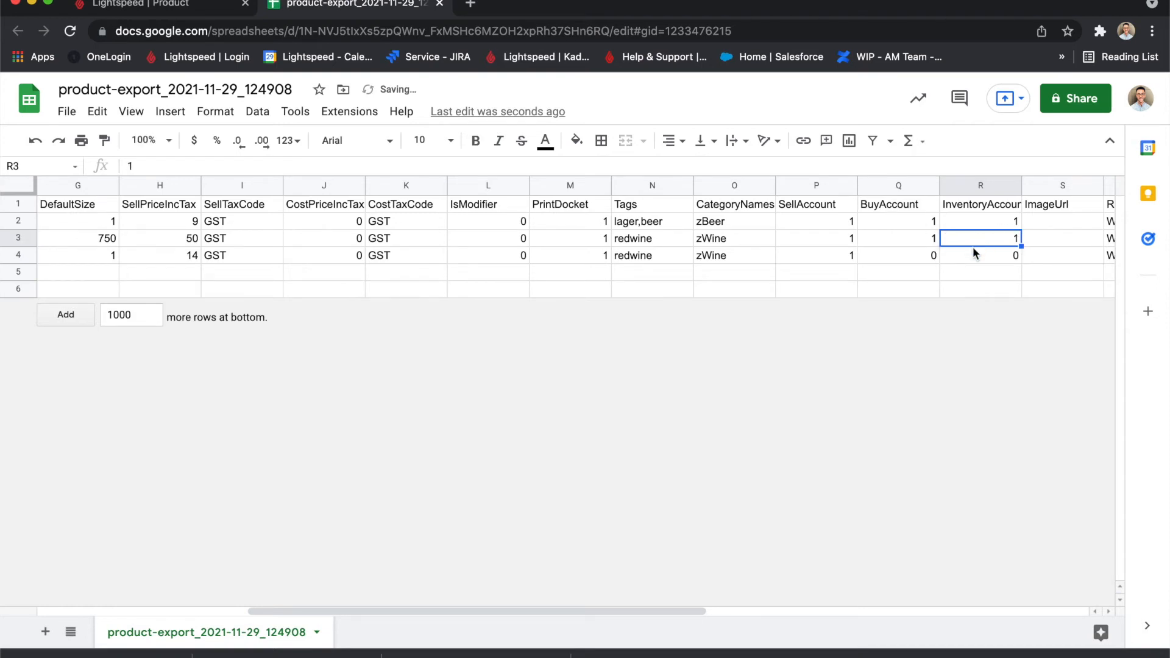
key(Right)
key(Up)
key(Up)
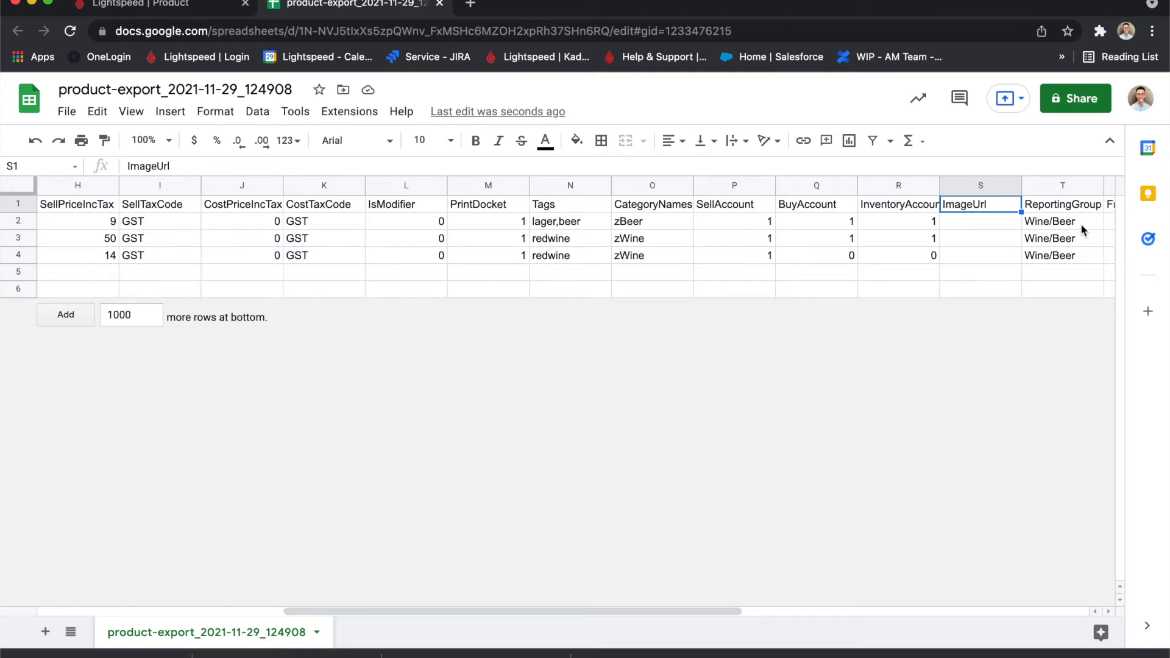
key(Tab)
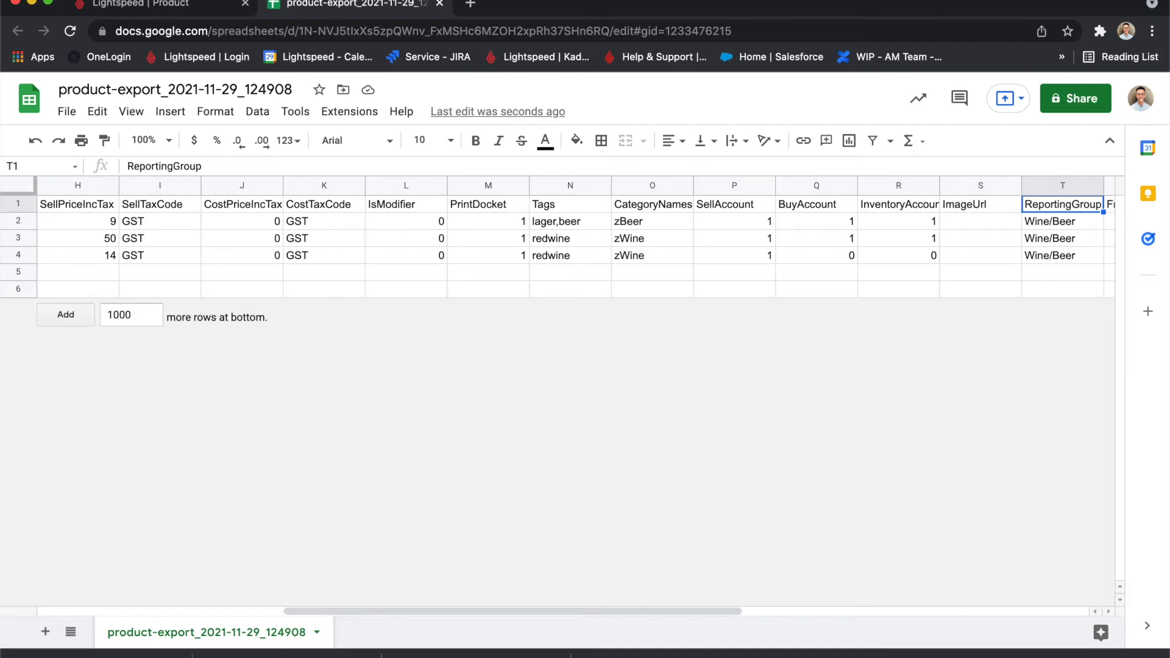
key(Tab)
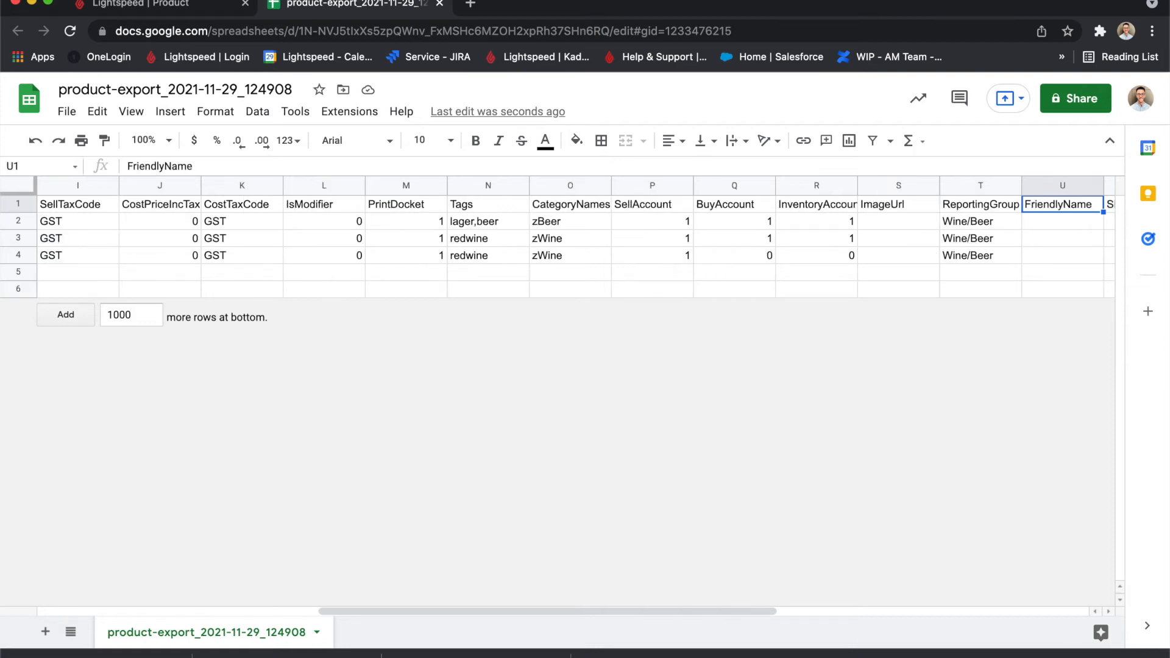
key(Tab)
key(Tab)
key(shift+Tab)
key(shift+Tab)
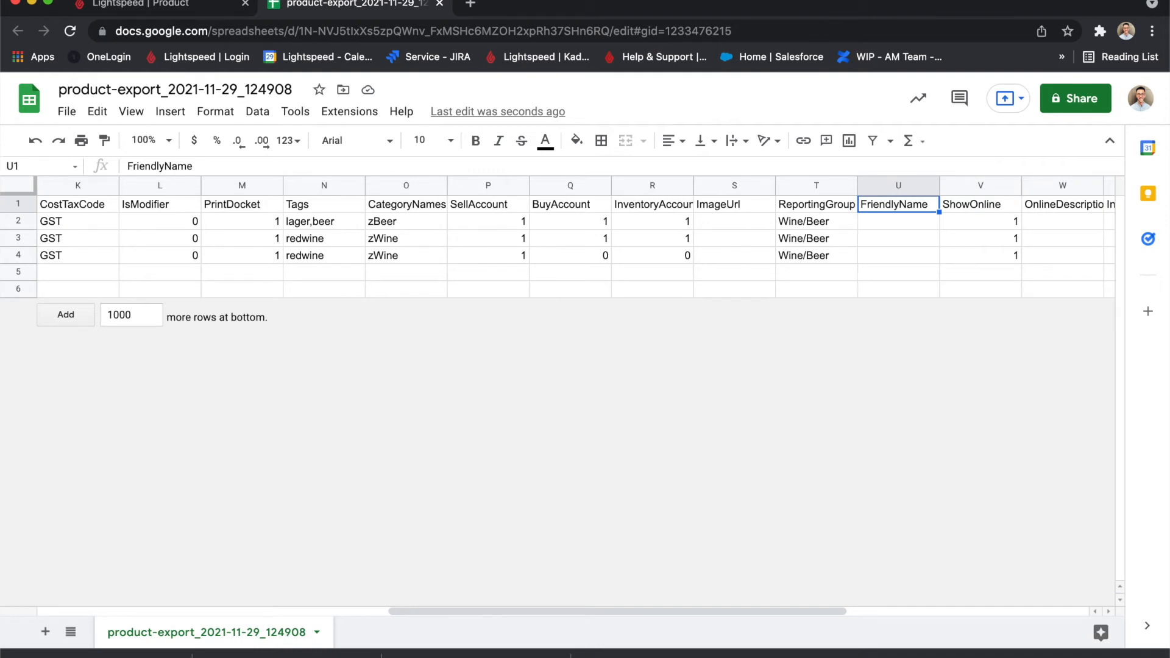
click(980, 204)
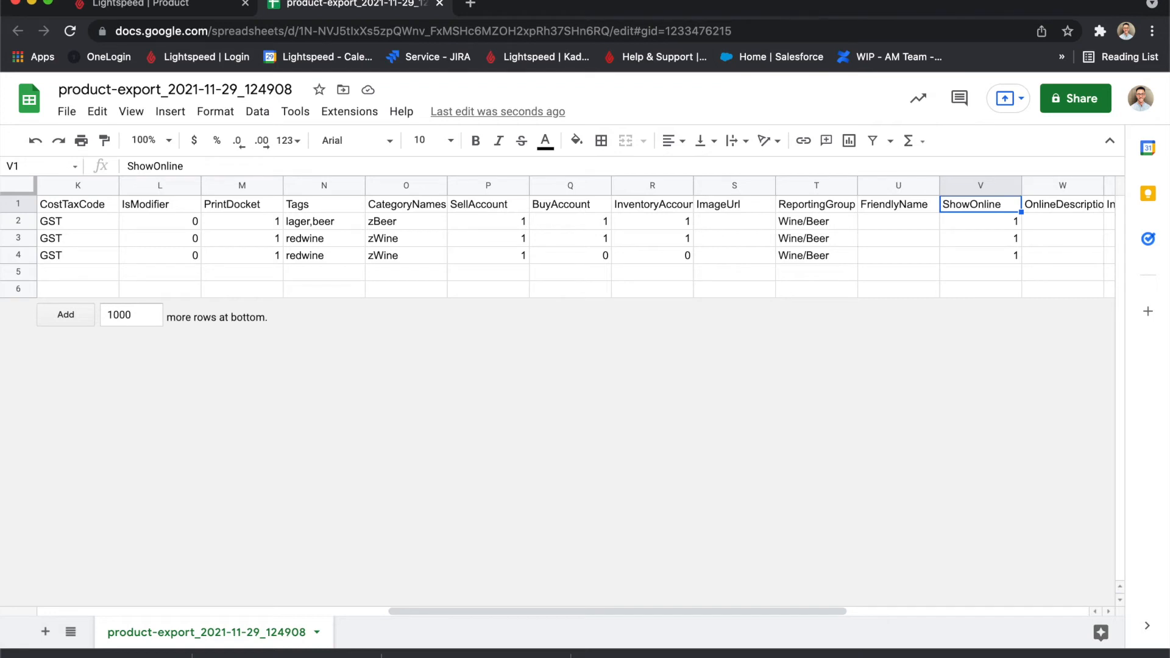
click(1061, 204)
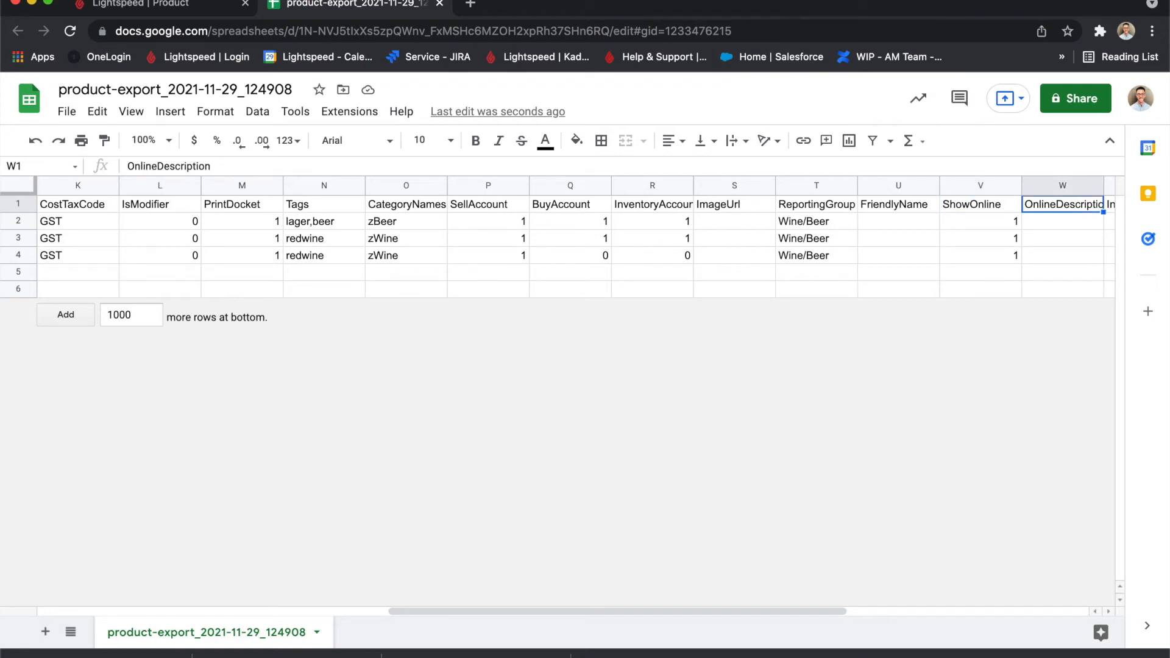
Enter "Lager, crisp and clean" as the OnlineDescription for Peroni BTL.
key(Right)
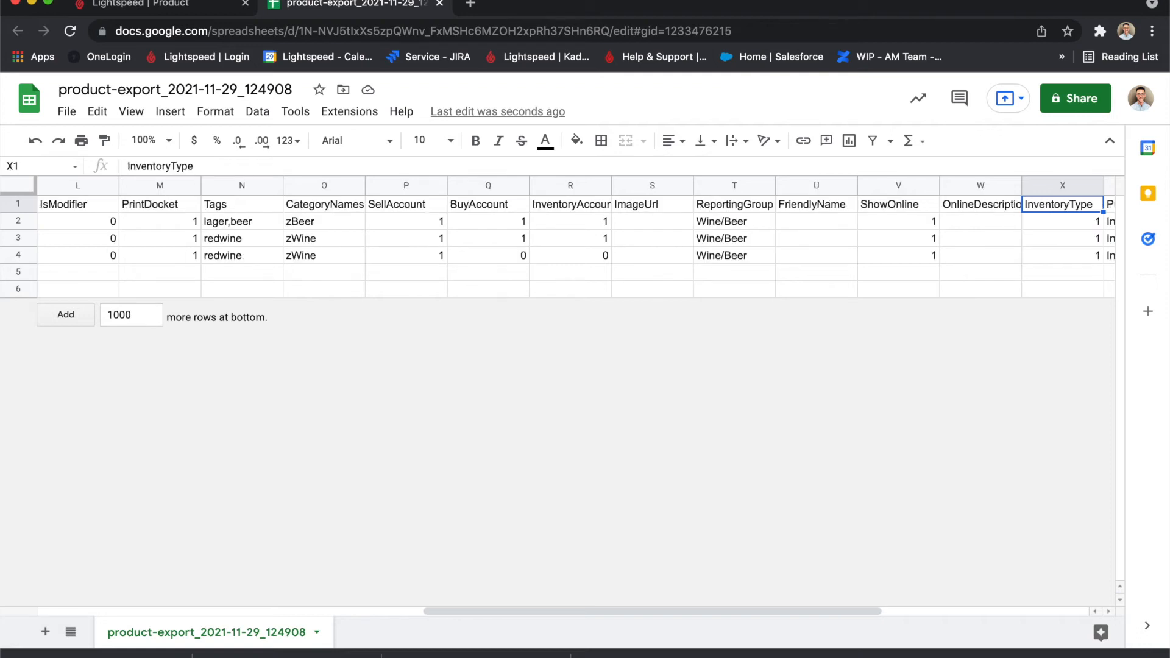
key(Down)
key(Left)
text(Lager)
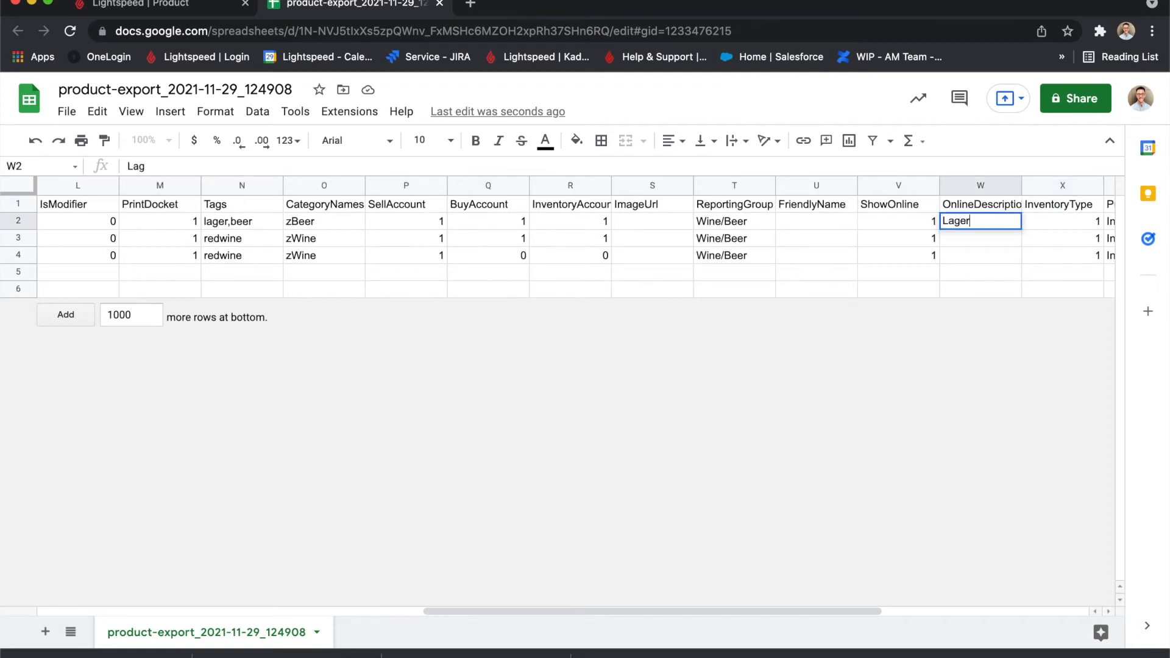
text(, crisp and clean)
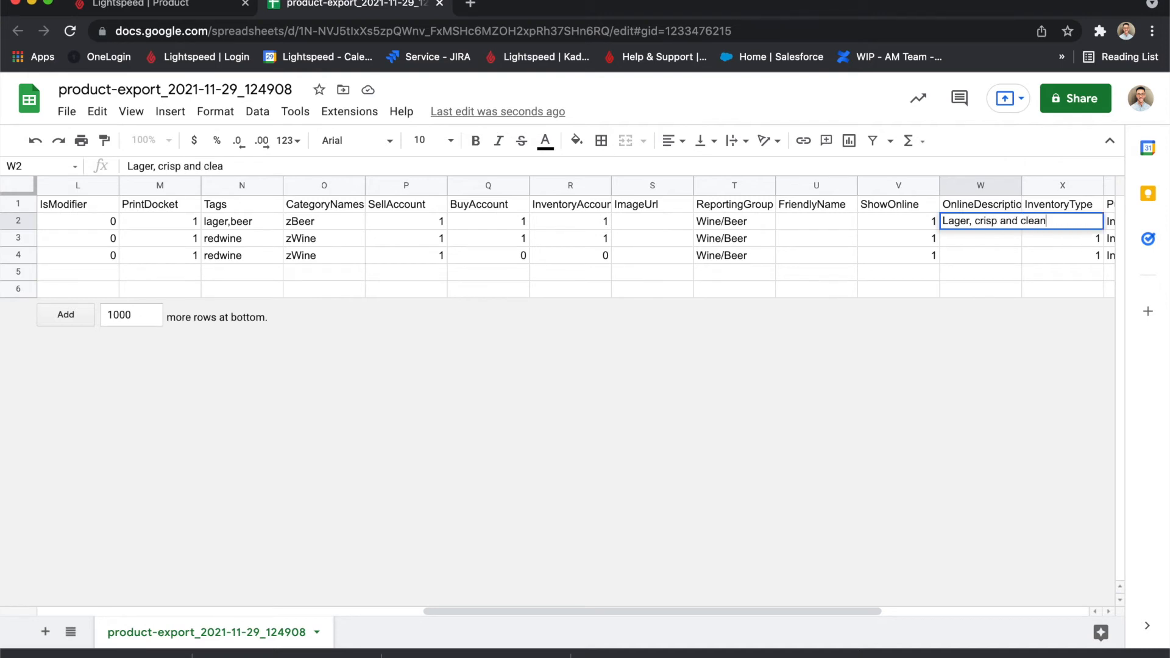
click(1004, 290)
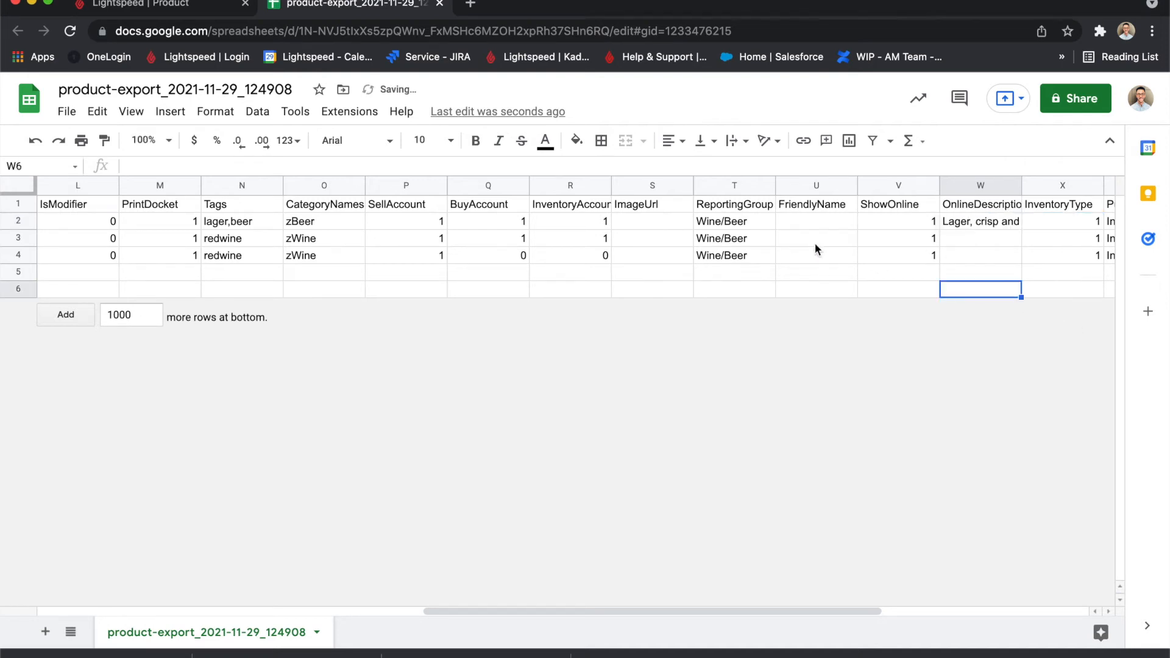
Examine the OnlineDescription, InventoryType and PurchaseFormat values of the three products.
click(973, 220)
click(987, 256)
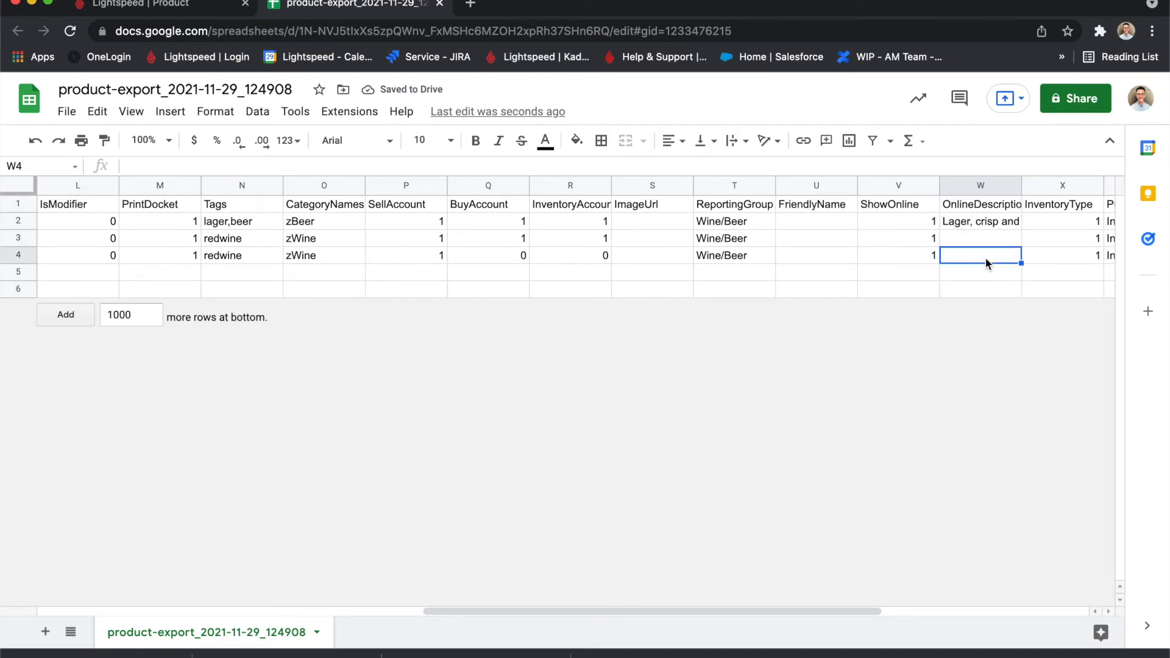
key(Right)
key(Right)
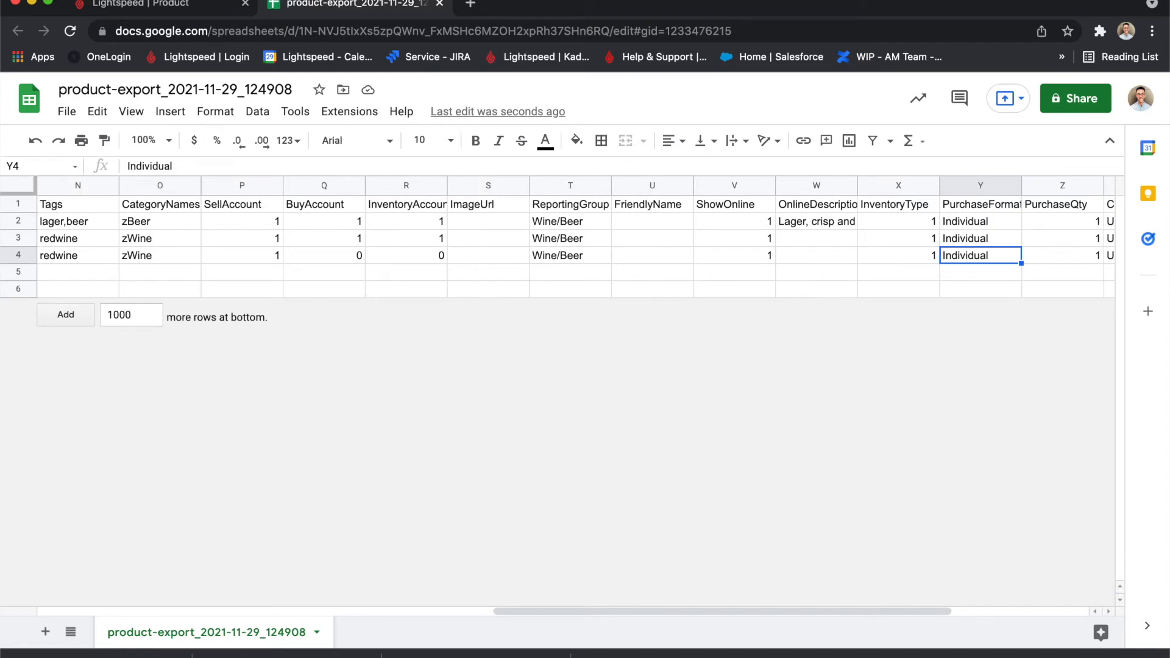
click(988, 202)
click(973, 222)
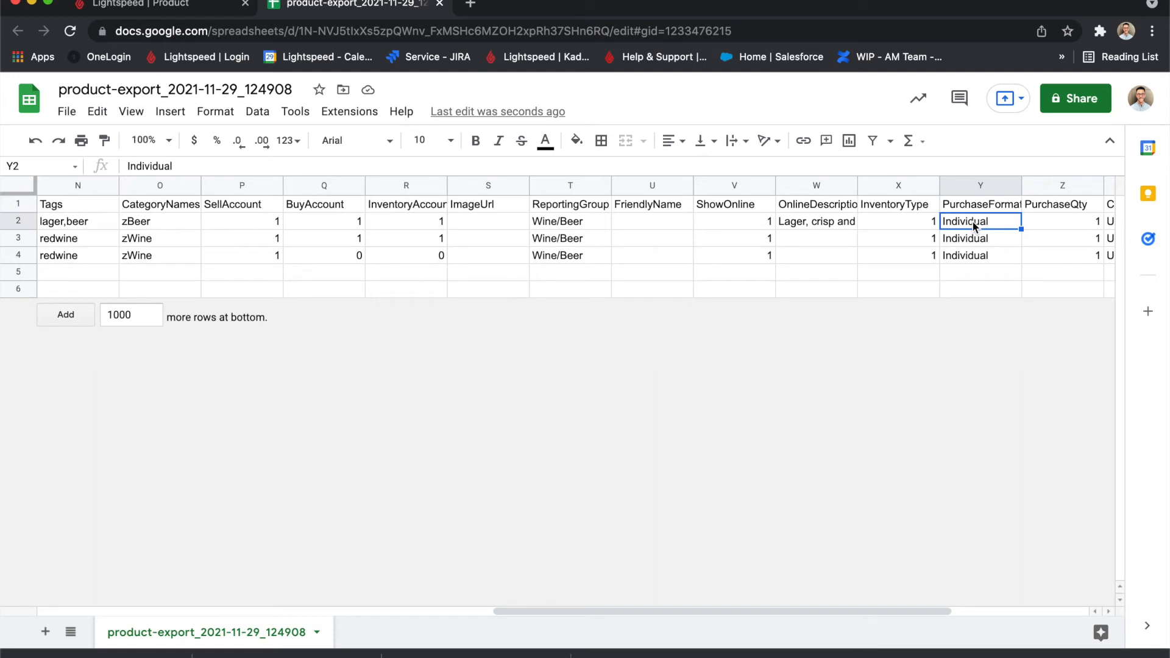
key(Down)
key(Up)
key(Down)
key(Down)
key(Up)
key(Down)
key(Down)
key(Down)
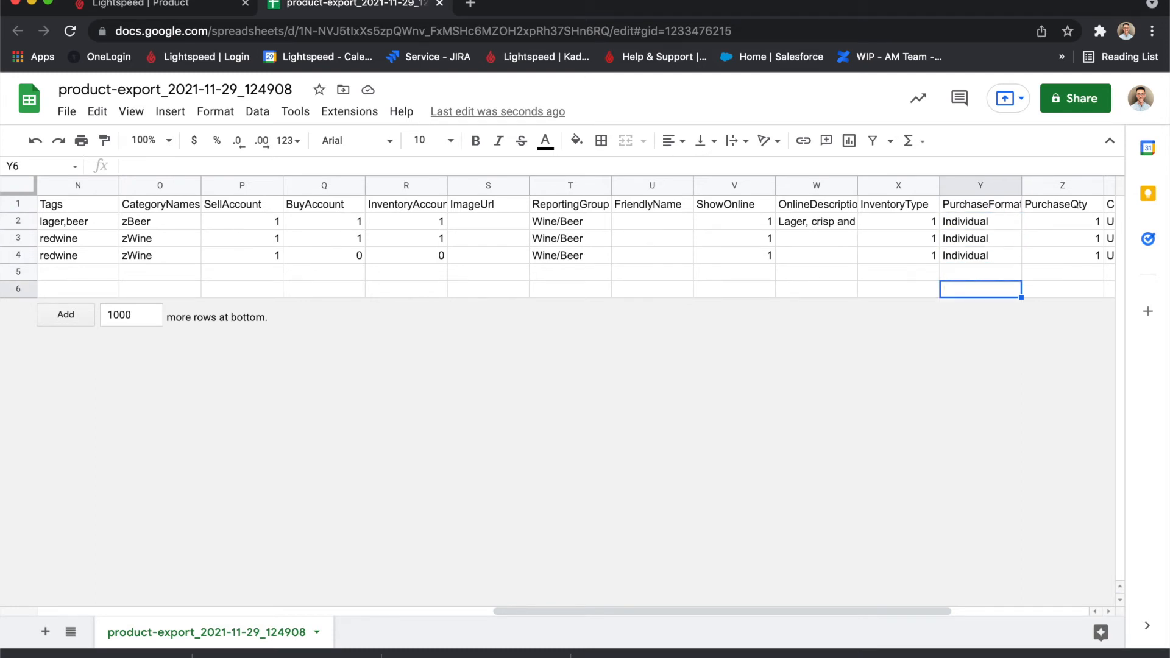
key(Up)
key(Up)
key(Up)
key(Up)
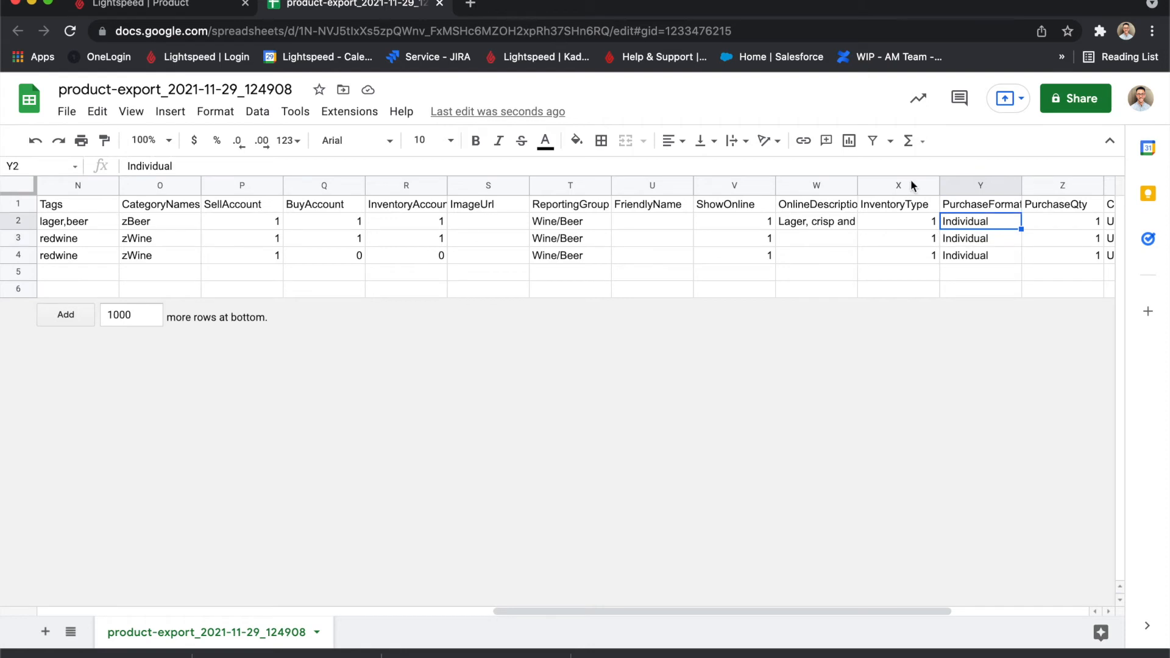
Switch to Back Office to view Peroni BTL's Inventory settings and compare them with InventoryType and PurchaseFormat in Google Sheets.
click(199, 5)
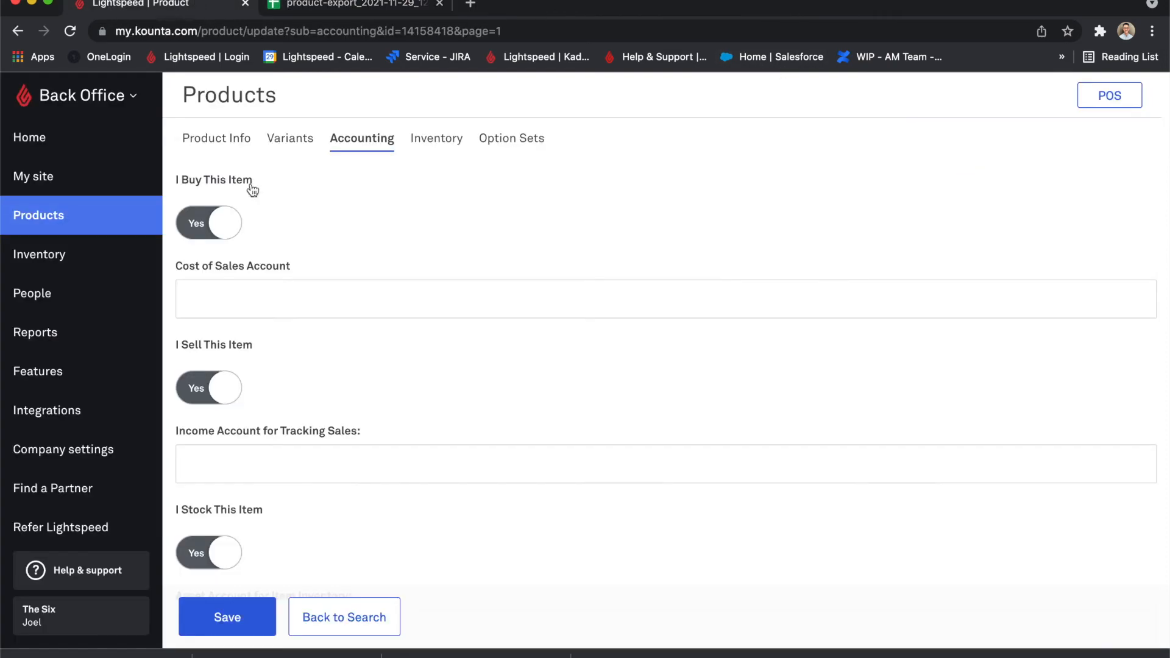
click(217, 138)
click(437, 140)
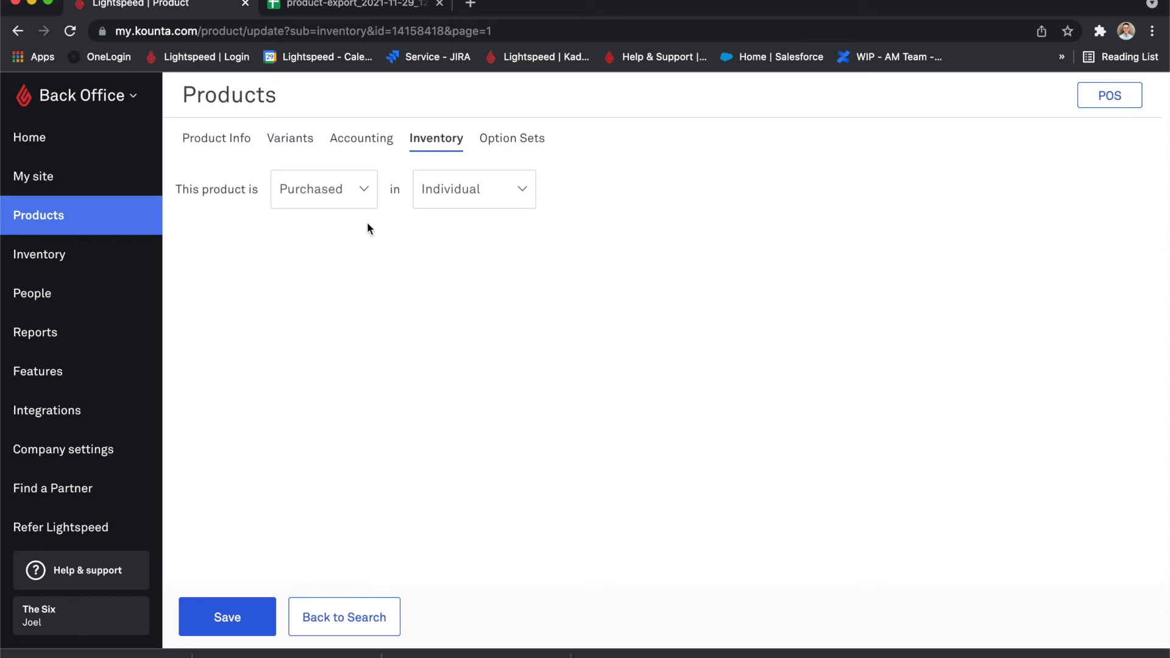
click(377, 6)
drag(929, 220, 929, 242)
click(978, 222)
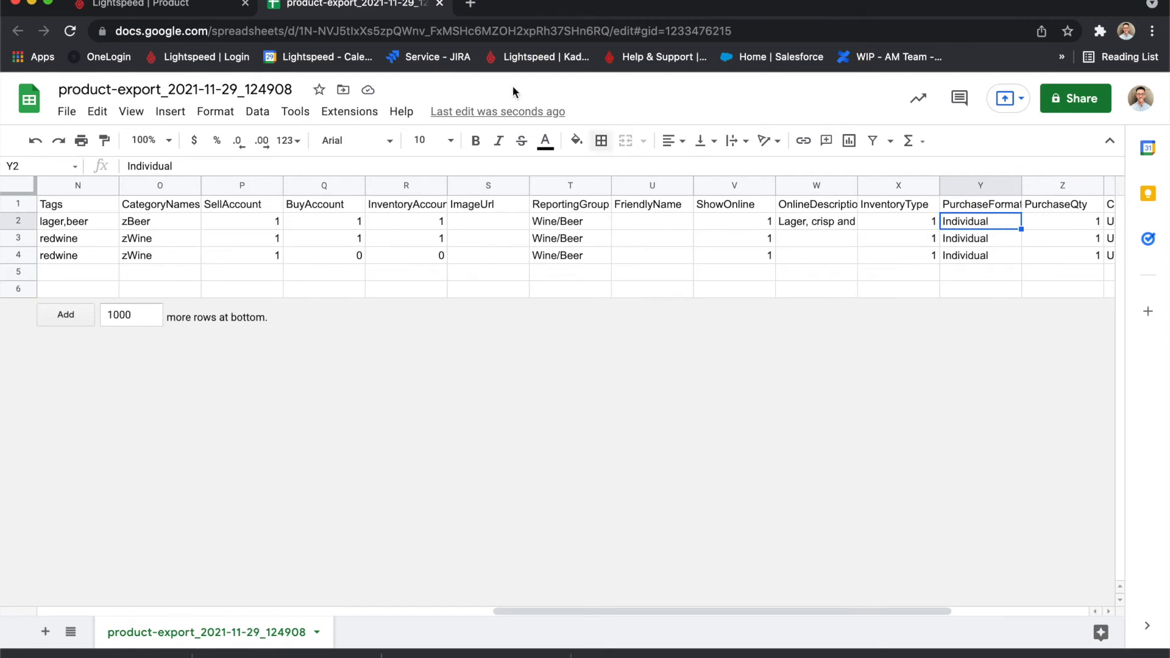
Switch to Back Office and set Peroni BTL as purchased in Cartons of quantity 24.
click(204, 13)
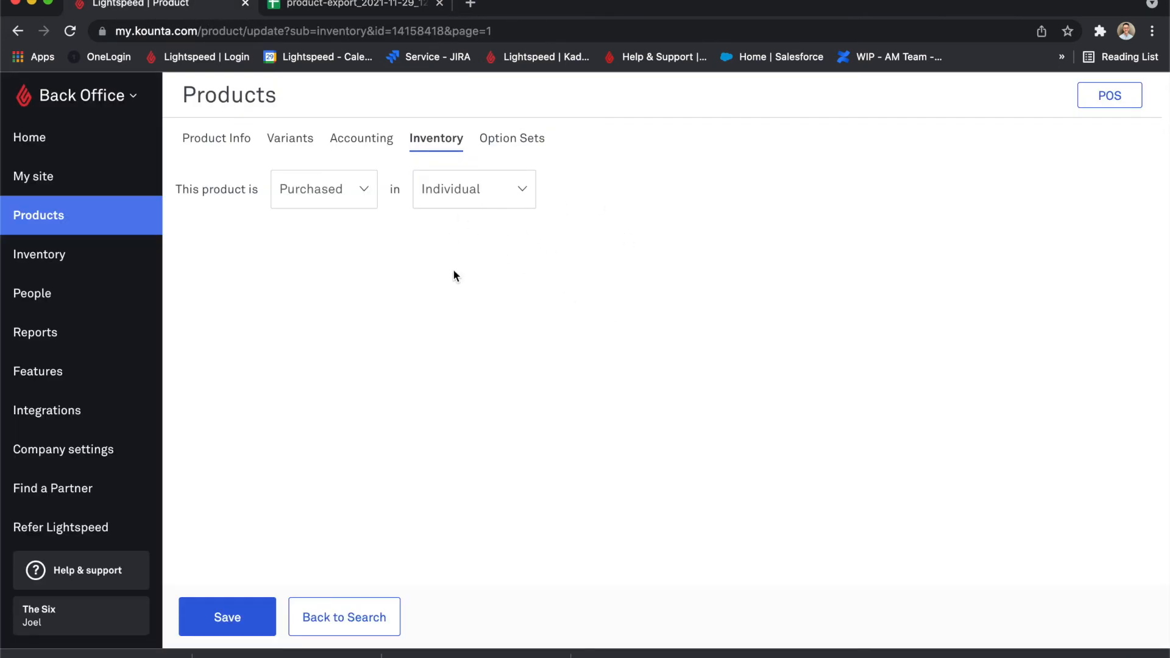
click(487, 204)
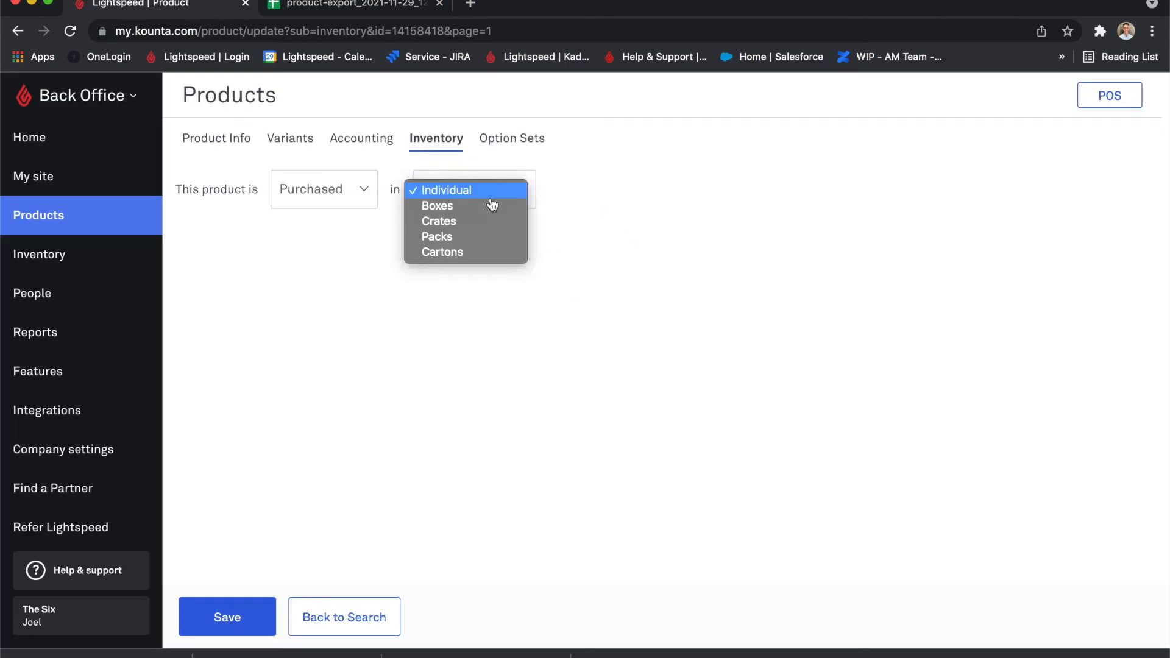
click(448, 252)
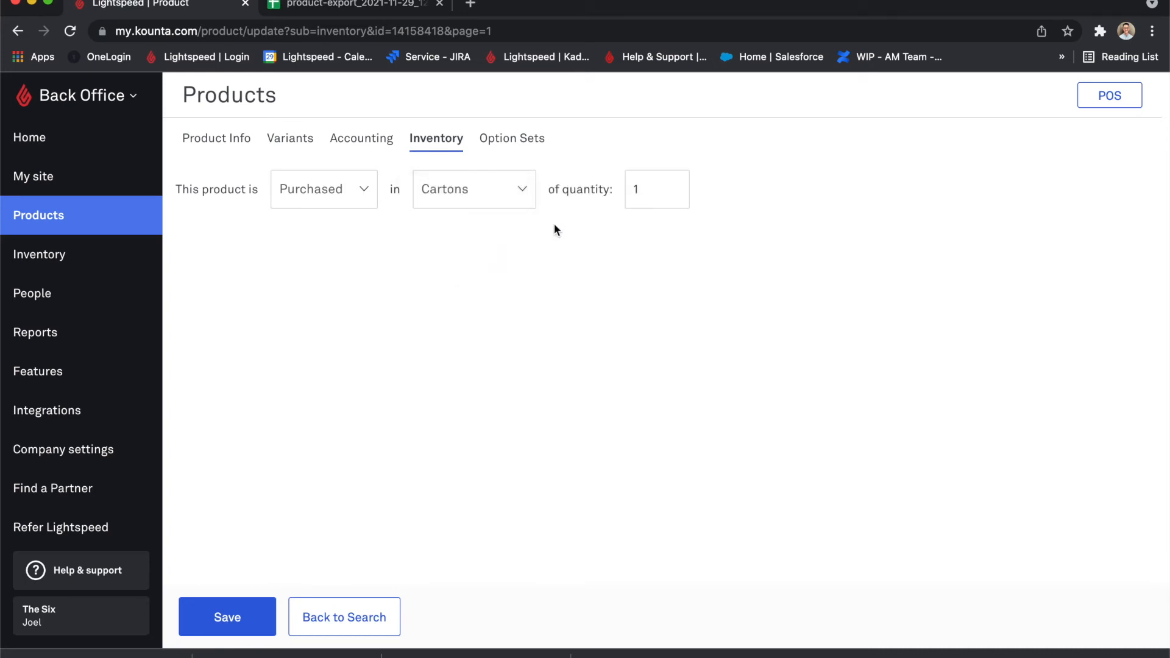
click(660, 193)
key(BackSpace)
text(24)
click(597, 254)
Switch to Google Sheets and set Peroni BTL's PurchaseFormat to Cartons and PurchaseQty to 24.
click(382, 5)
text(Cartons)
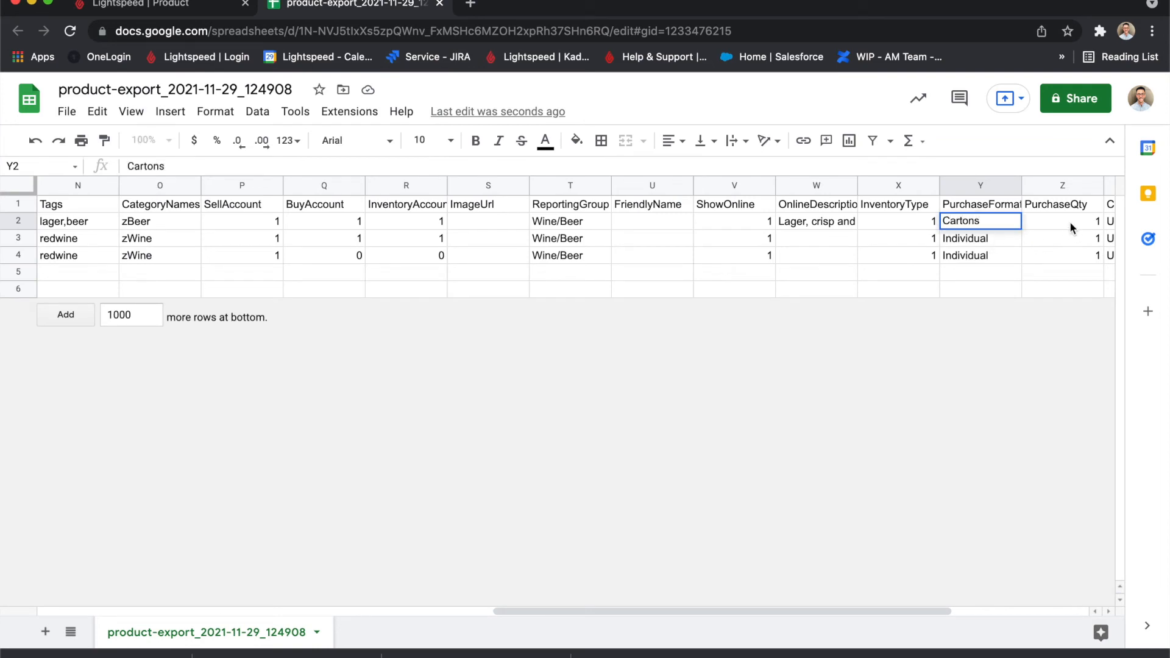
click(1070, 224)
text(24)
click(987, 242)
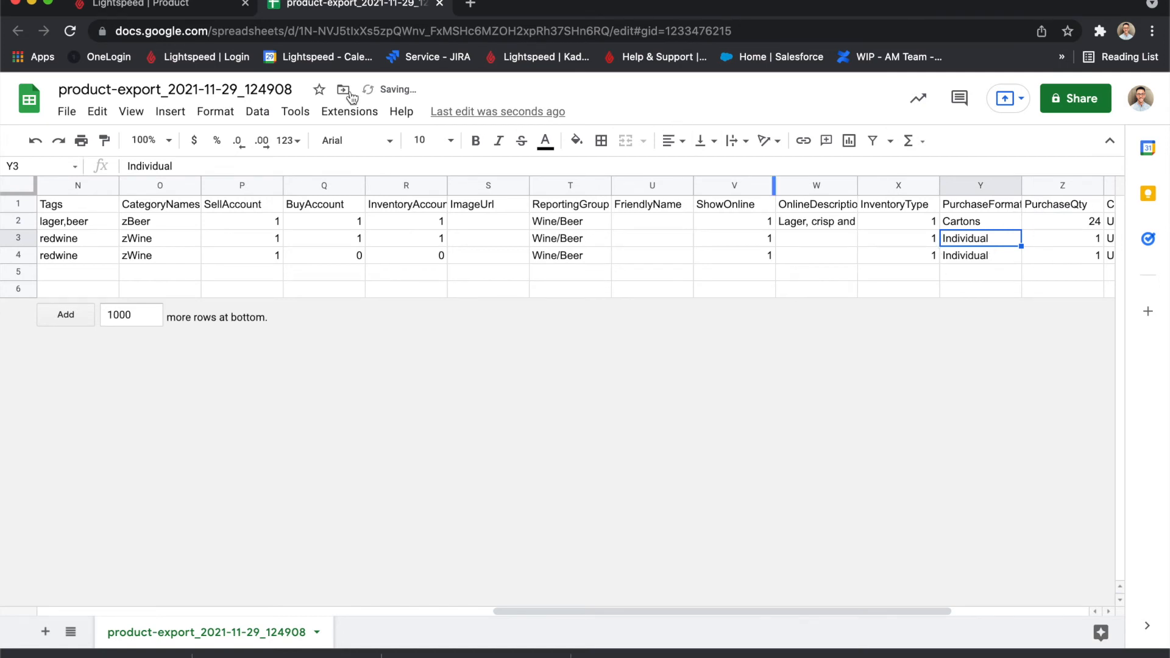
Recheck Peroni BTL's Inventory settings in Back Office, then return to Google Sheets and set Malbec Glass's InventoryType to 0.
click(201, 7)
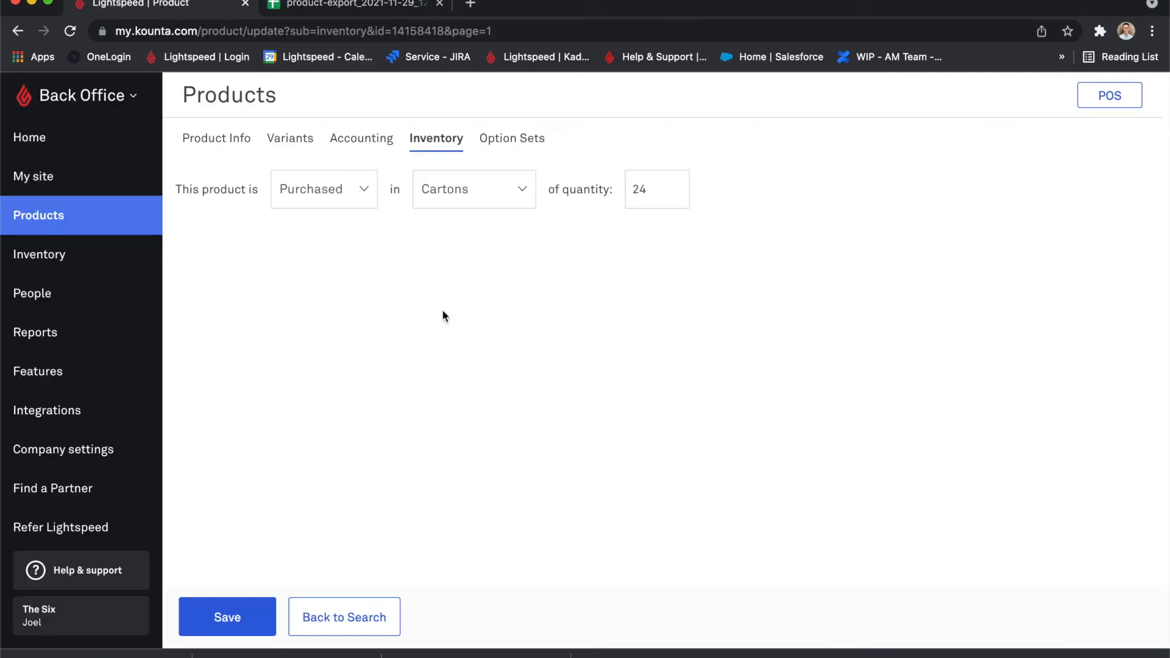
click(365, 6)
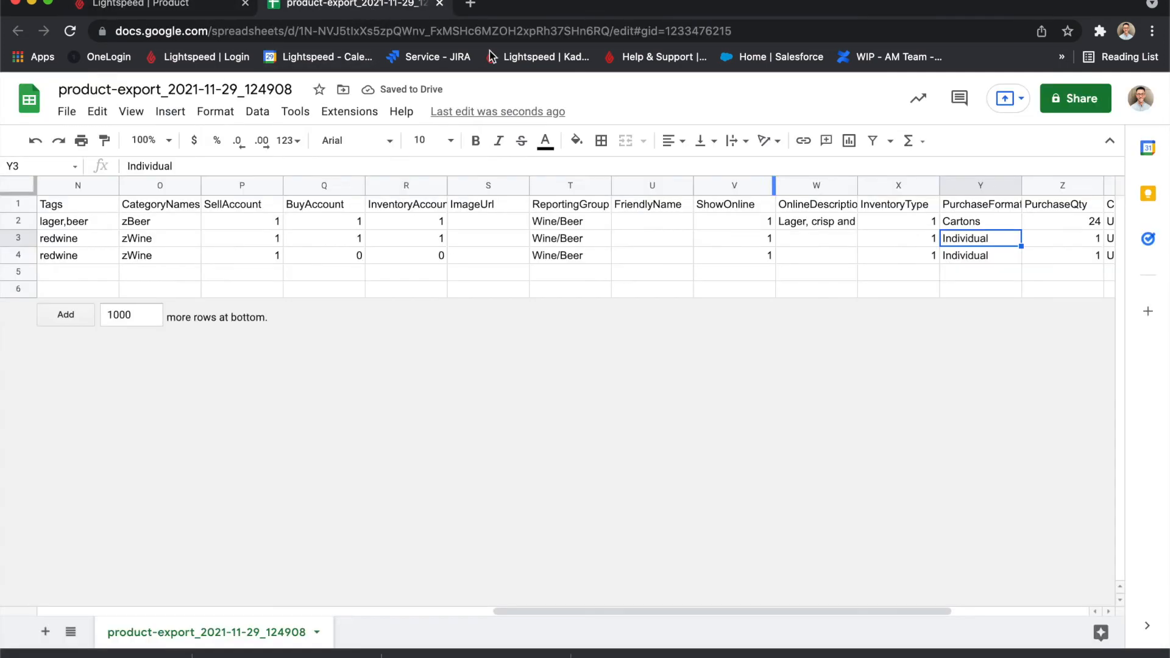
click(924, 259)
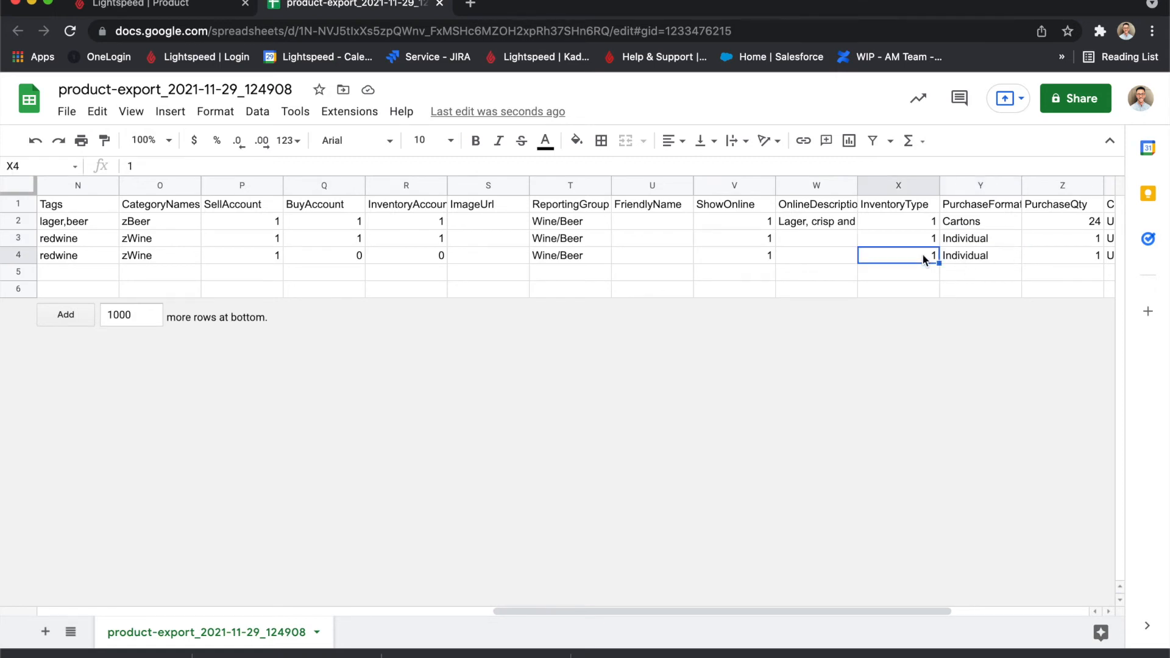
text(0)
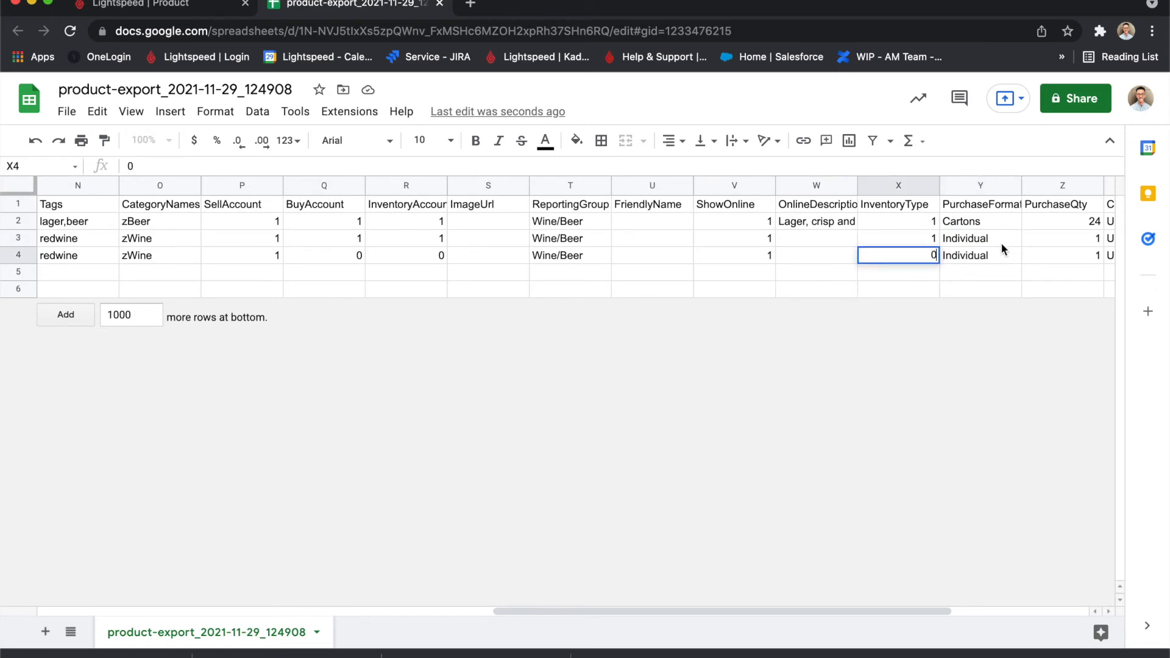
key(Return)
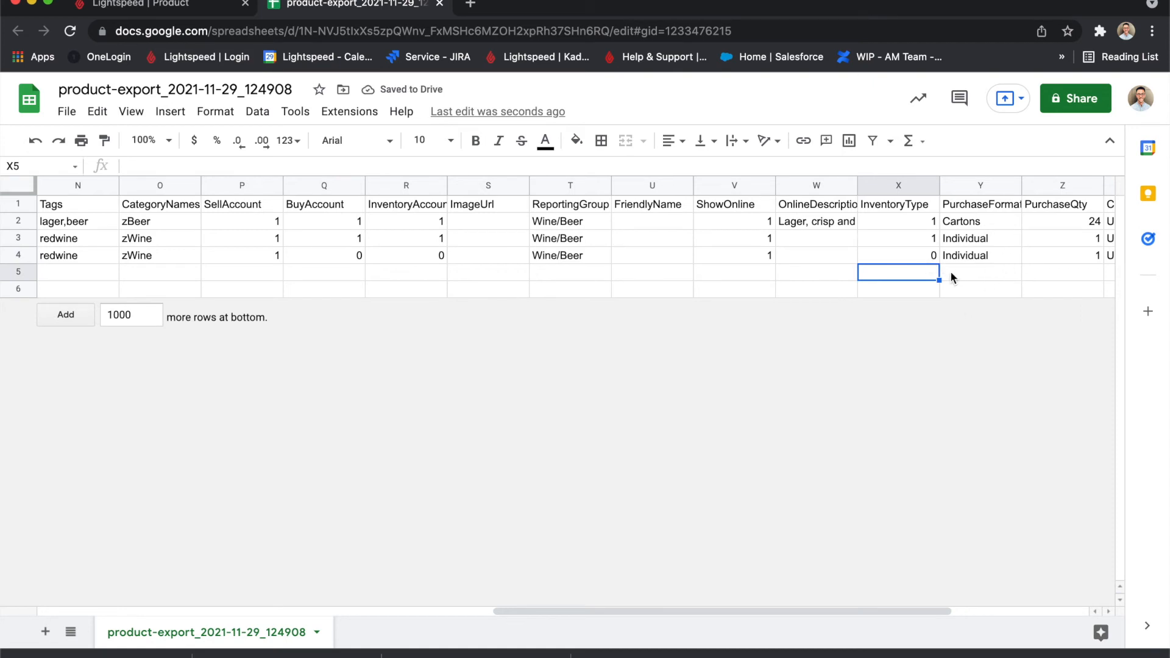
Set the Container value for Malbec BTL to Bottle.
click(950, 271)
scroll(953, 272, right, 4)
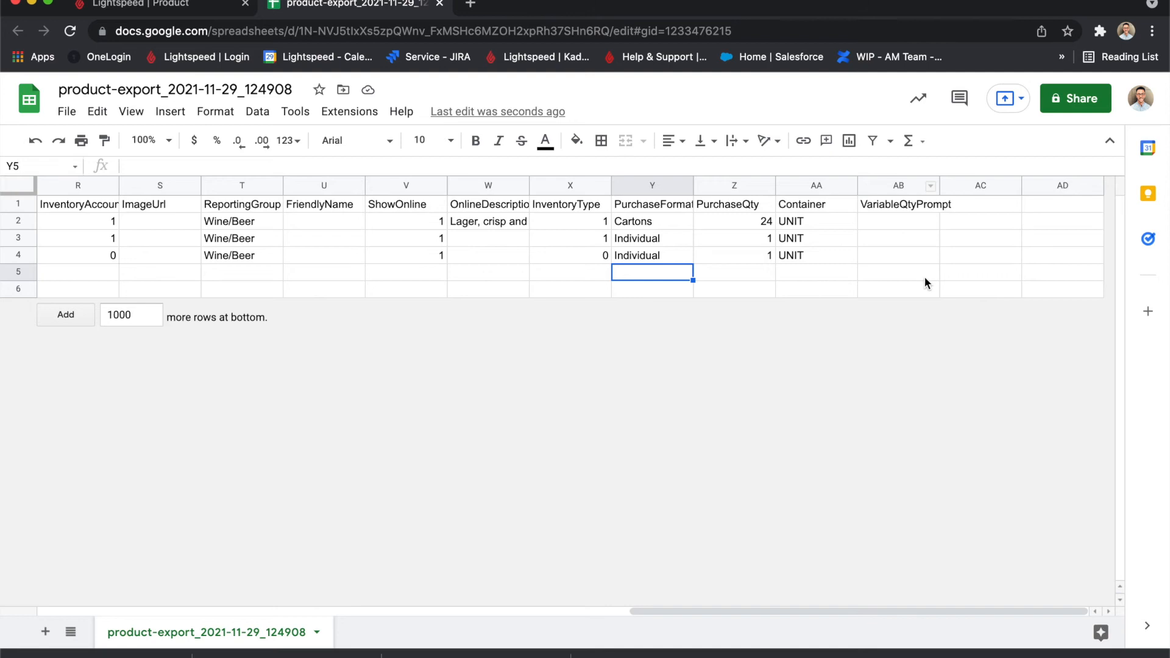
click(805, 224)
click(814, 235)
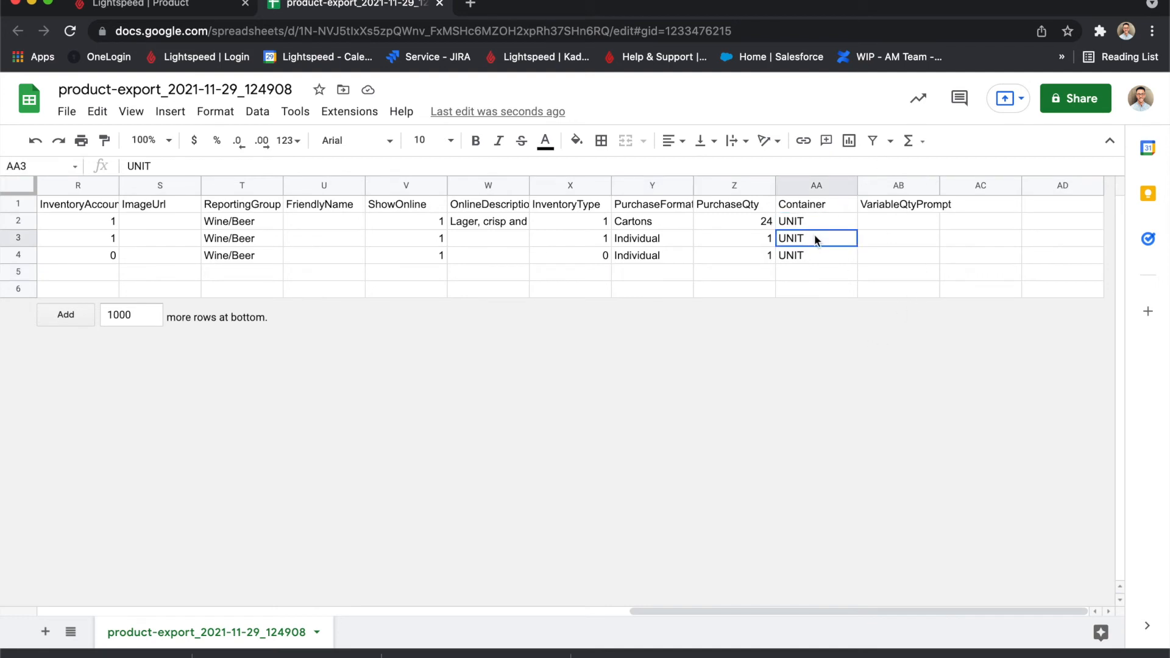
text(B)
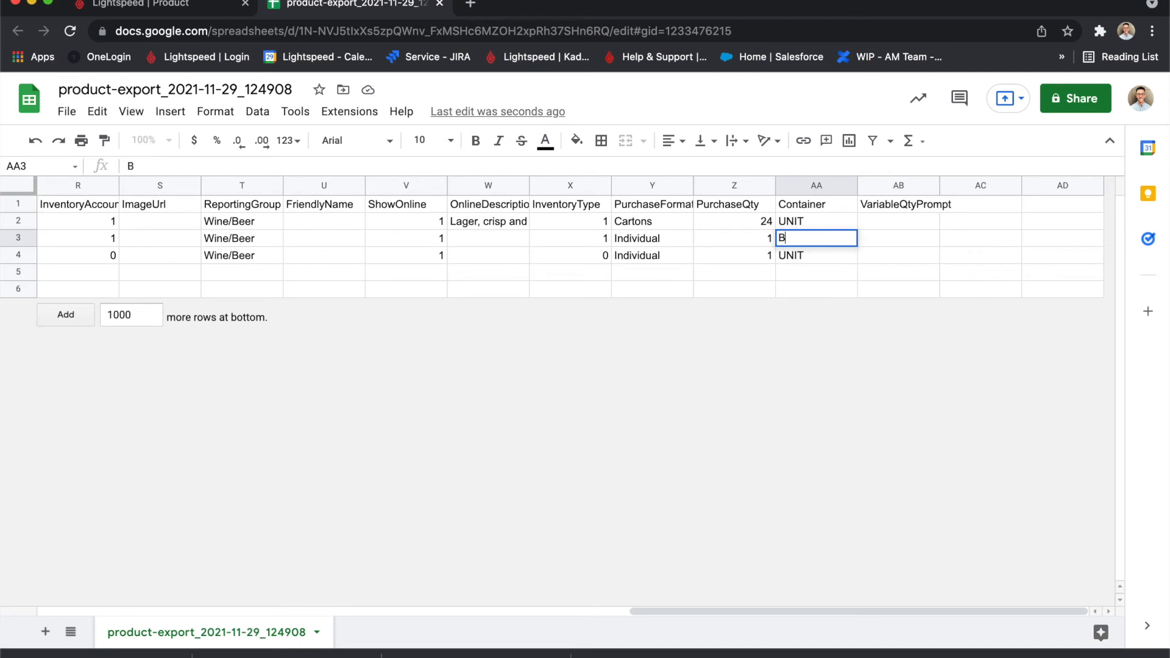
text(ottle)
click(828, 255)
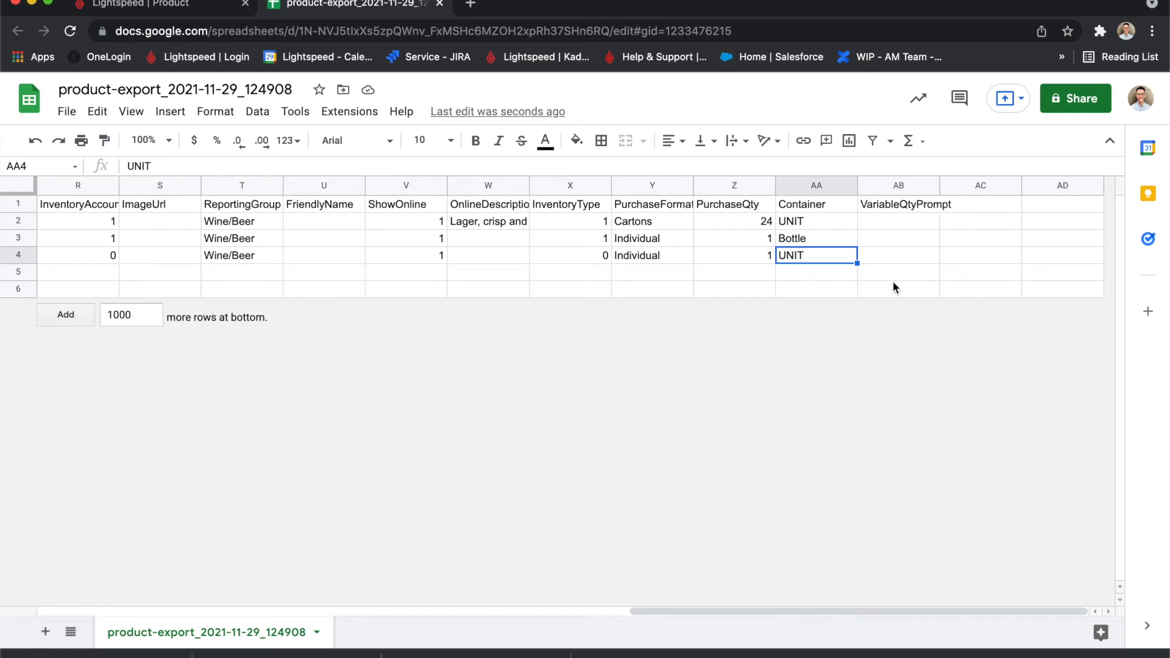
Compare the VariableQtyPrompt column with Peroni BTL's Variable Quantity Prompt option in Back Office, and return to Google Sheets.
click(912, 219)
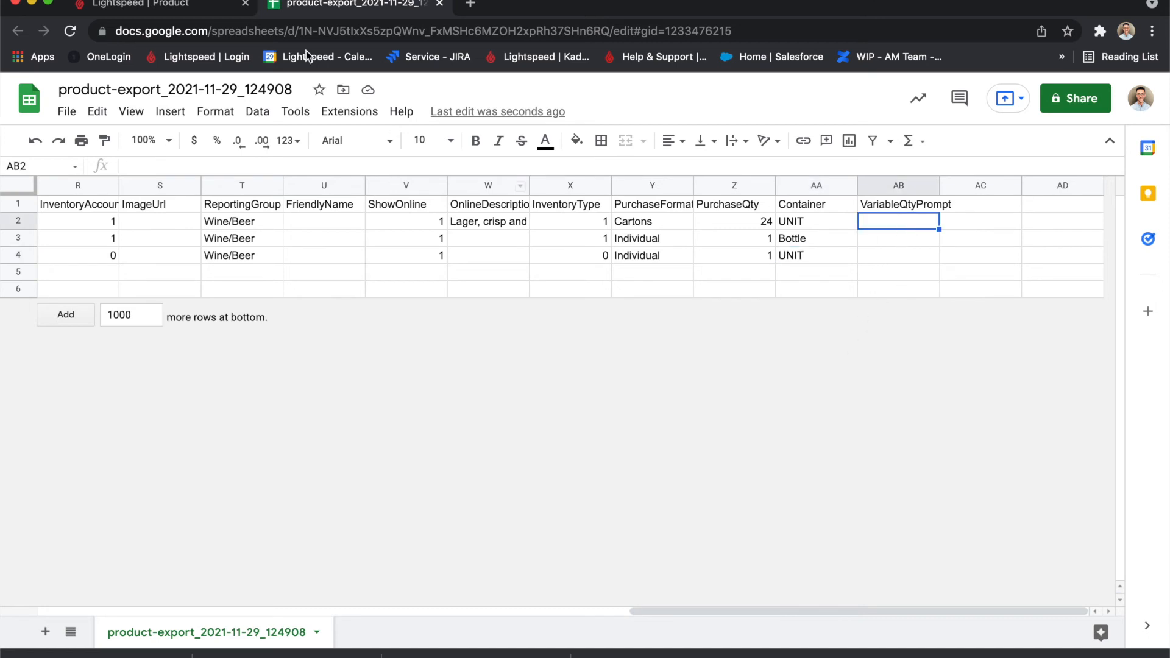
click(183, 6)
click(221, 134)
scroll(402, 433, down, 10)
scroll(403, 429, down, 10)
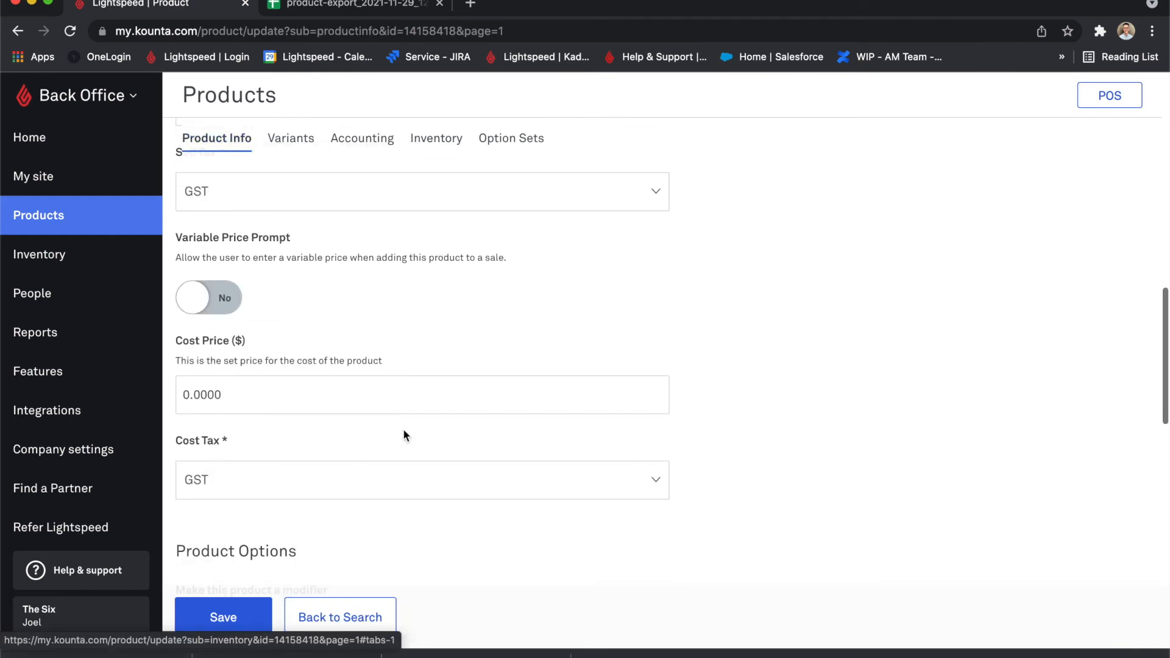
scroll(403, 429, up, 10)
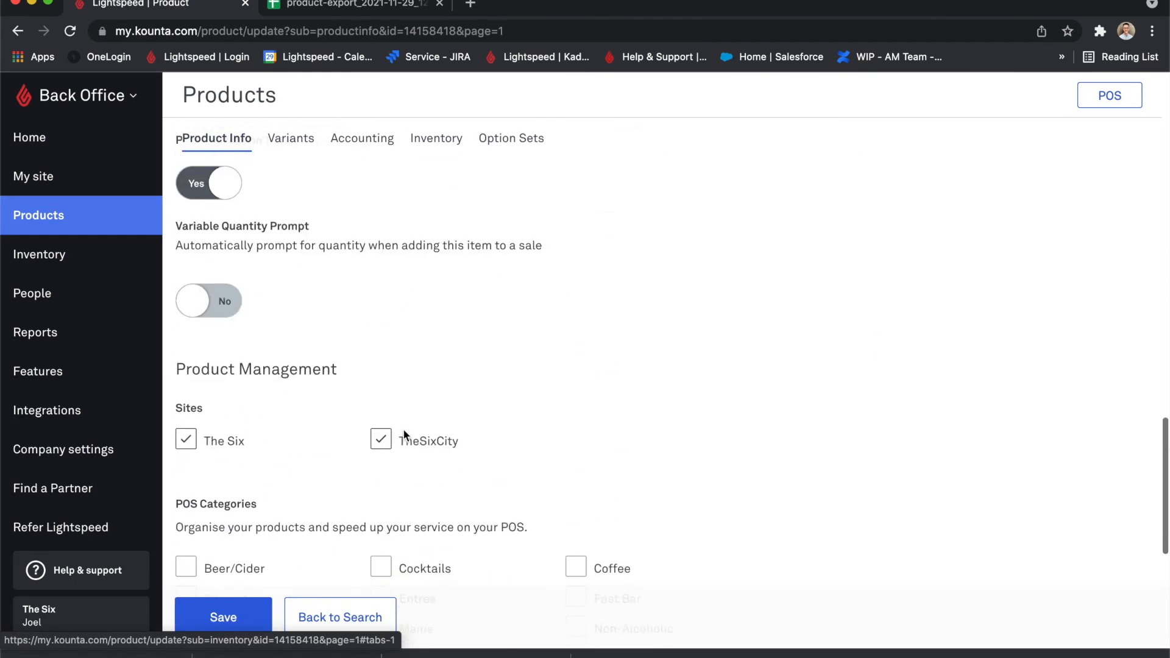
drag(219, 374, 310, 373)
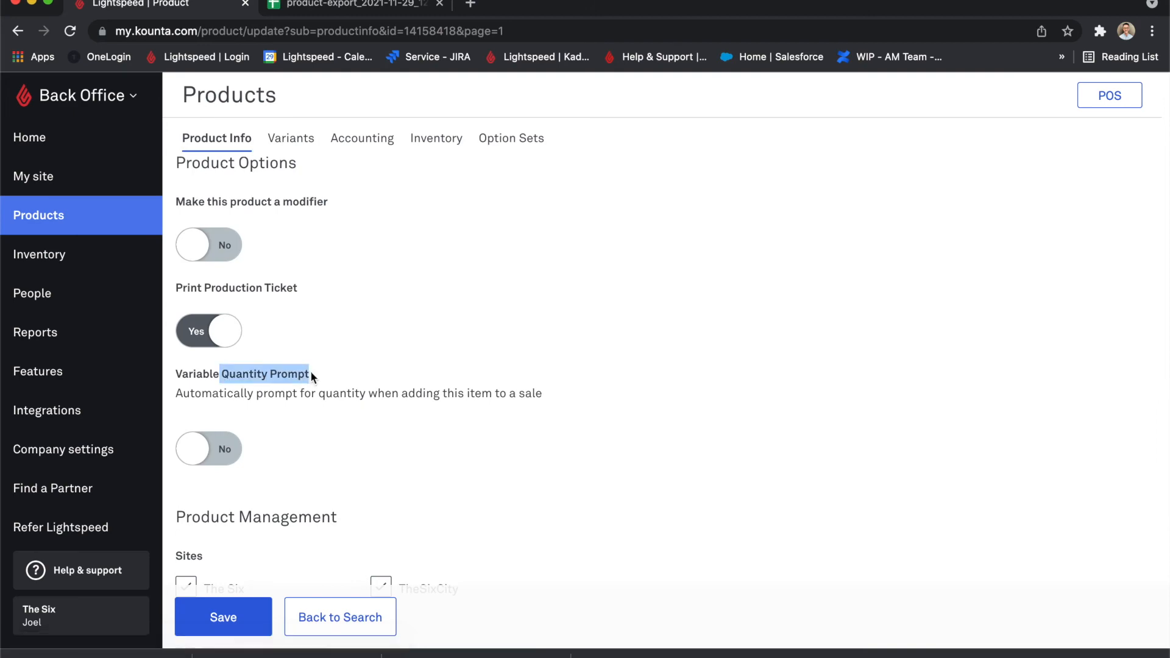
click(369, 5)
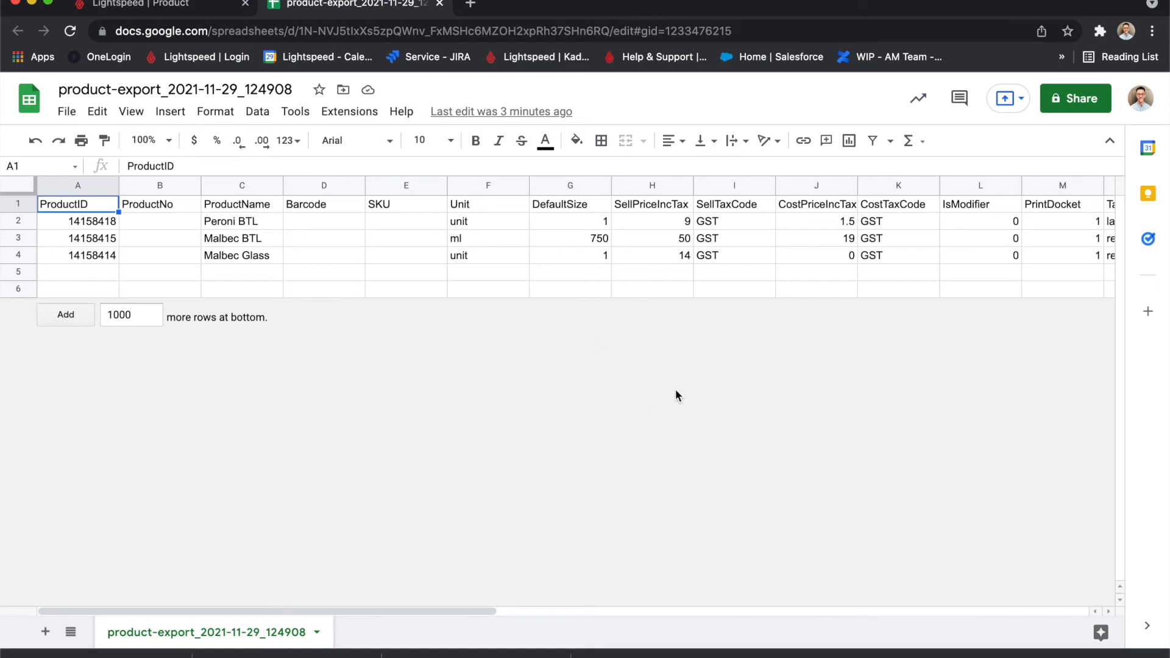
Compare Peroni BTL's CostPriceIncTax value with its PurchaseFormat and PurchaseQty columns.
scroll(688, 269, right, 2)
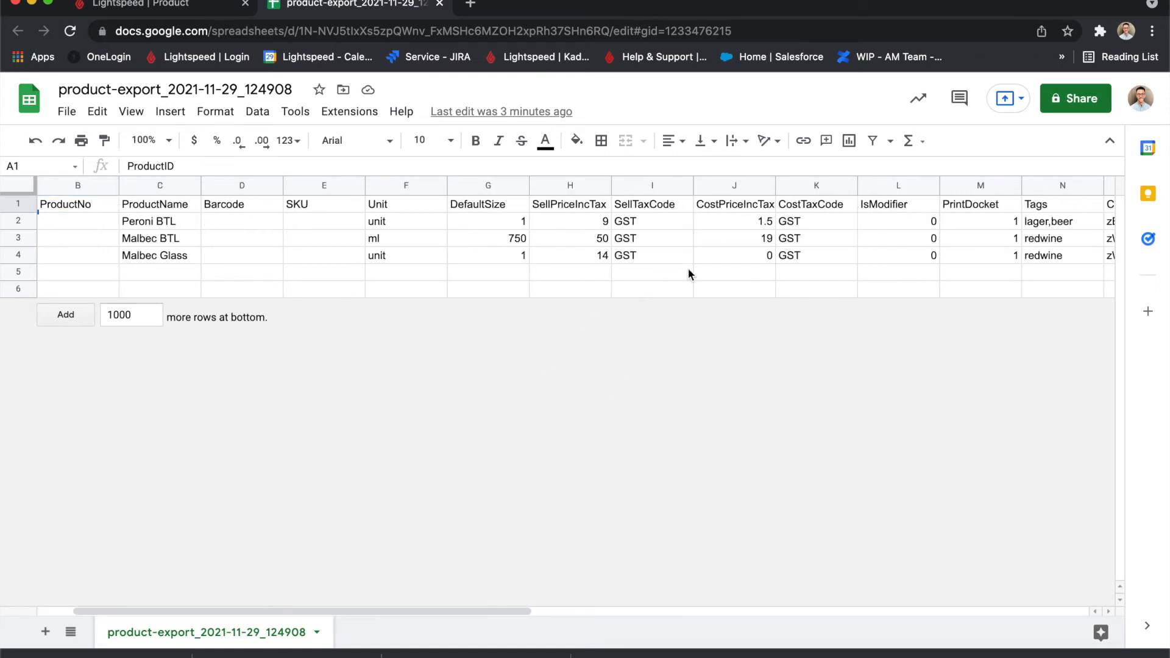
click(748, 224)
scroll(737, 234, right, 5)
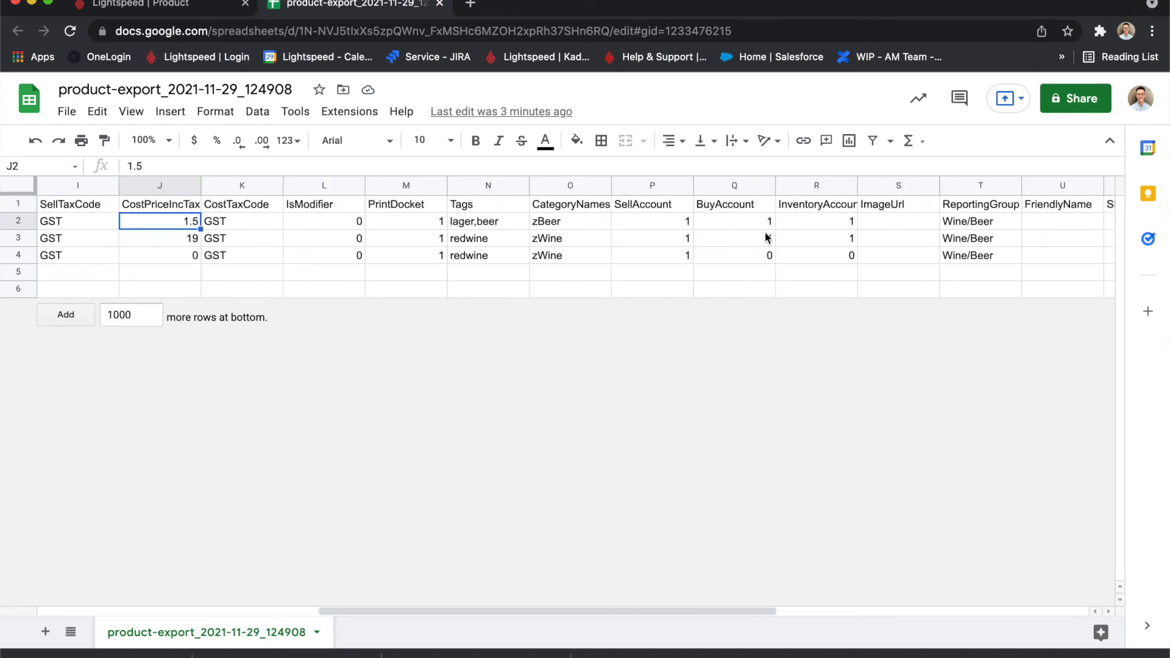
scroll(901, 241, right, 4)
scroll(919, 208, right, 2)
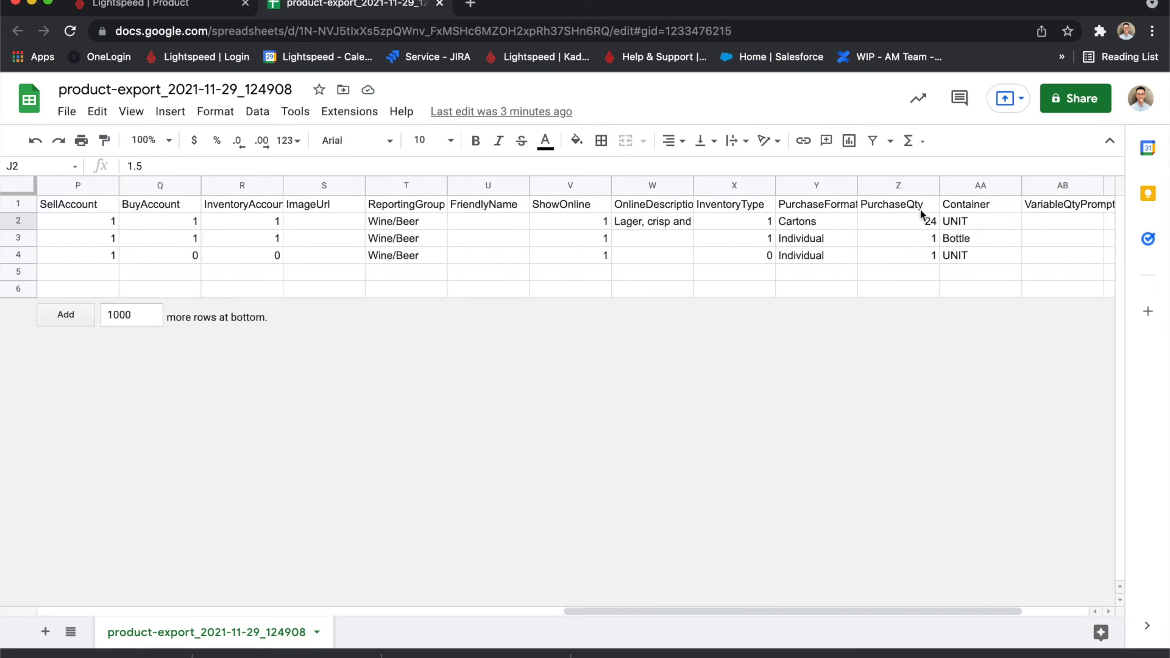
scroll(836, 243, left, 10)
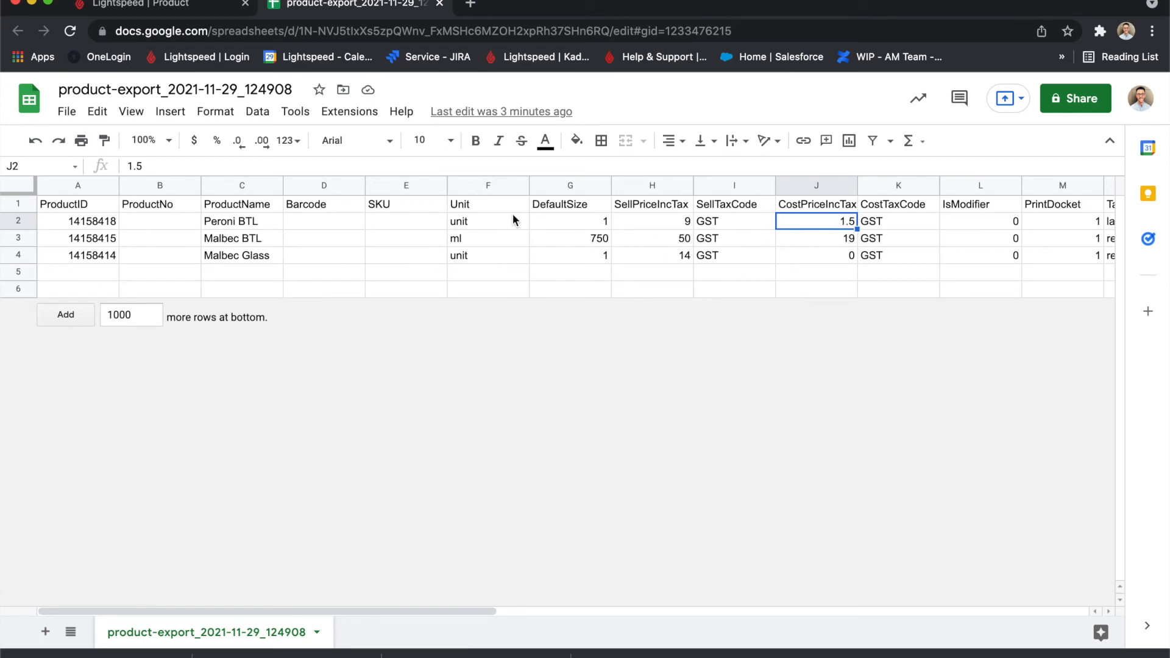
Check Peroni BTL's Unit, DefaultSize and CostPriceIncTax values, plus the CostPriceIncTax of Malbec Glass.
click(496, 220)
click(567, 222)
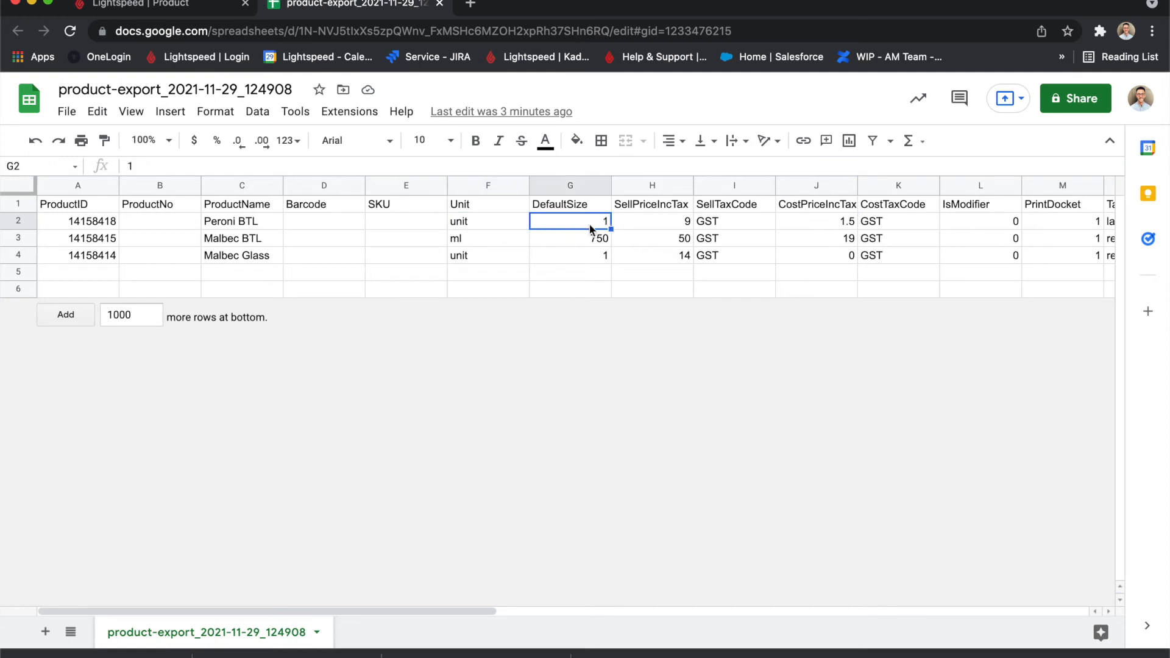
click(834, 224)
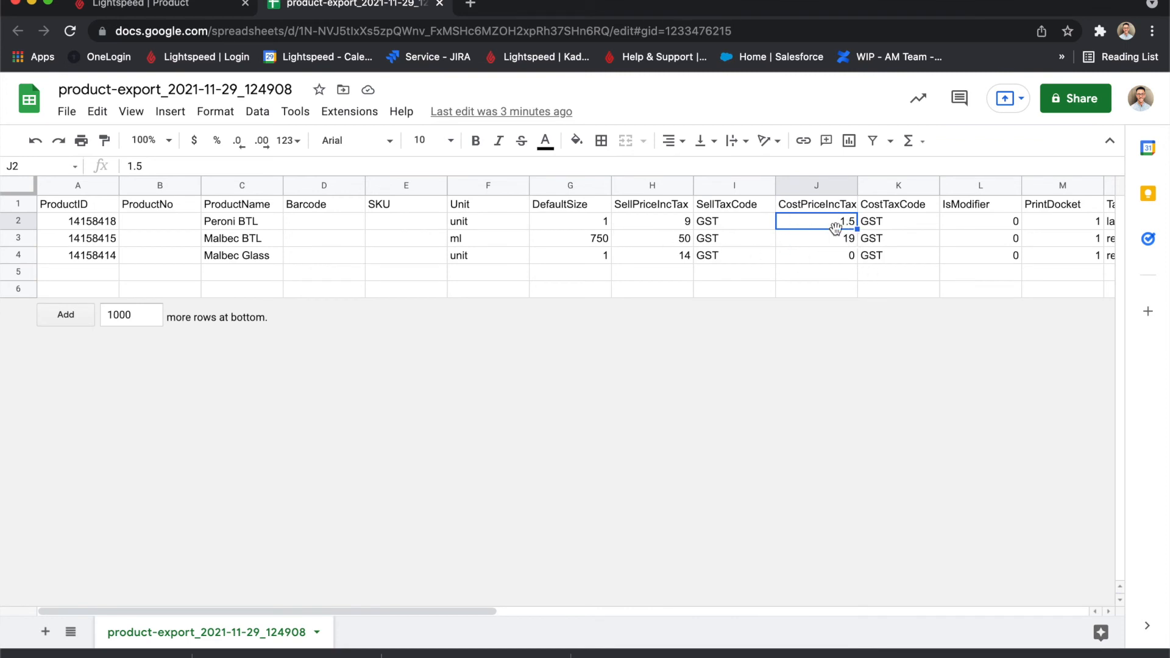
scroll(848, 234, right, 10)
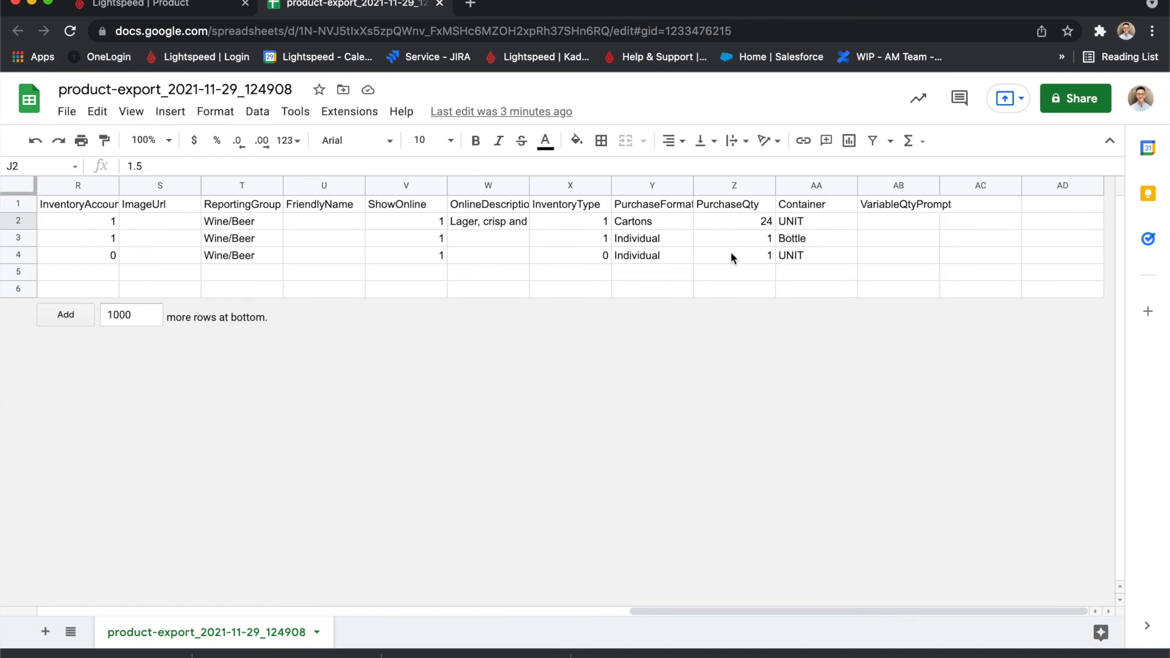
scroll(719, 221, left, 8)
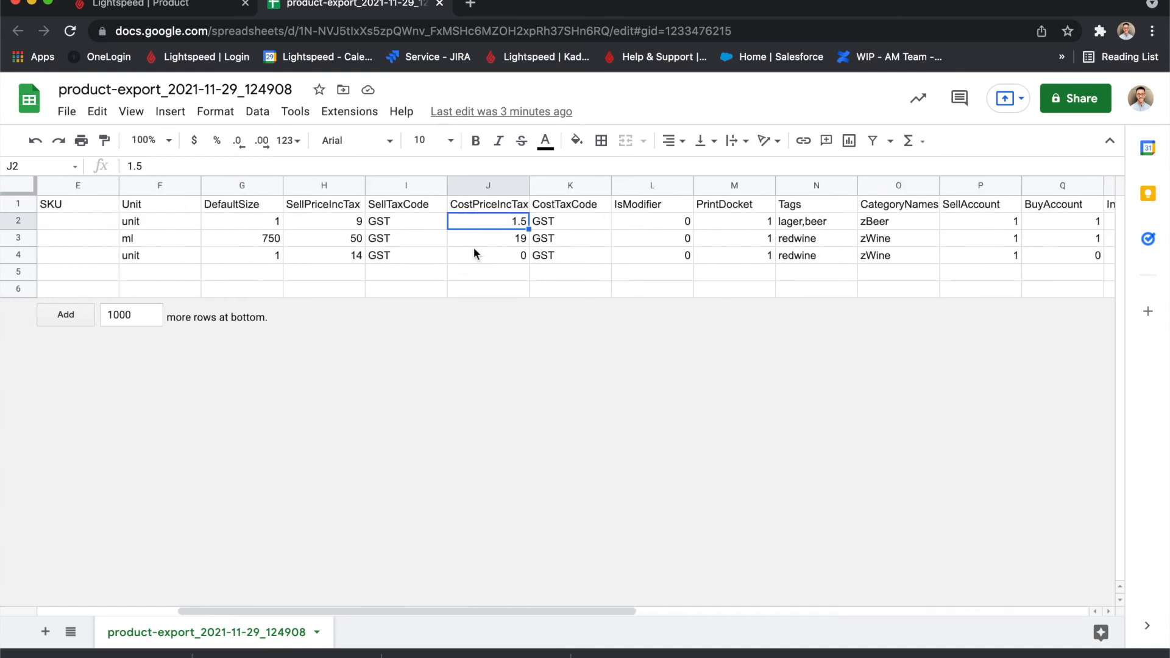
click(483, 257)
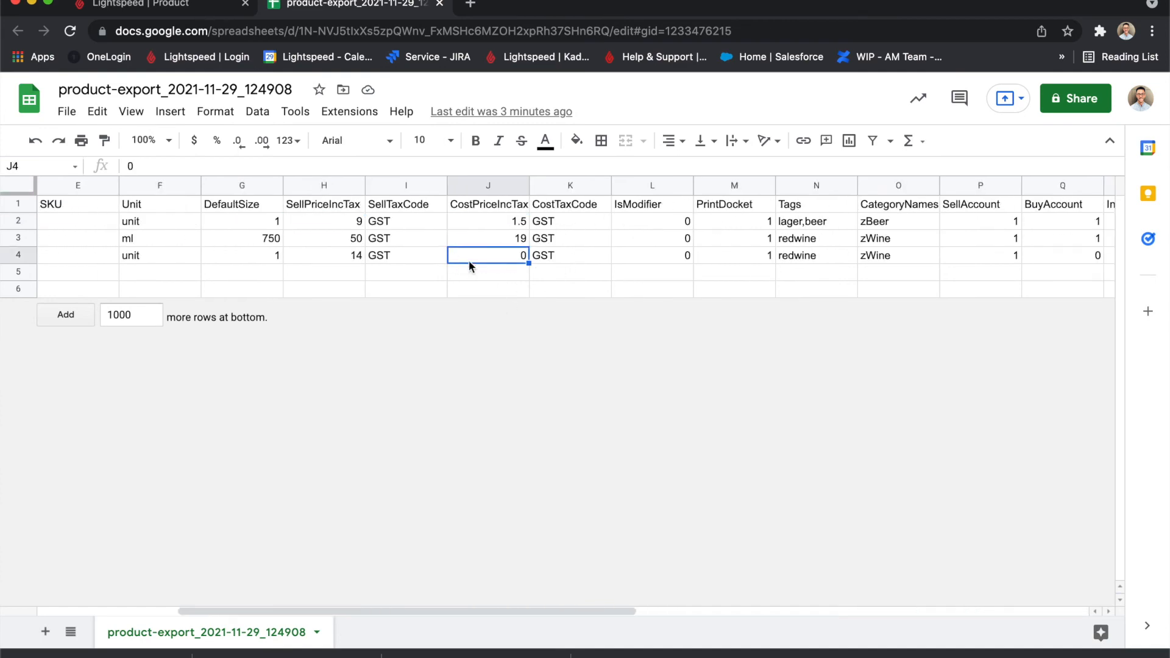
scroll(455, 258, left, 3)
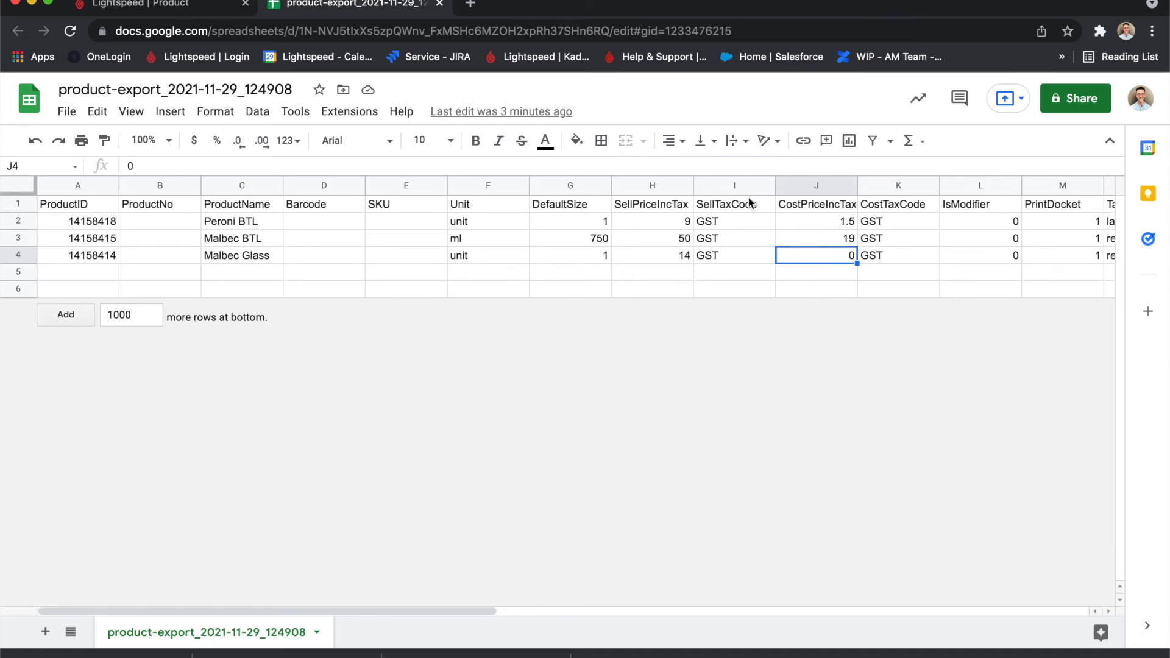
Download the edited product-export sheet as a Comma Separated Values (.csv) file.
scroll(835, 243, right, 2)
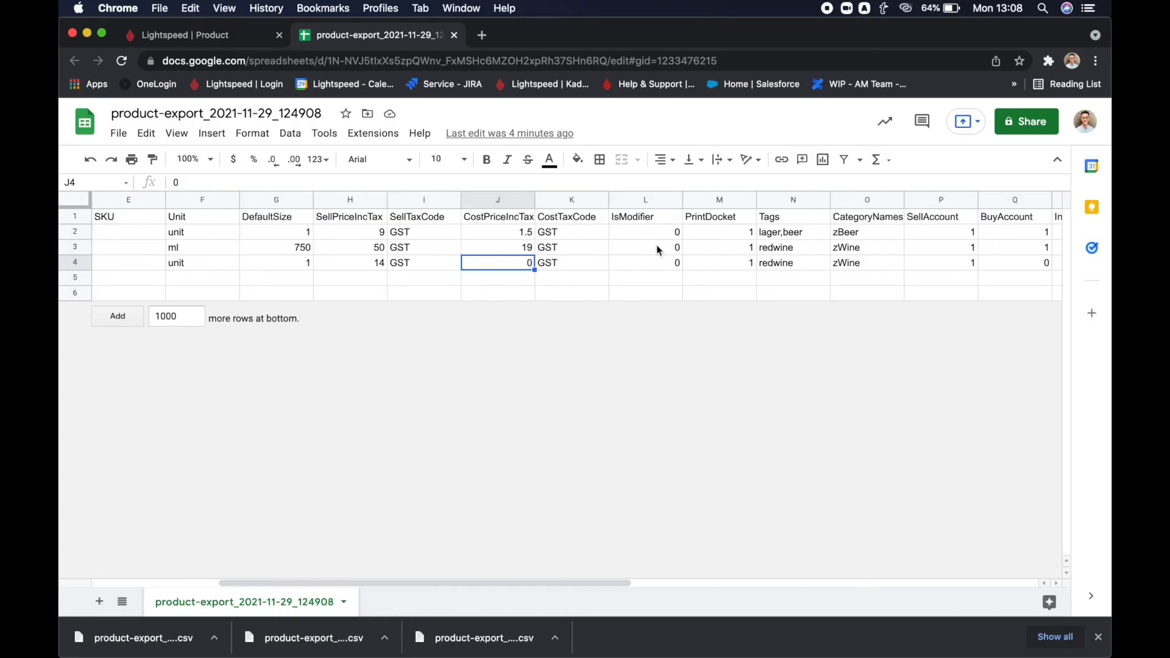
scroll(655, 263, right, 2)
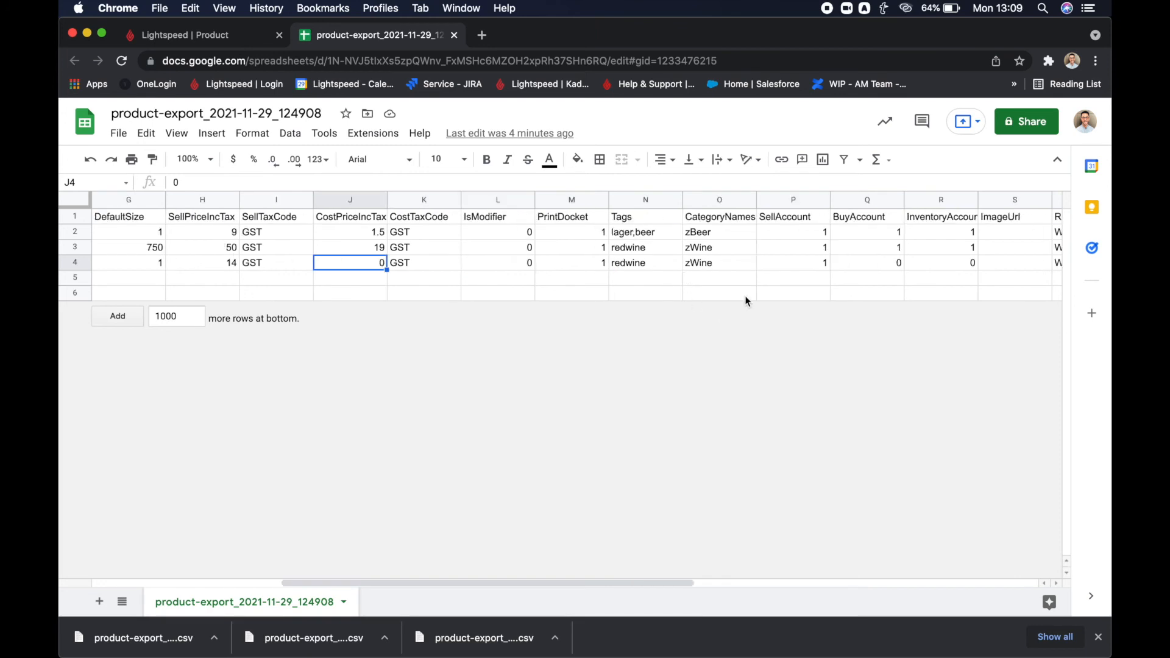
scroll(791, 237, right, 2)
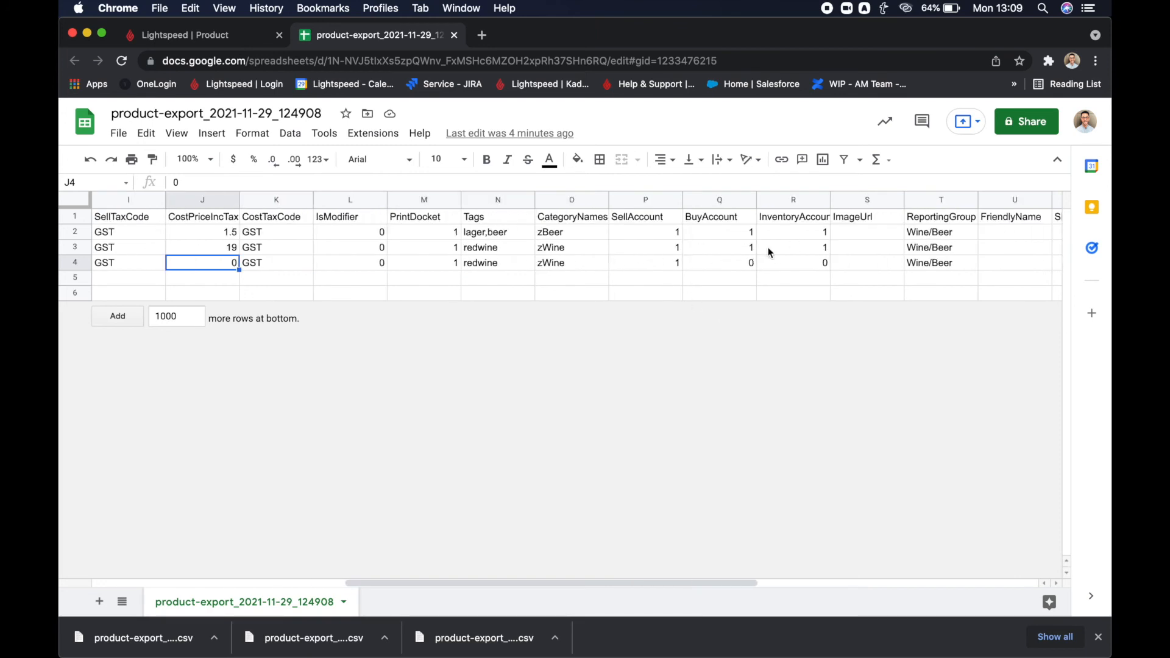
scroll(770, 252, right, 4)
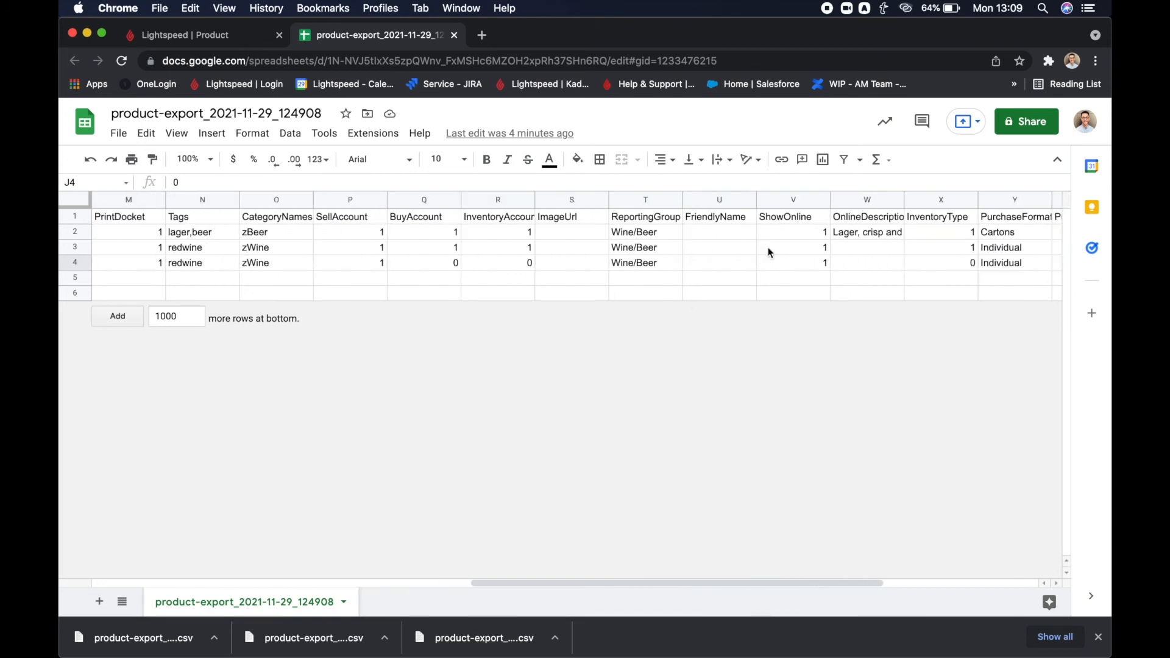
scroll(770, 252, right, 4)
scroll(769, 253, left, 1)
scroll(769, 252, left, 15)
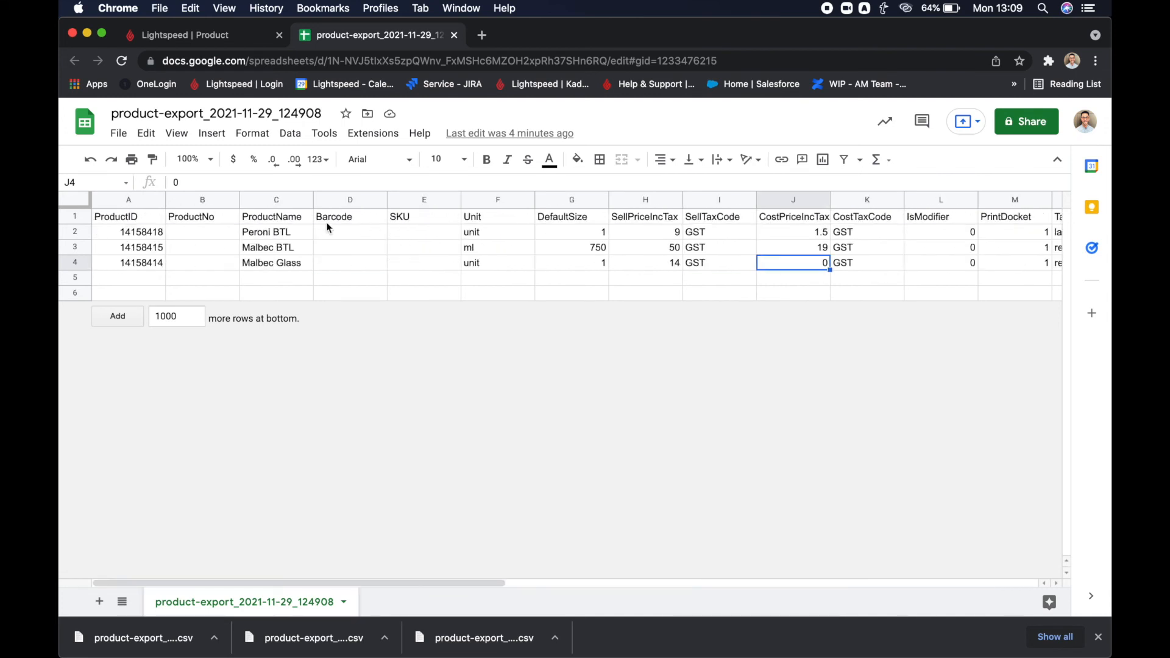
click(118, 134)
mouse_move(160, 313)
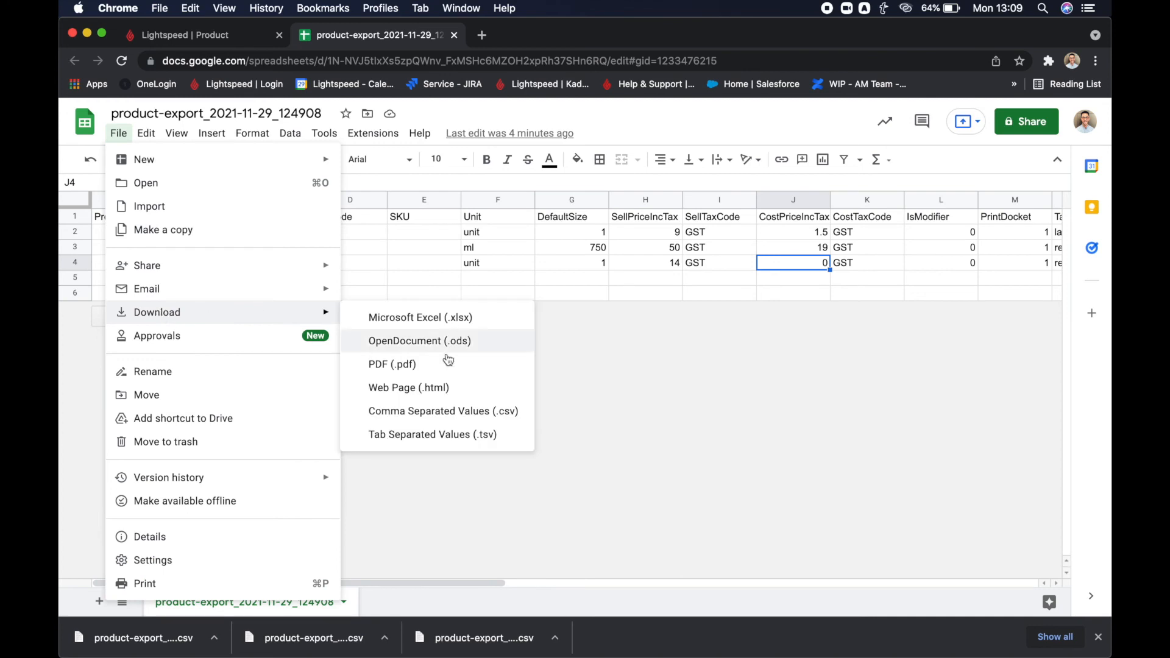
click(455, 412)
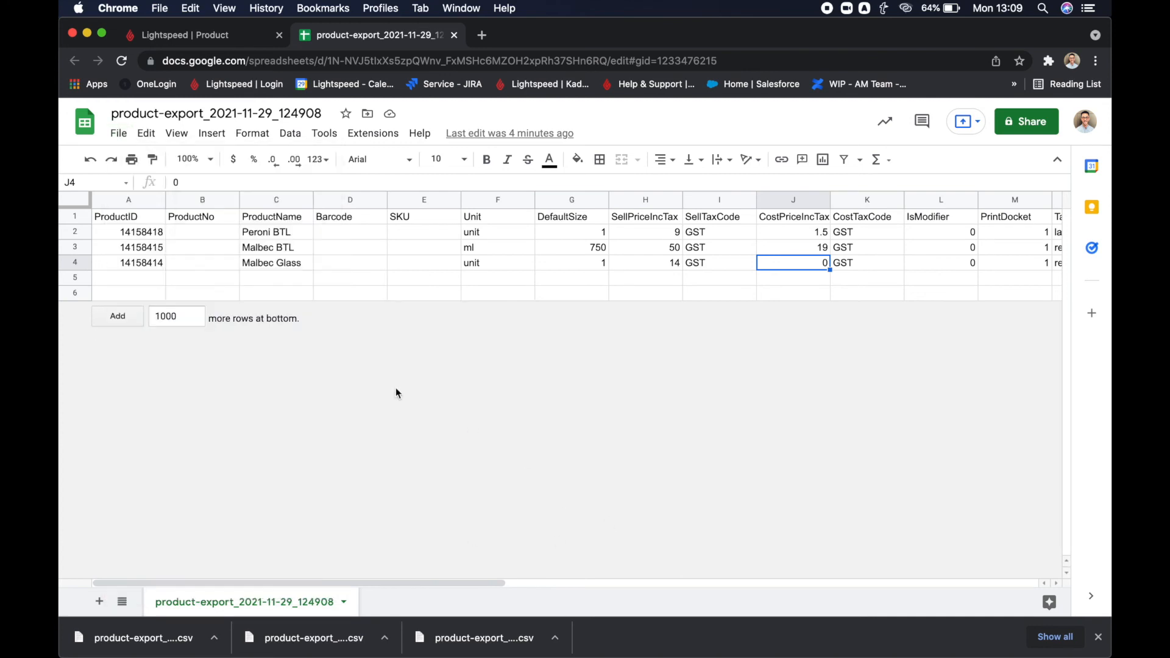
Switch to Back Office and import the downloaded product-export_2021-11-29_124908 CSV file into Products.
click(232, 38)
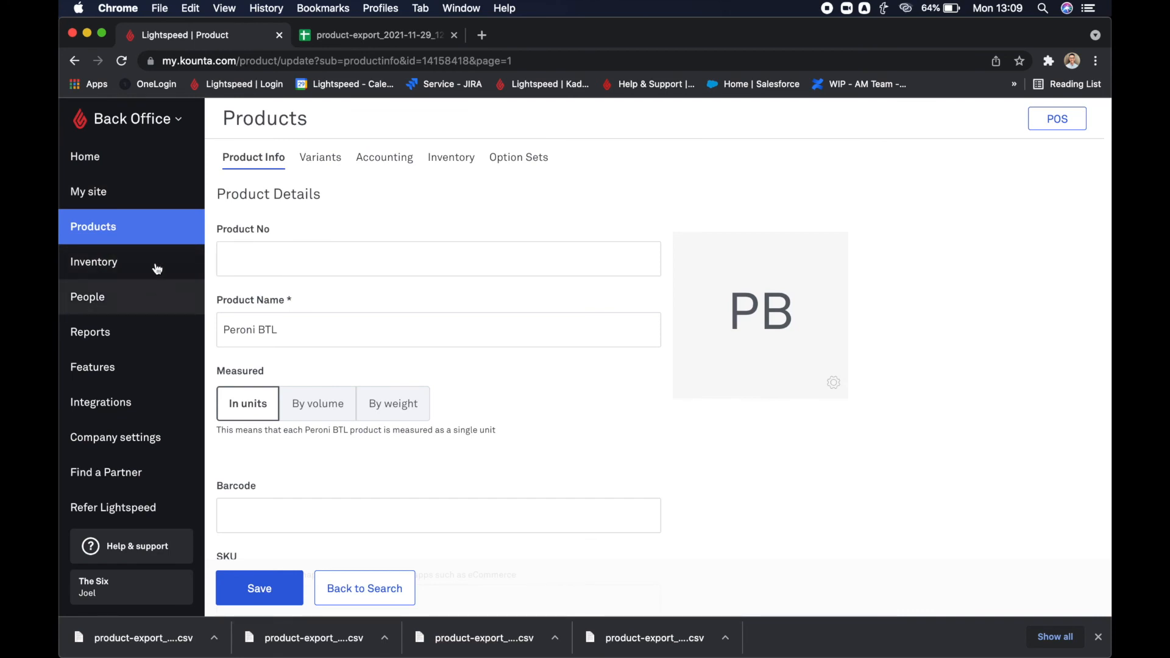
click(147, 236)
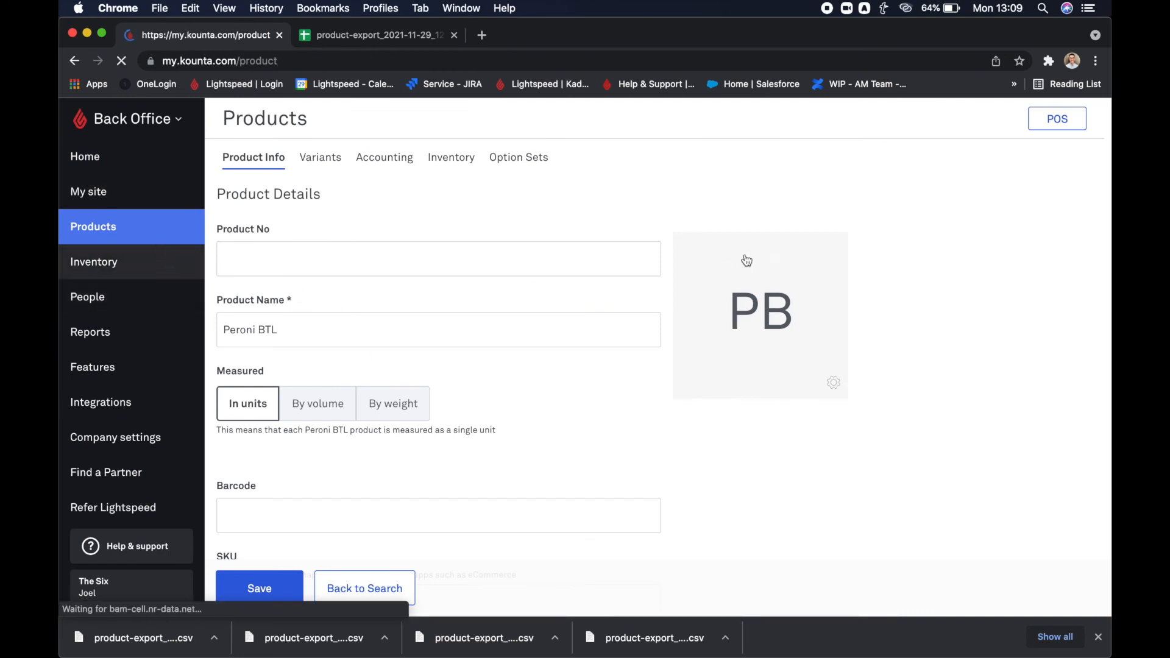
click(844, 202)
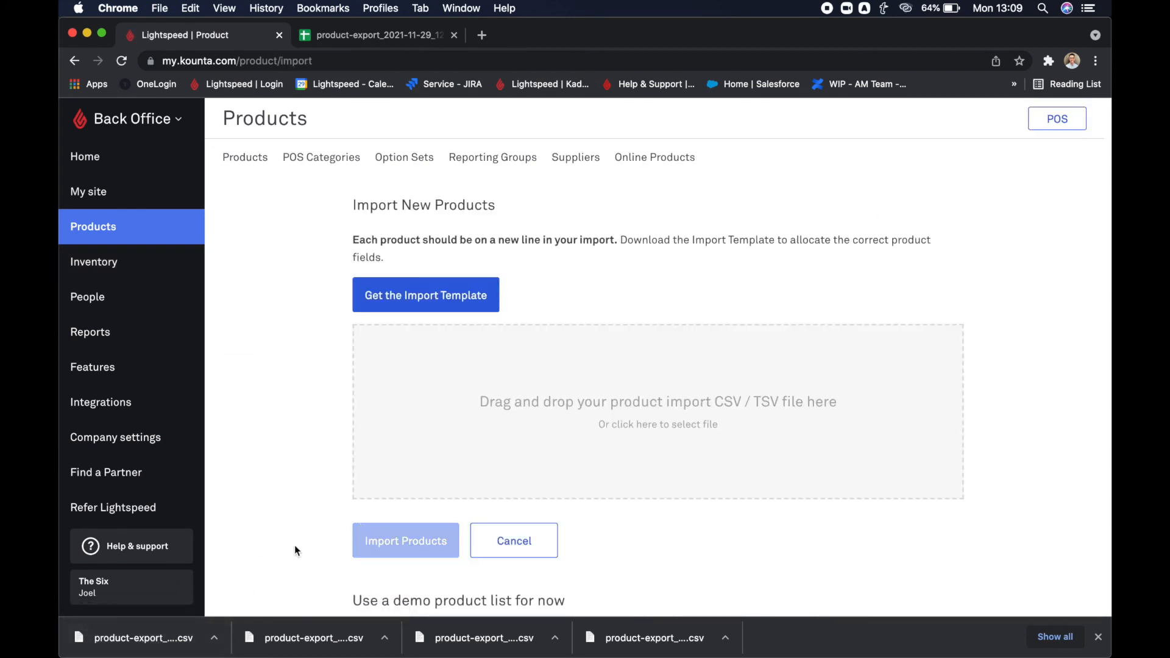
drag(122, 651, 554, 414)
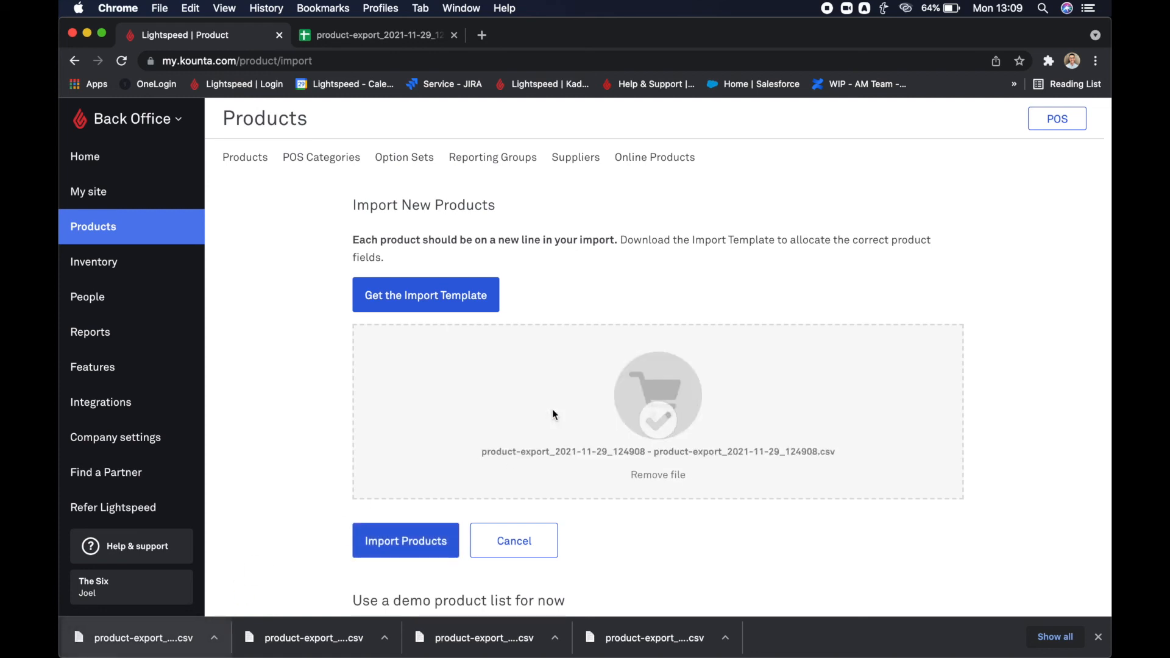
click(420, 543)
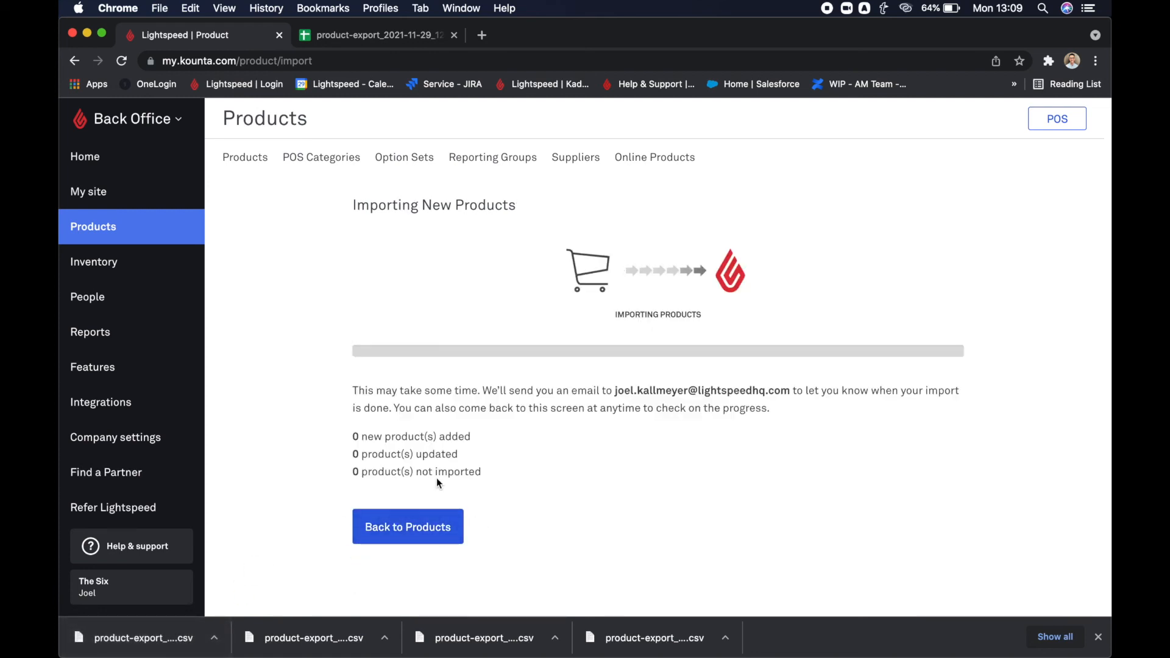
drag(358, 360, 462, 367)
click(459, 367)
Return to the product list, search for Peroni BTL and open its settings.
click(428, 422)
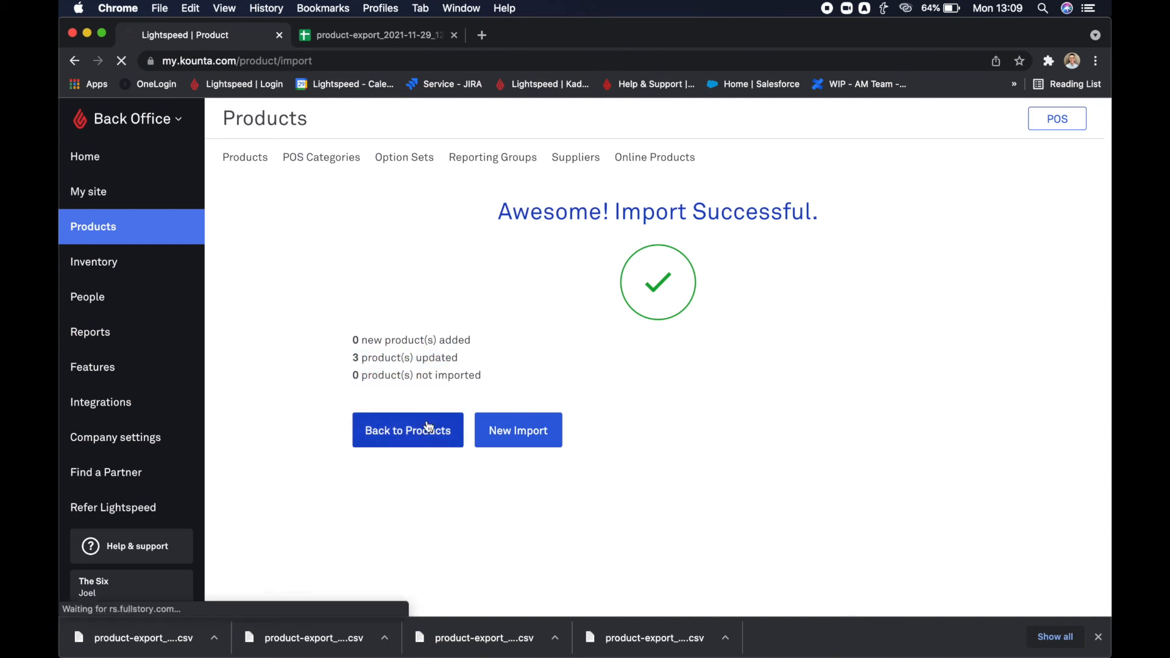
click(978, 210)
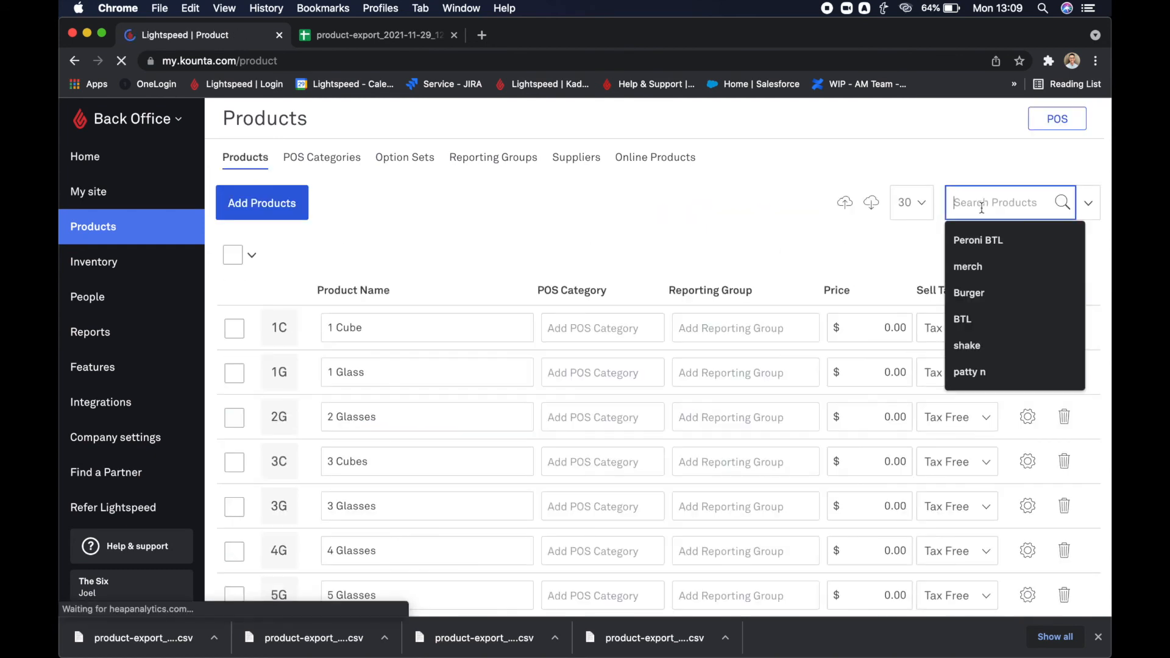
text(Peroni)
click(979, 239)
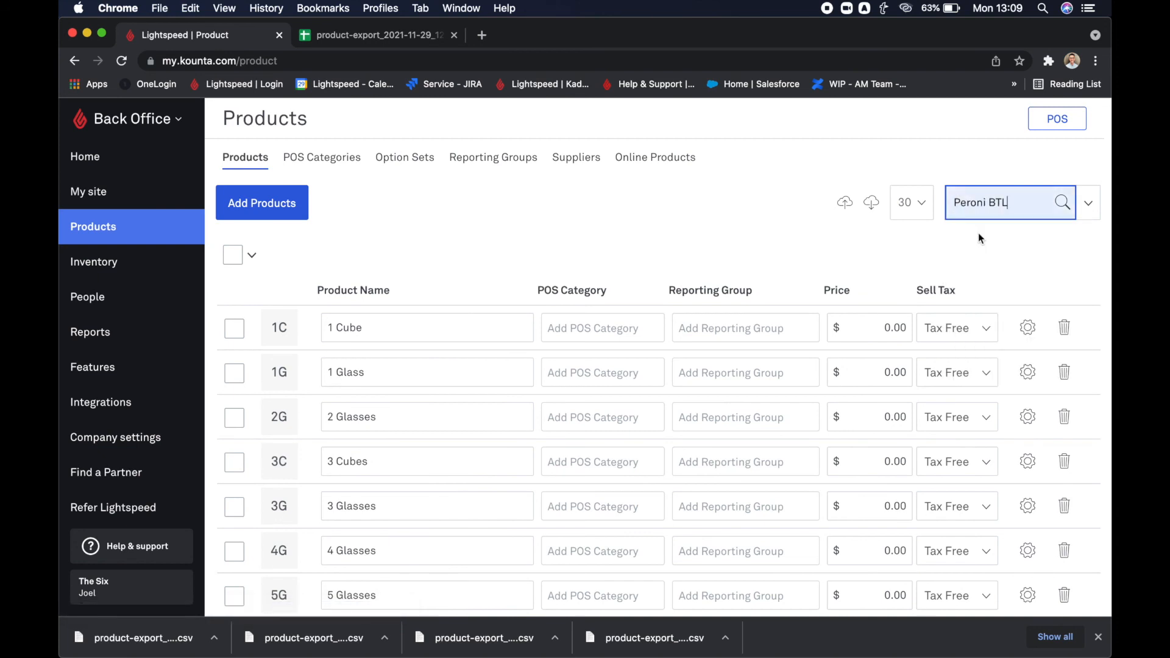
key(Return)
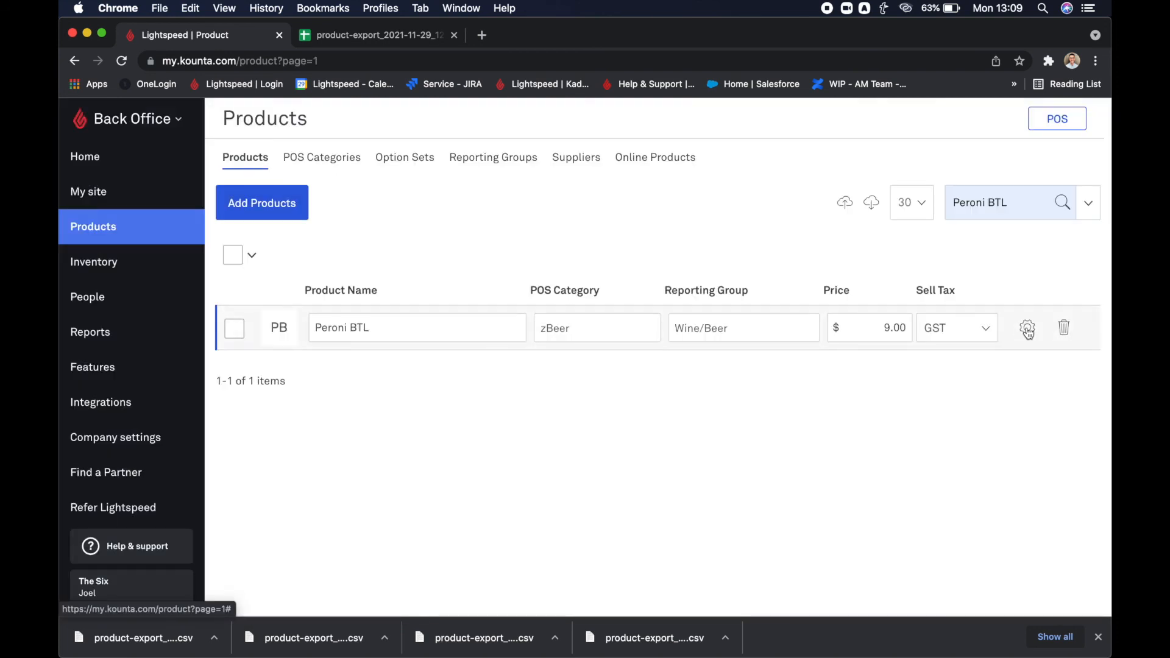
click(1027, 329)
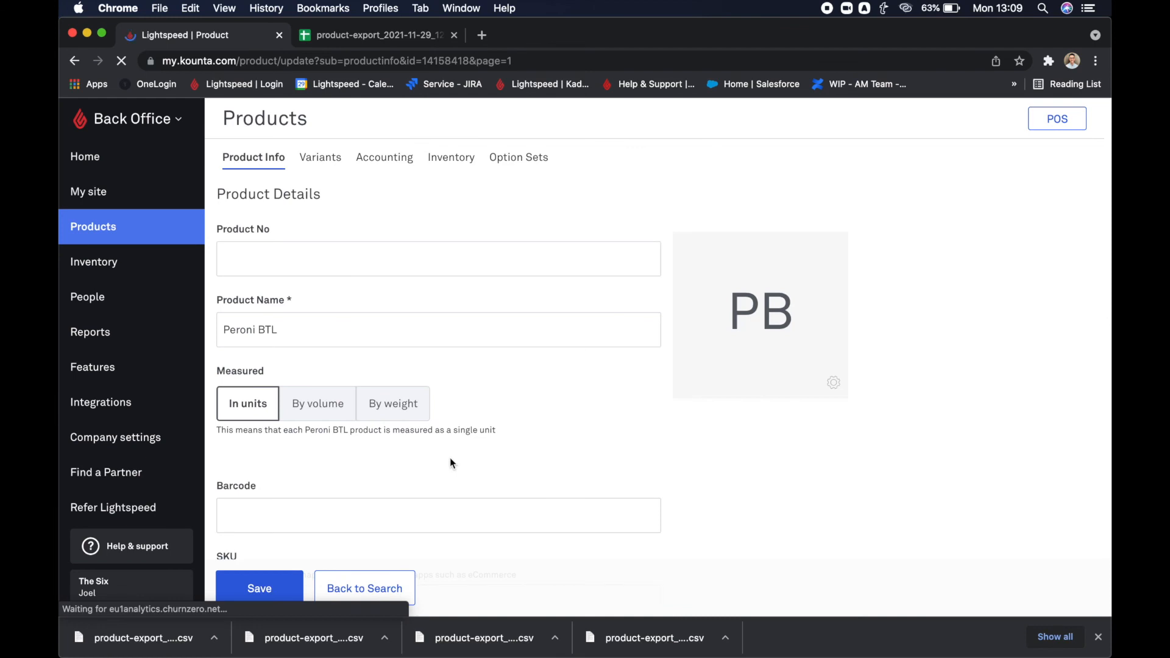
Check Peroni BTL's sell price, cost price and taxes, followed by its accounting and inventory settings.
scroll(420, 309, down, 10)
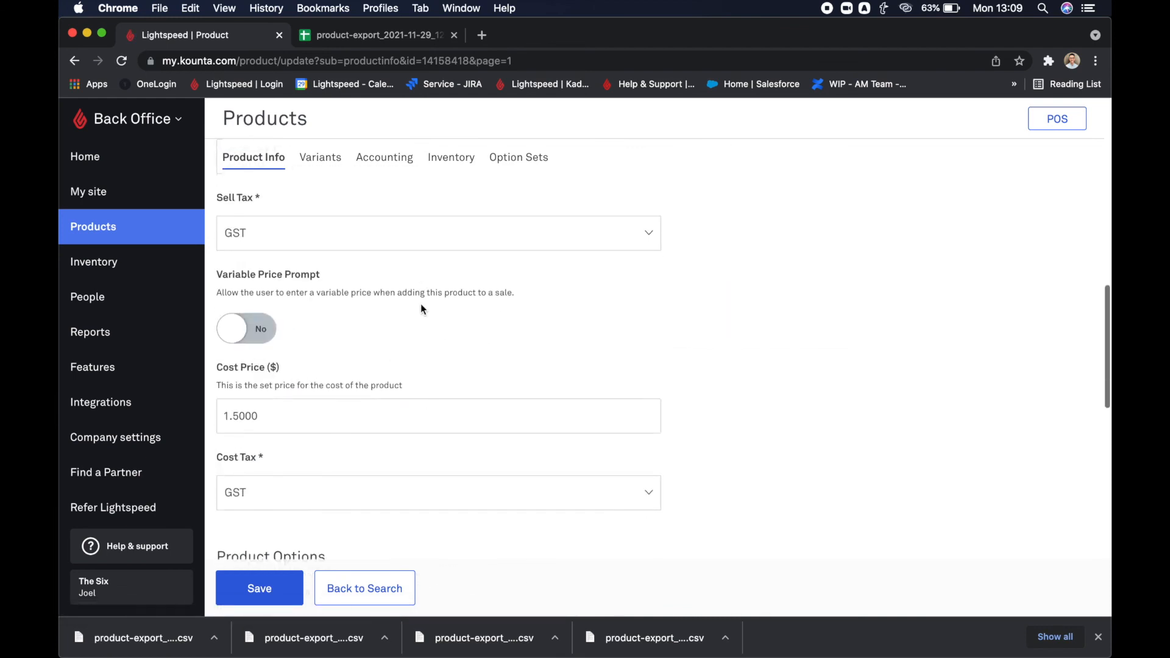
scroll(234, 401, up, 10)
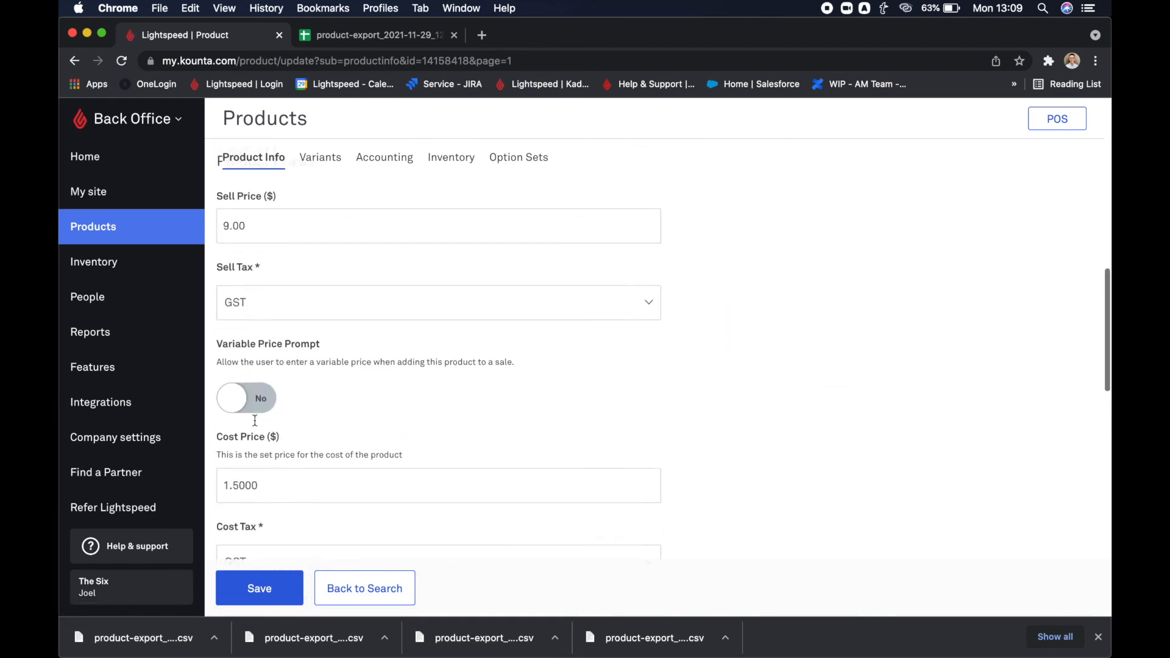
click(397, 157)
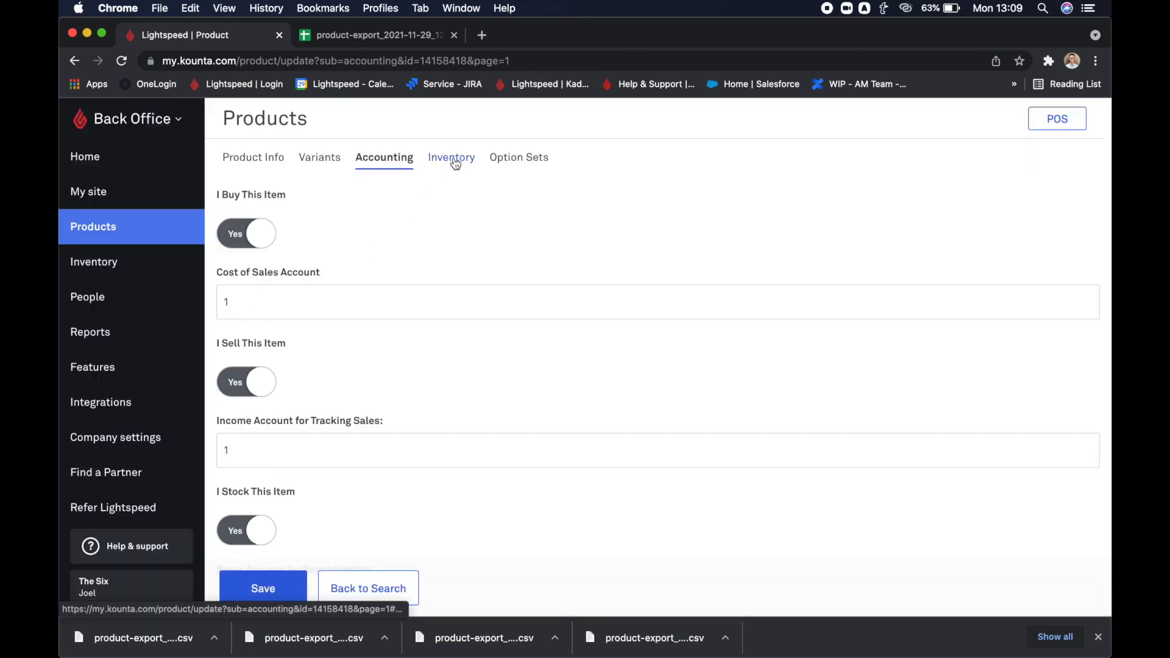
click(444, 163)
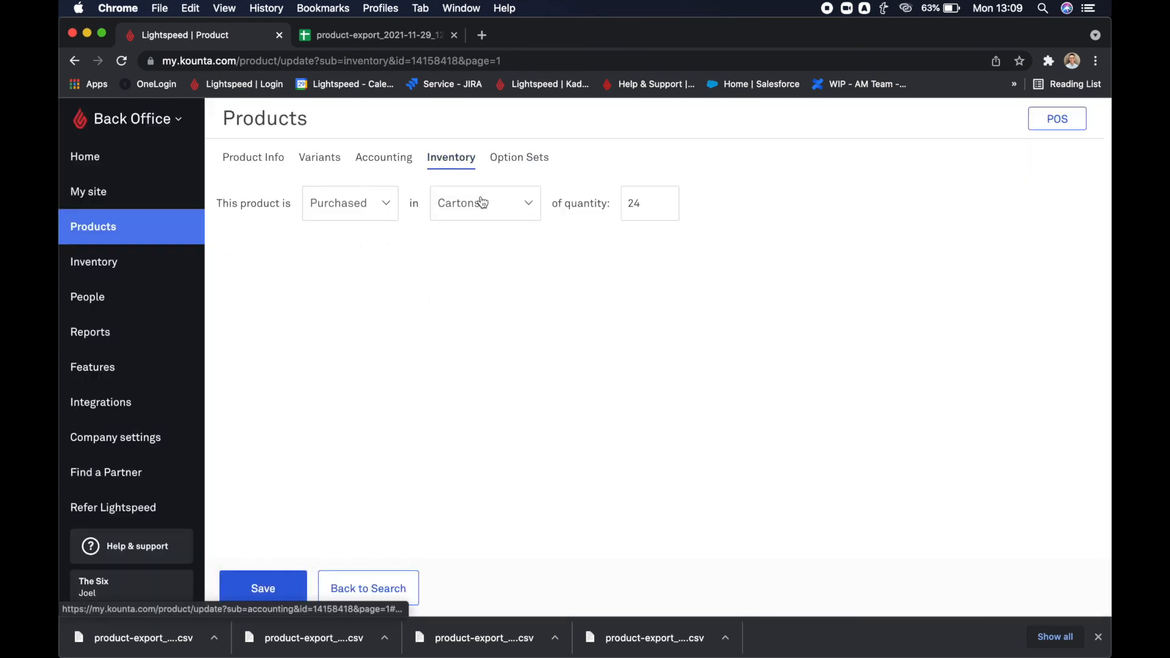
Return to the product list, search for Malbec BTL and open its settings.
click(252, 158)
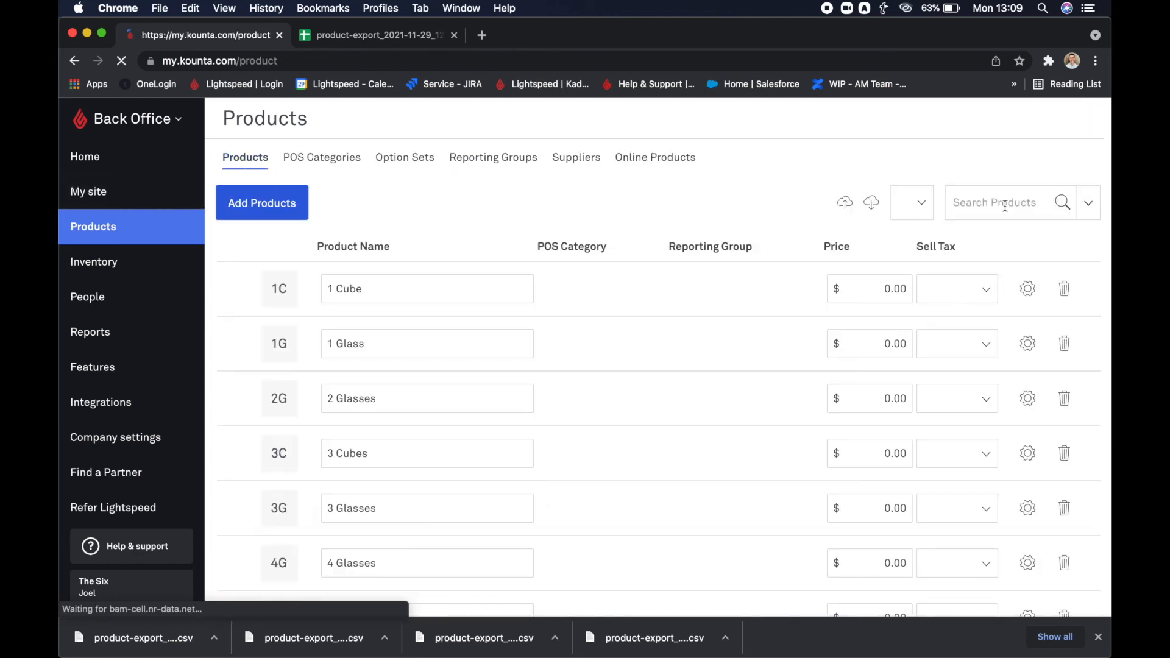
click(1005, 203)
text(Malbec BTL)
key(Return)
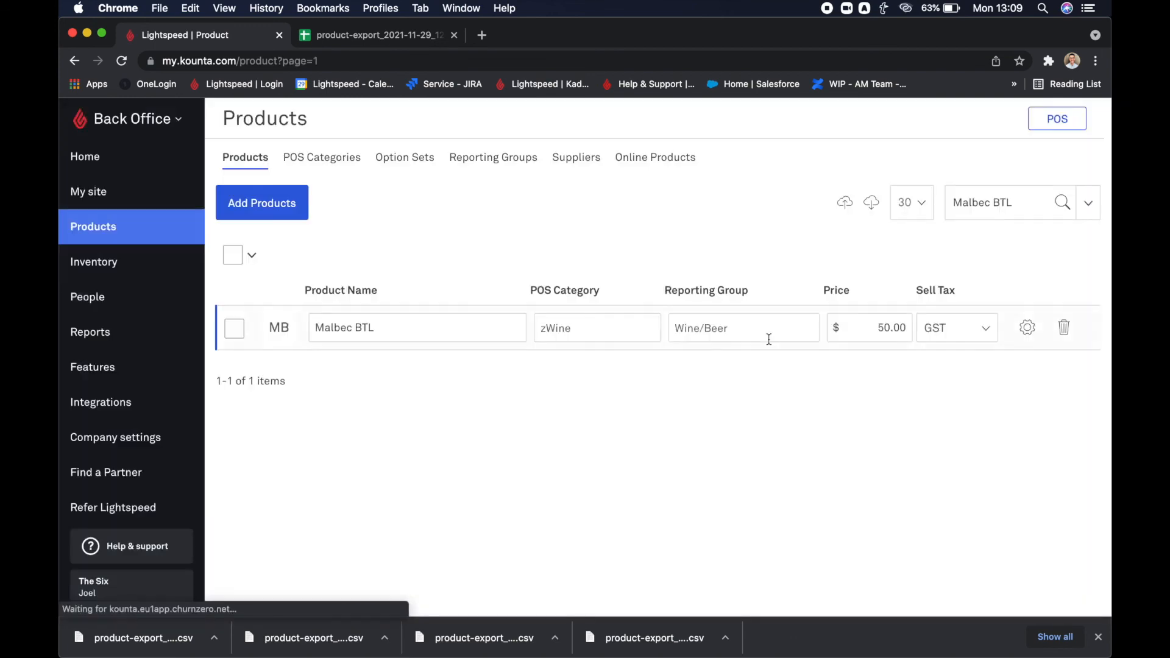
click(1027, 328)
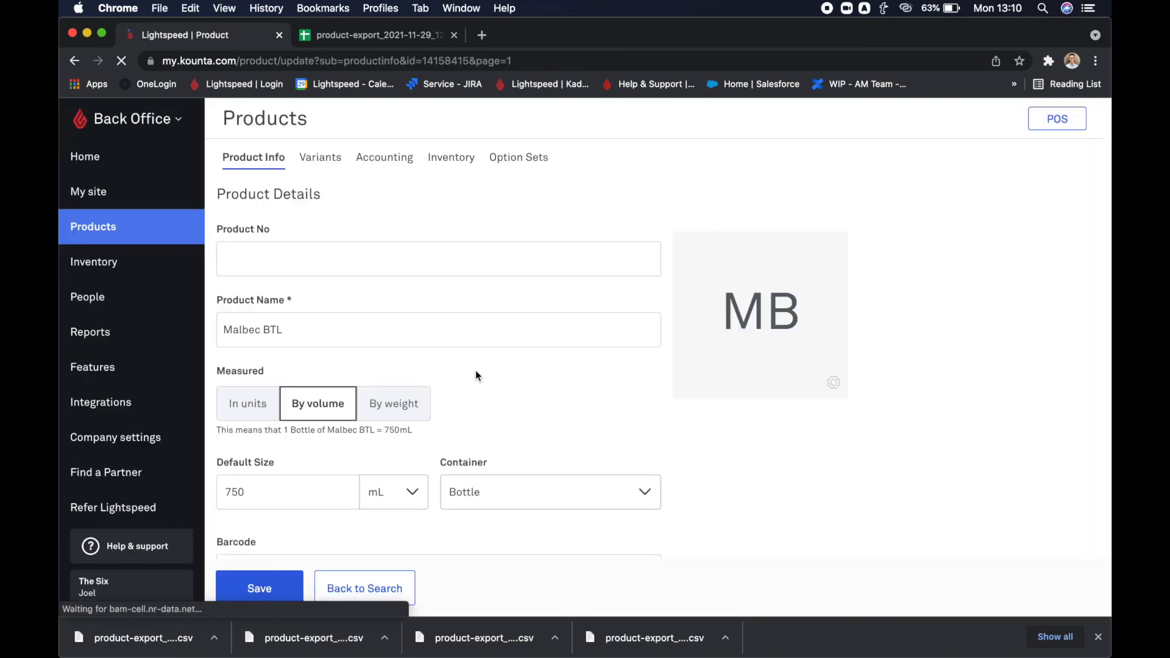
Check Malbec BTL's default size, container, tags and prices, plus its accounting and inventory settings.
scroll(475, 370, down, 3)
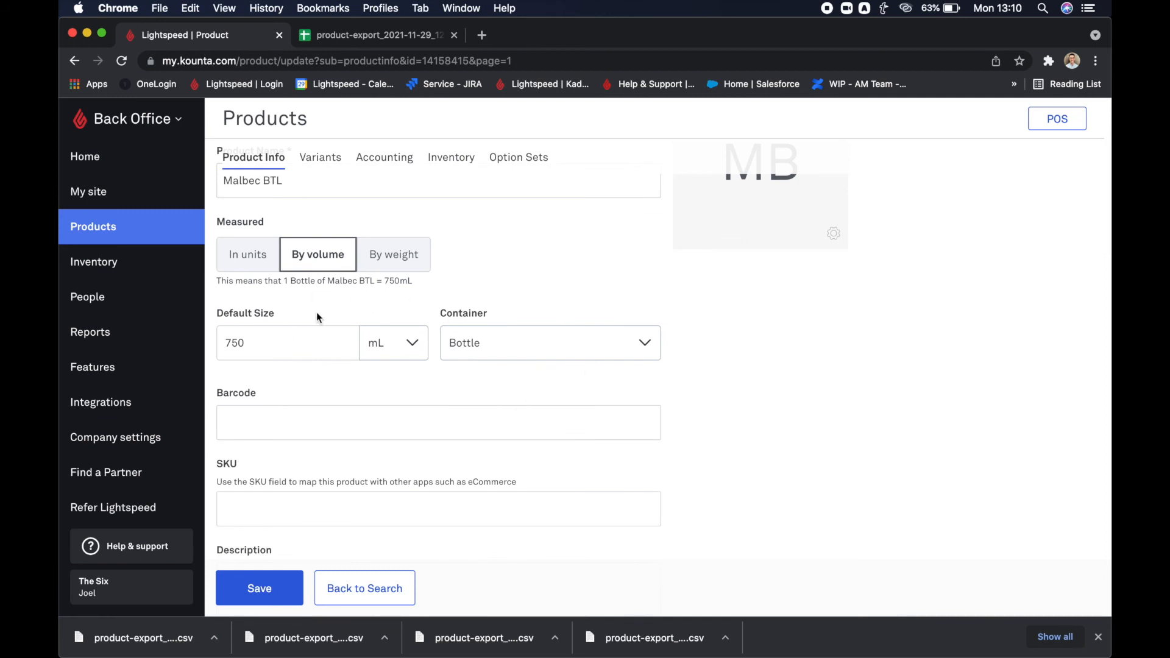
scroll(409, 372, down, 10)
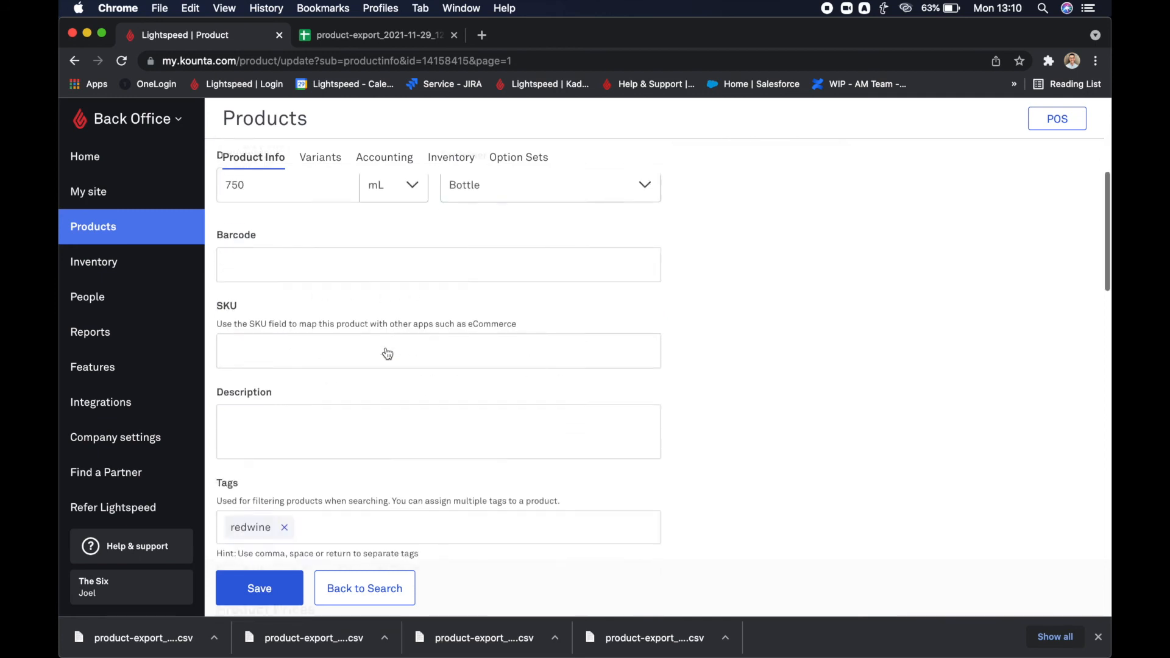
scroll(386, 347, up, 2)
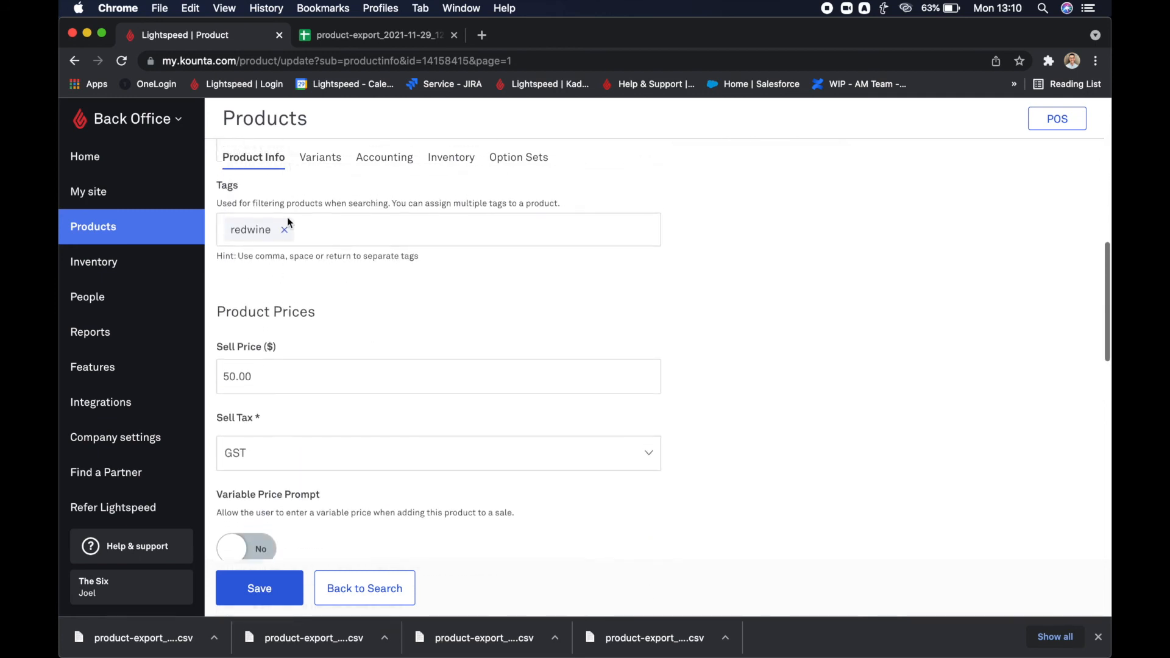
scroll(261, 253, down, 5)
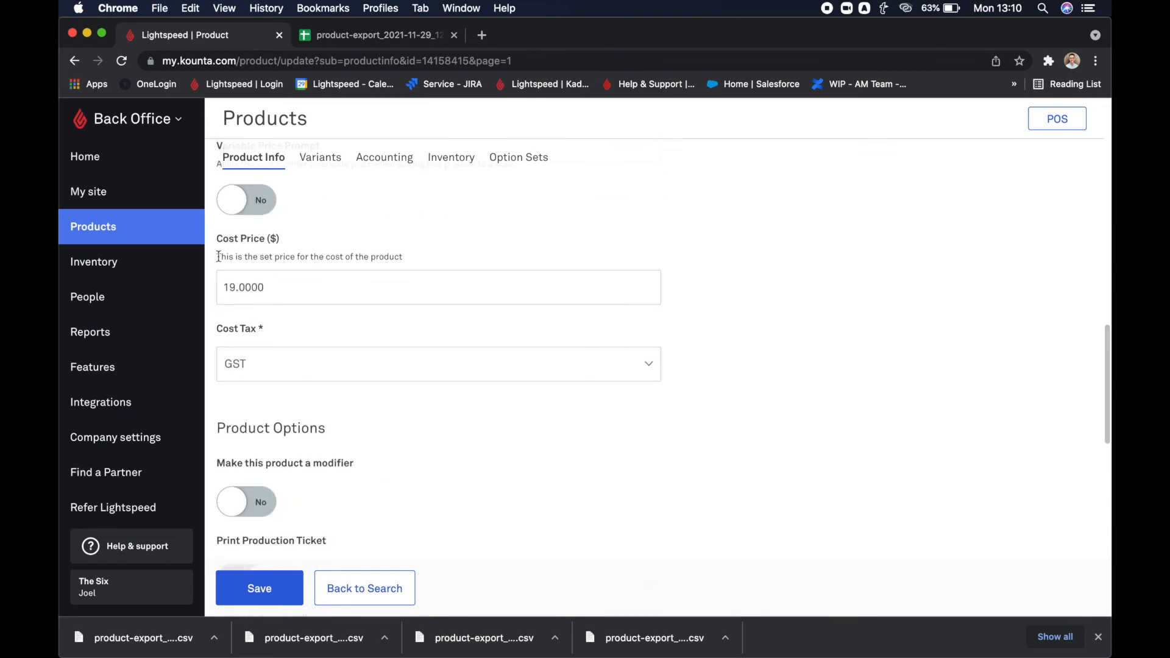
scroll(298, 315, up, 4)
click(400, 152)
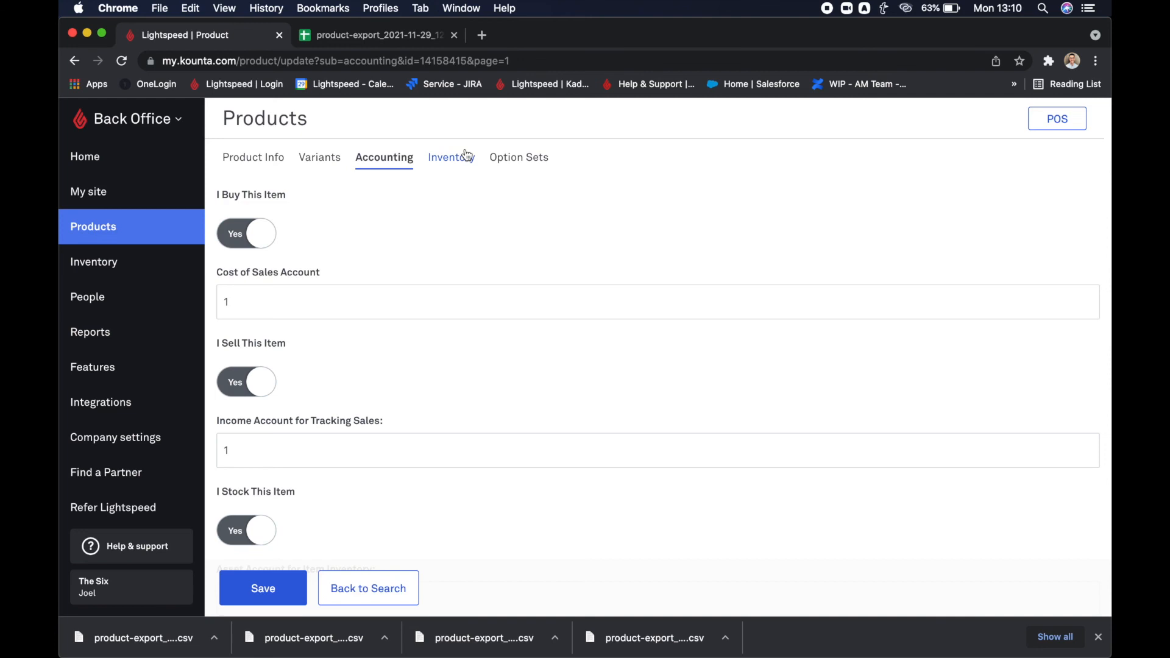
click(467, 155)
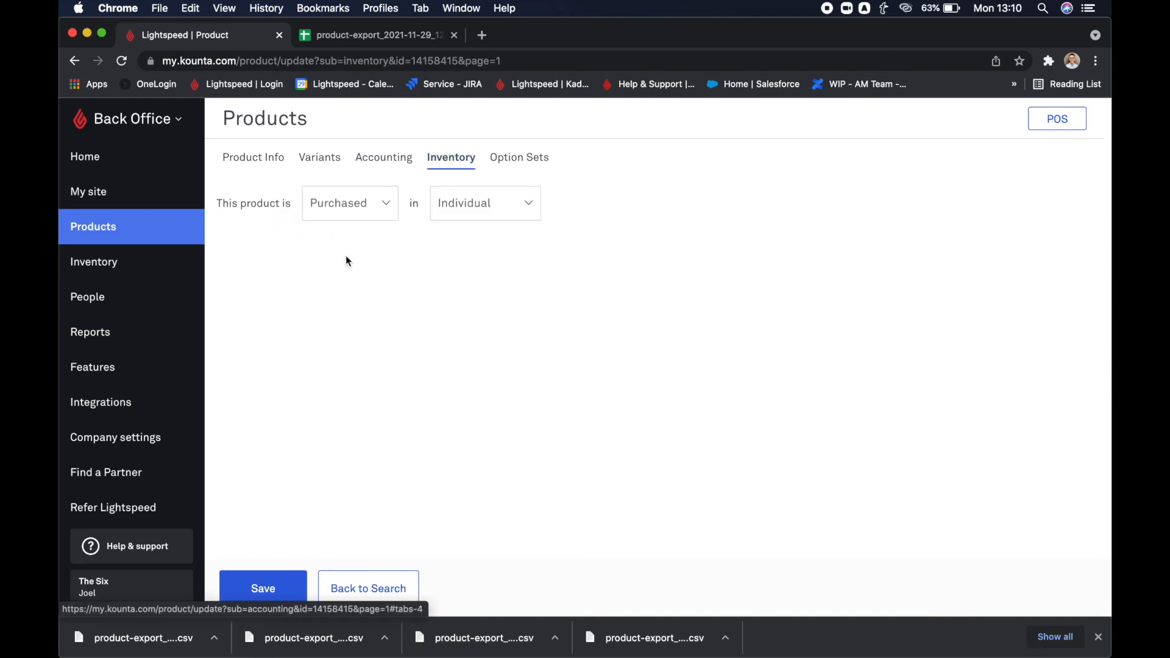
Go back to the product search, find Malbec Glass and open its settings.
click(348, 600)
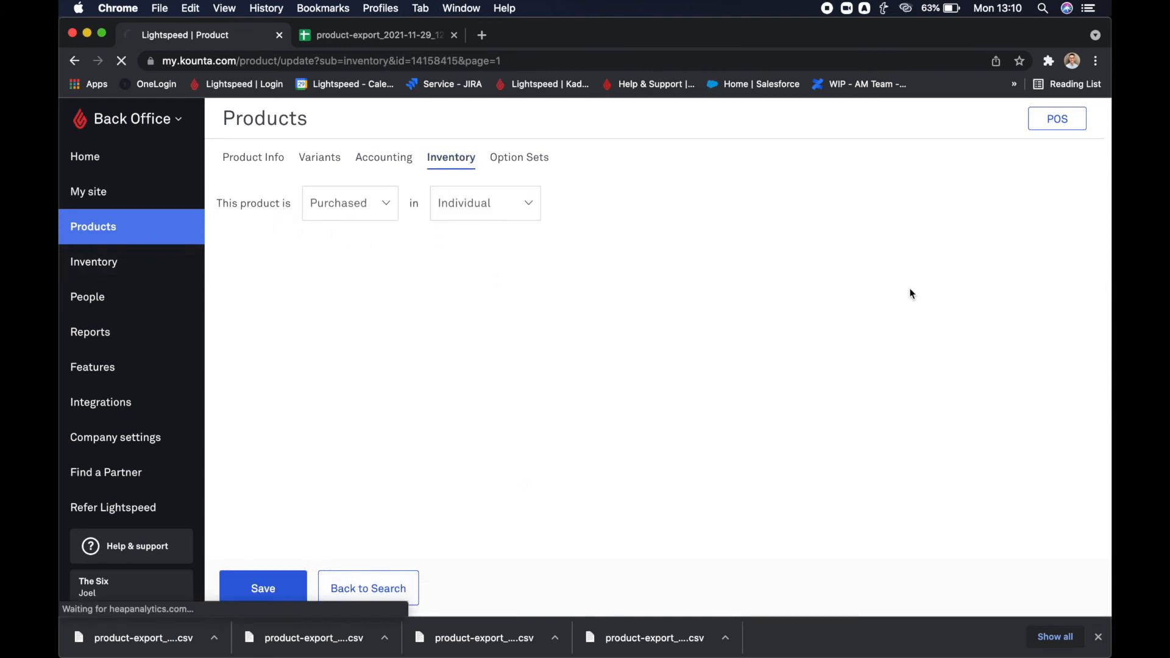
double_click(1004, 202)
text(GLS)
key(Return)
double_click(1002, 202)
text(Glass)
key(Return)
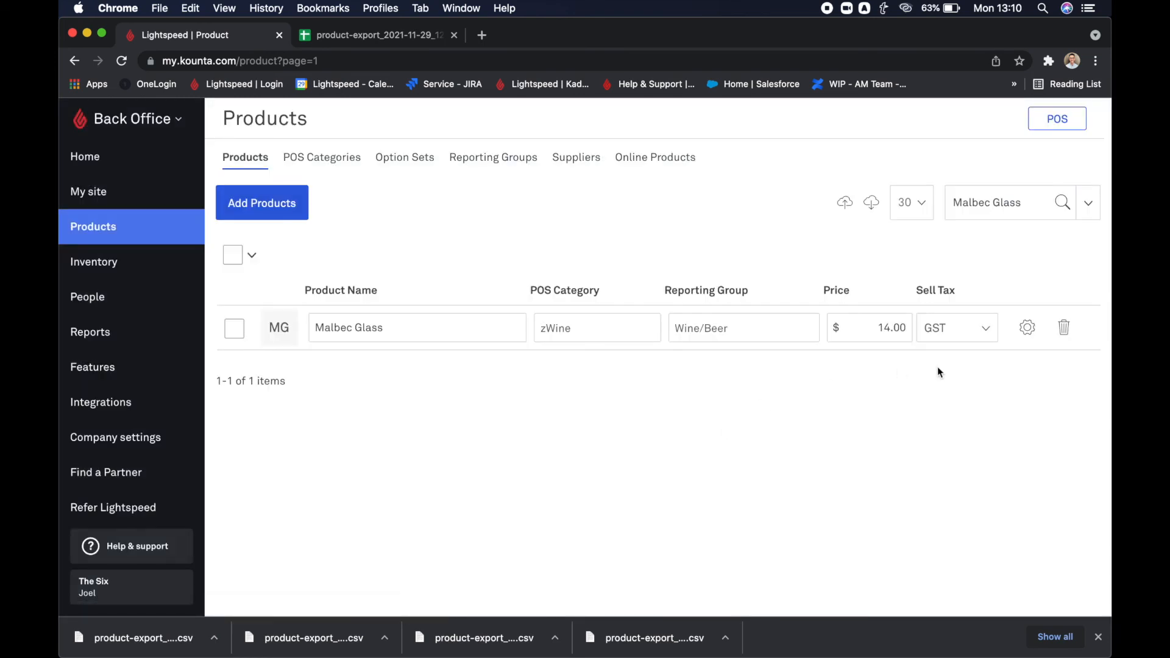
click(1028, 329)
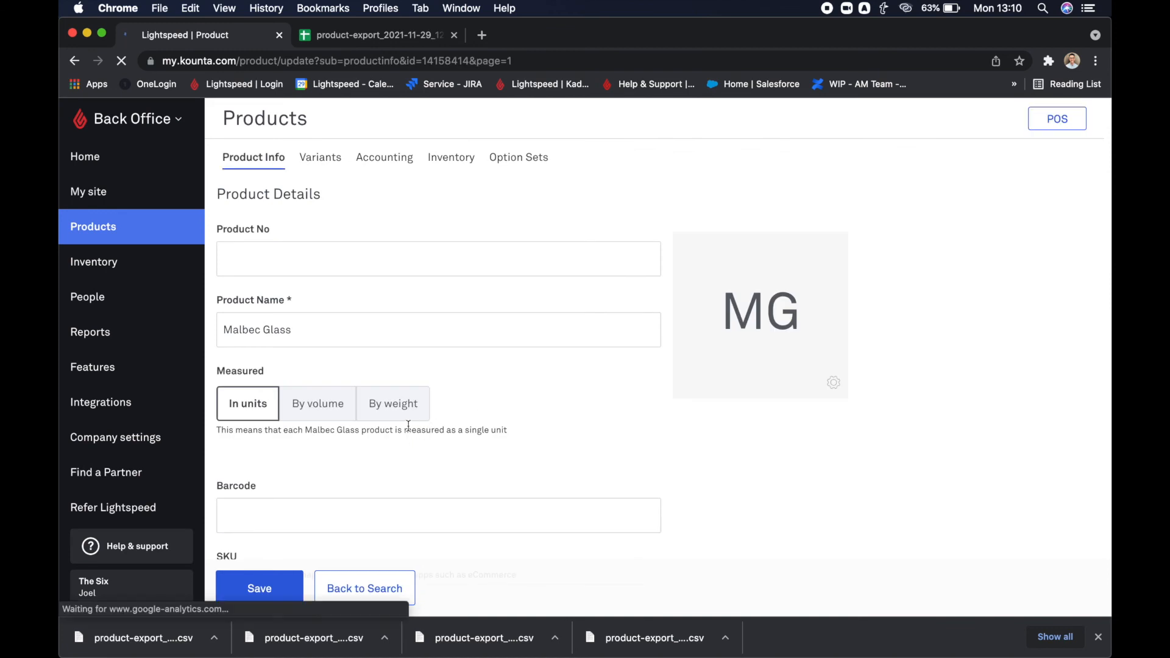
Check Malbec Glass's product info, accounting and inventory settings, and return to the full product list.
scroll(408, 430, down, 4)
scroll(408, 430, down, 2)
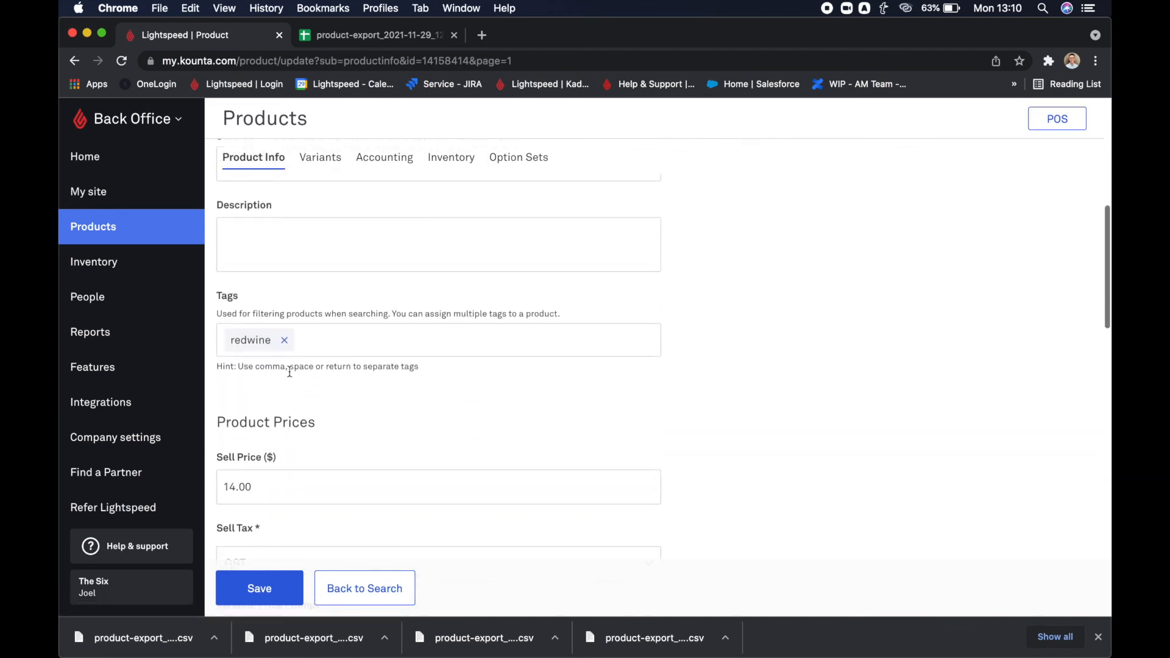
scroll(276, 389, up, 6)
click(383, 157)
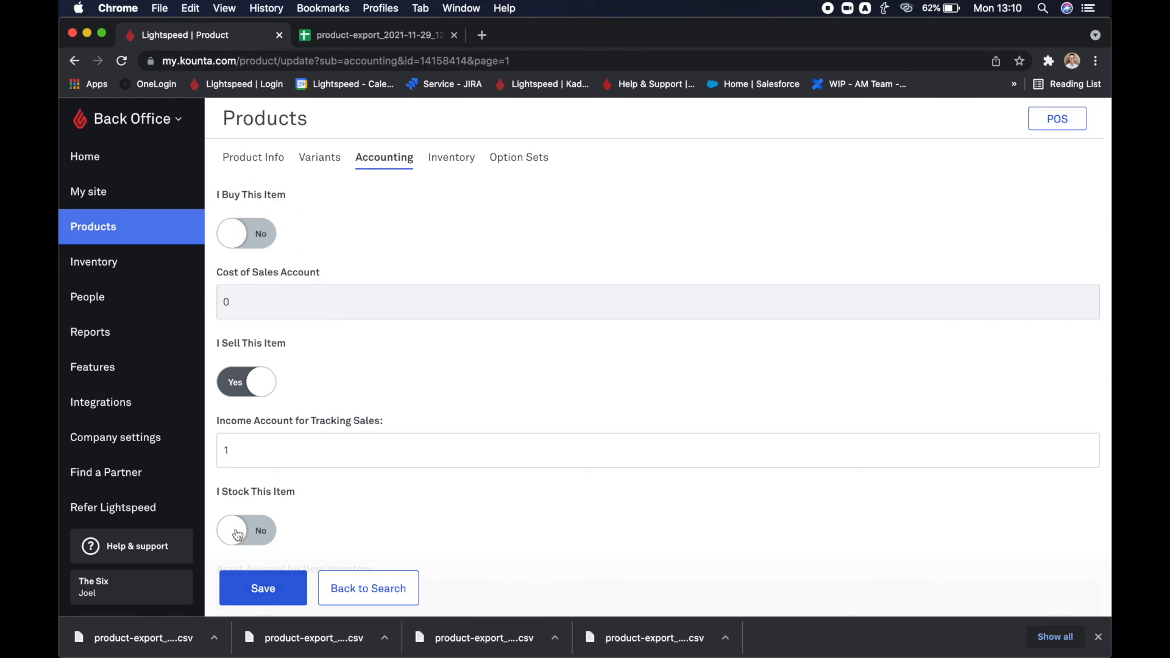
click(441, 163)
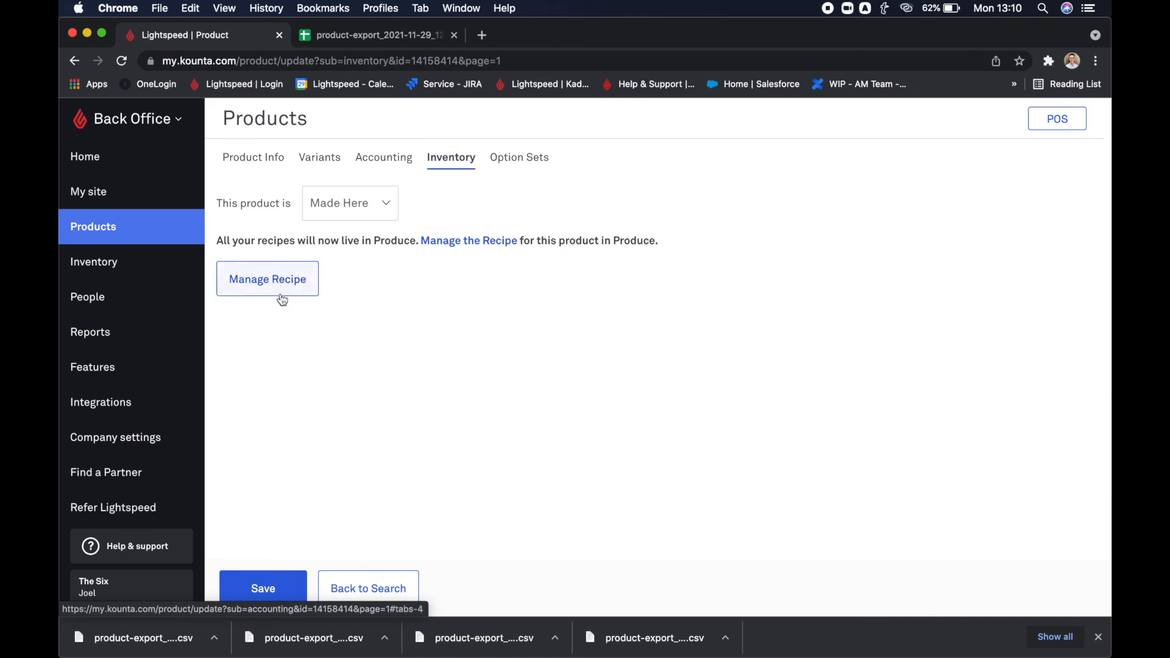
click(145, 229)
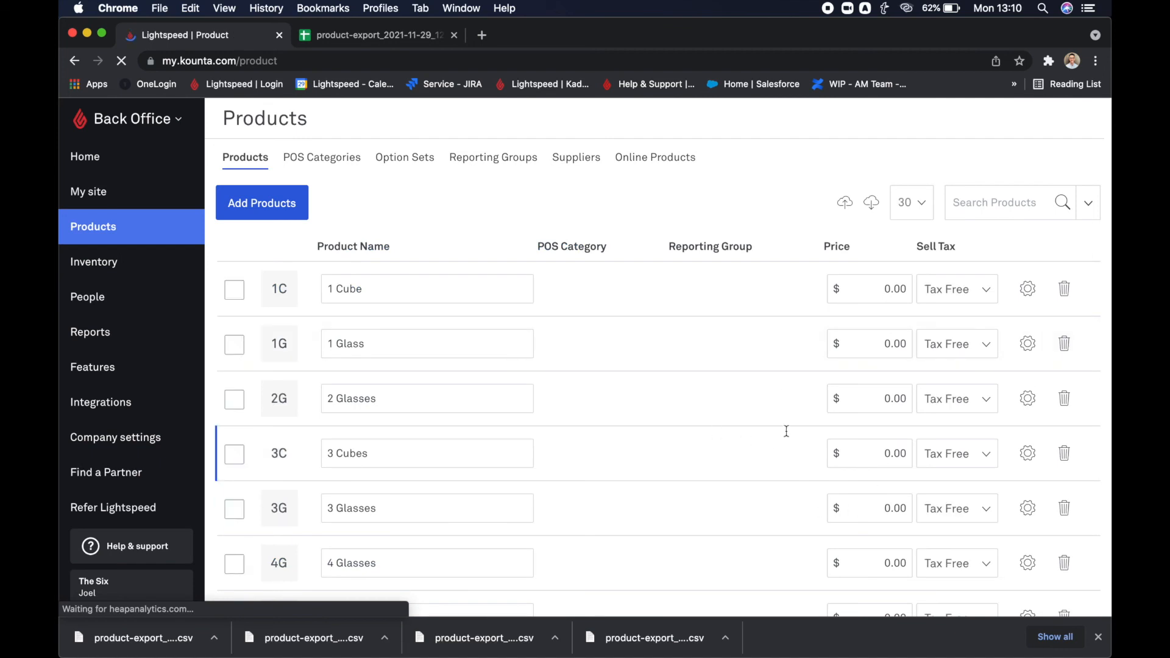